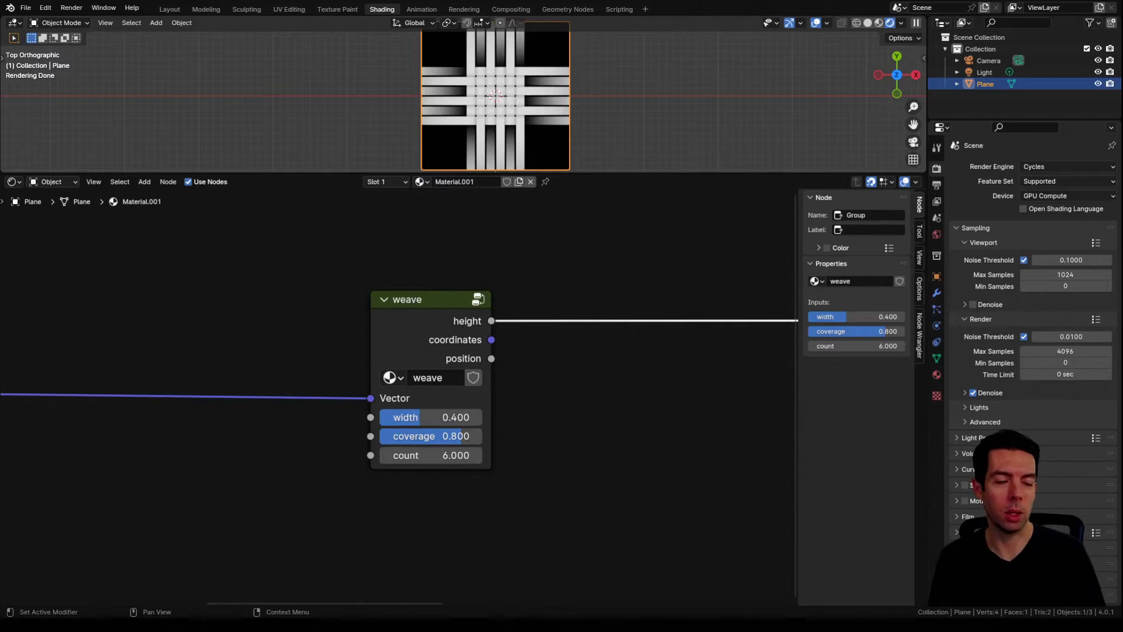
Set the weave node's width to 0.45 and its count to 2.
left_click(431, 417)
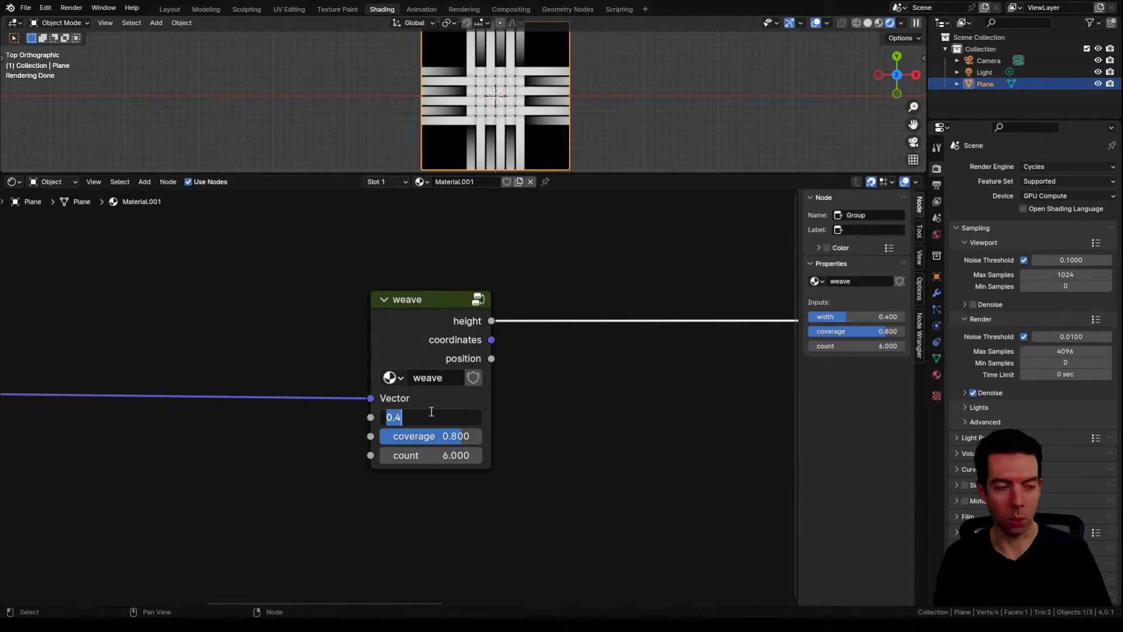
key("Return")
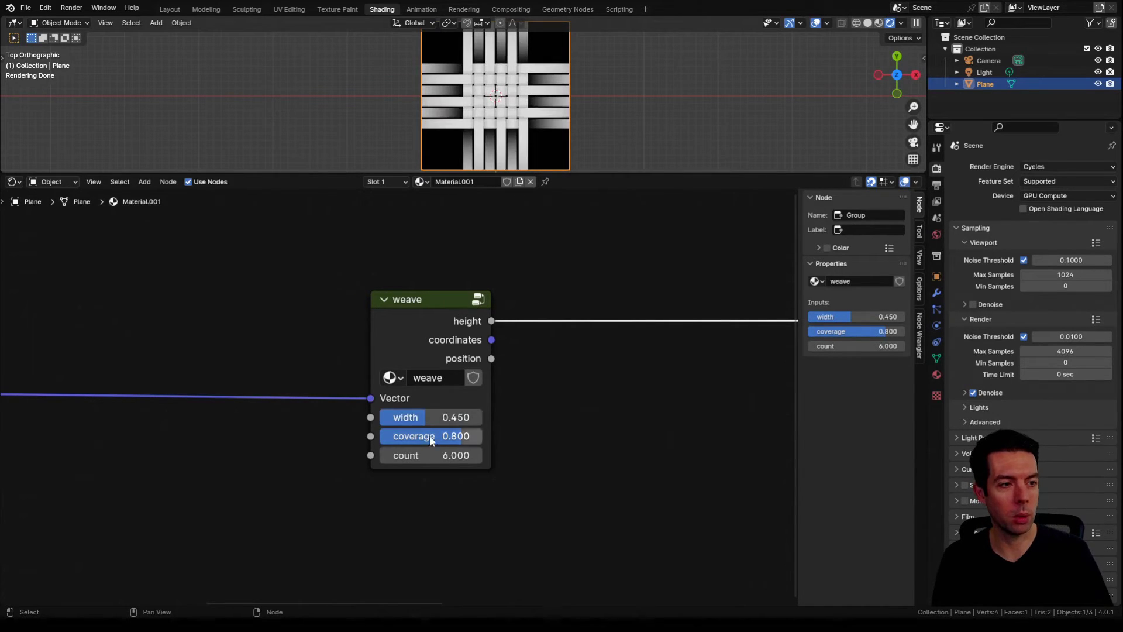
left_click(429, 457)
type("2")
key("Return")
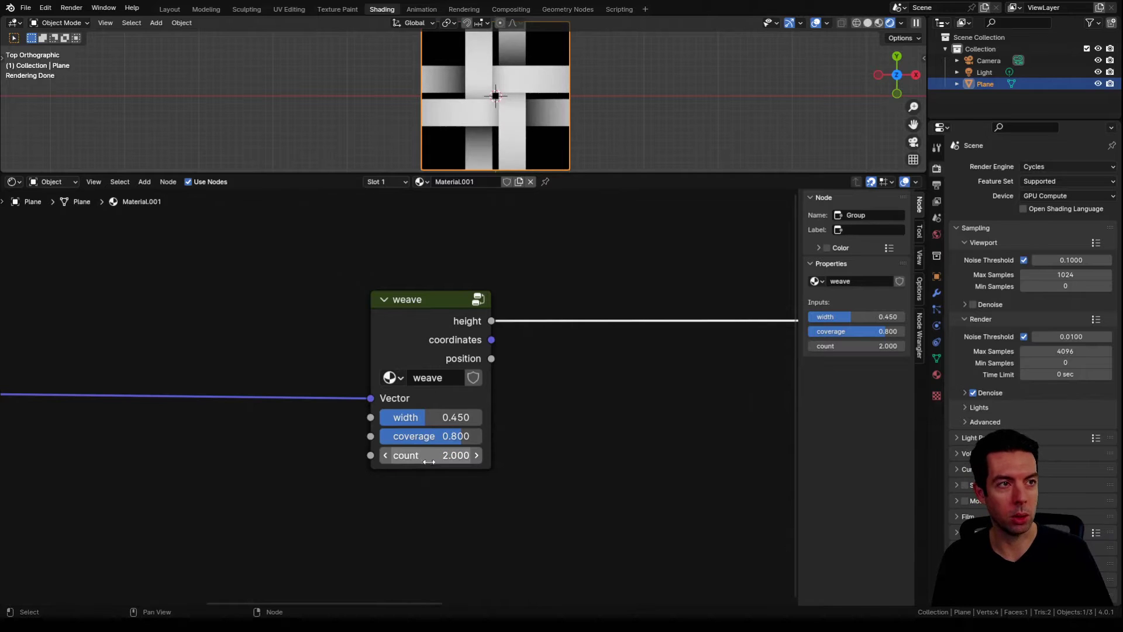
Duplicate the weave node, place the copy directly below the original, and set the copy's count to 1.
middle_click_drag(448, 344, 465, 320)
left_click(455, 281)
key("shift+d")
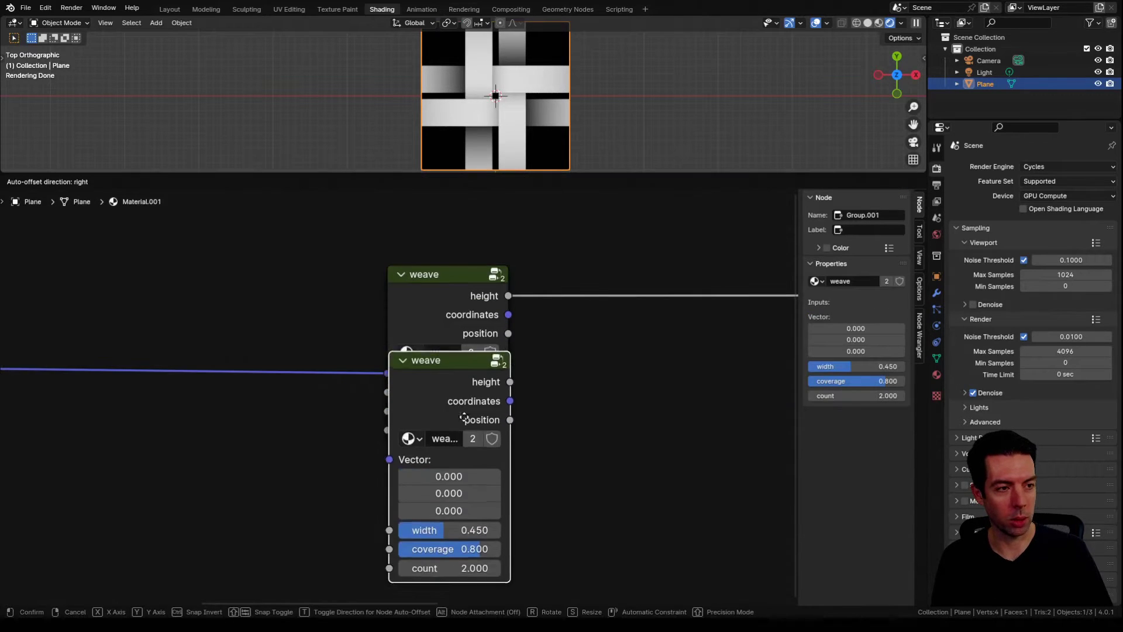
left_click(467, 520)
middle_click_drag(548, 492, 574, 384)
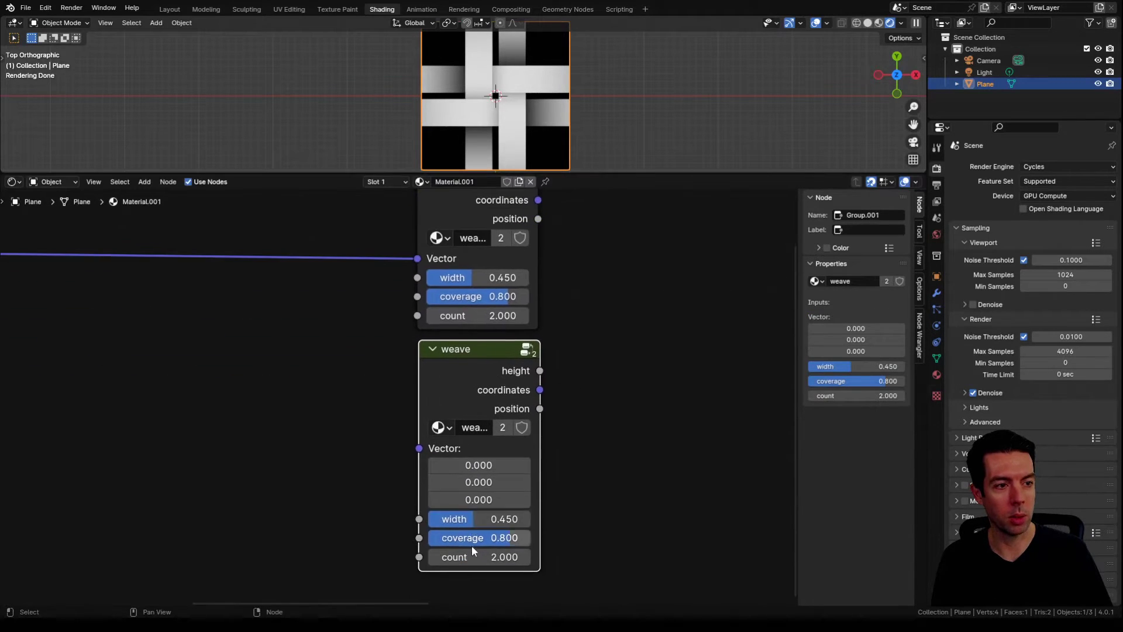
type("1")
key("Return")
Add a Vector Rotate node fed by the Scale node and connect its output to the lower weave node's Vector input.
scroll(476, 441, "down", 6)
middle_click_drag(76, 336, 246, 332)
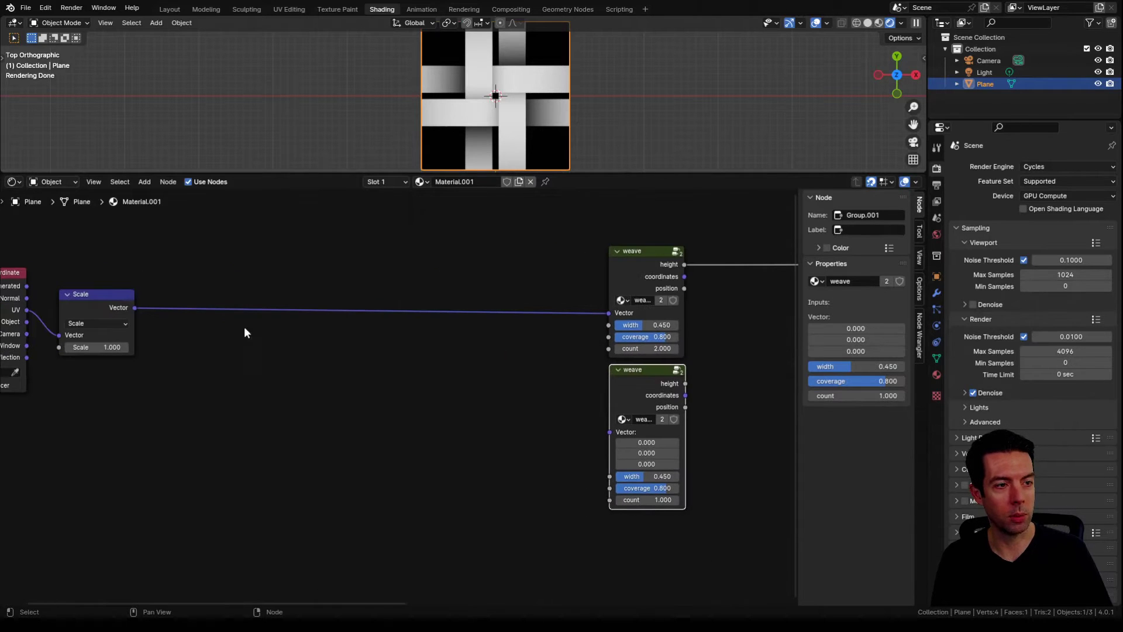
left_click_drag(133, 308, 396, 448)
type("rotat")
key("Return")
left_click(514, 431)
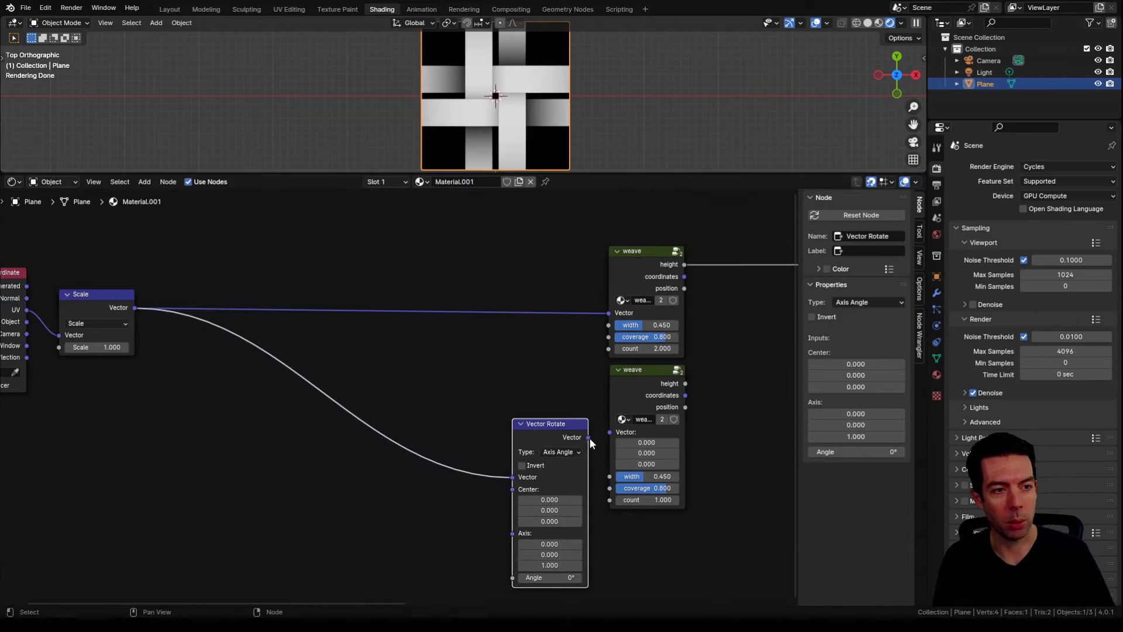
left_click_drag(589, 438, 609, 433)
Set the Vector Rotate node's angle to 45°.
scroll(606, 537, "up", 3)
middle_click_drag(606, 537, 516, 452)
left_click(455, 505)
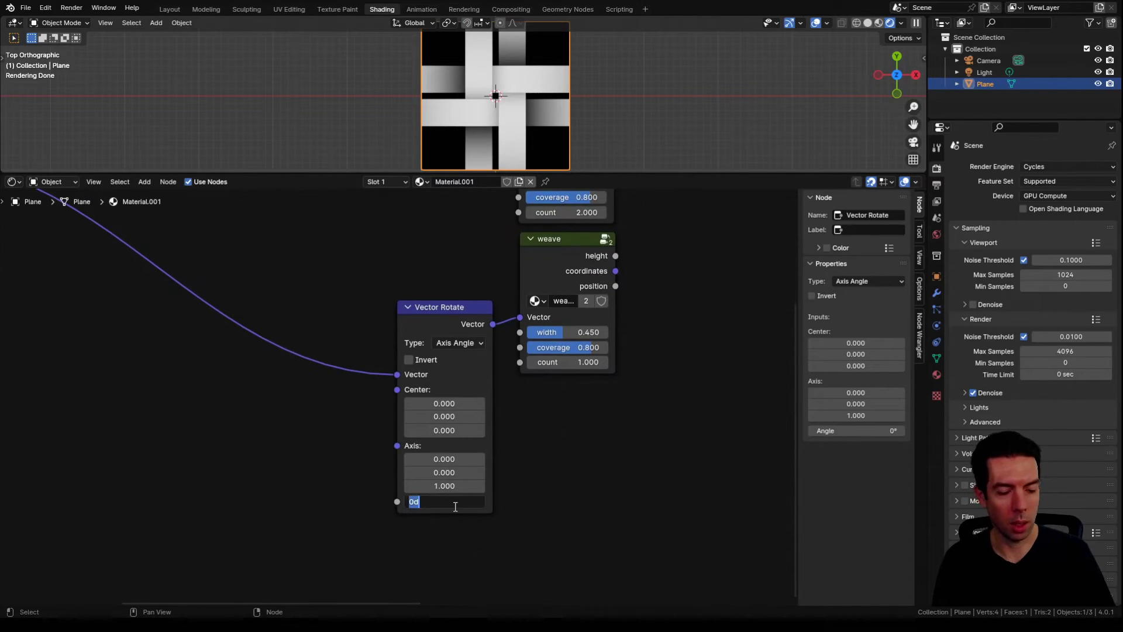
type("45")
key("Return")
Add a Maximum math node above the weave nodes, fed by the upper weave node's height output.
middle_click_drag(640, 425, 502, 600)
scroll(502, 596, "down", 2)
middle_click_drag(503, 328, 427, 401)
scroll(426, 400, "up", 2)
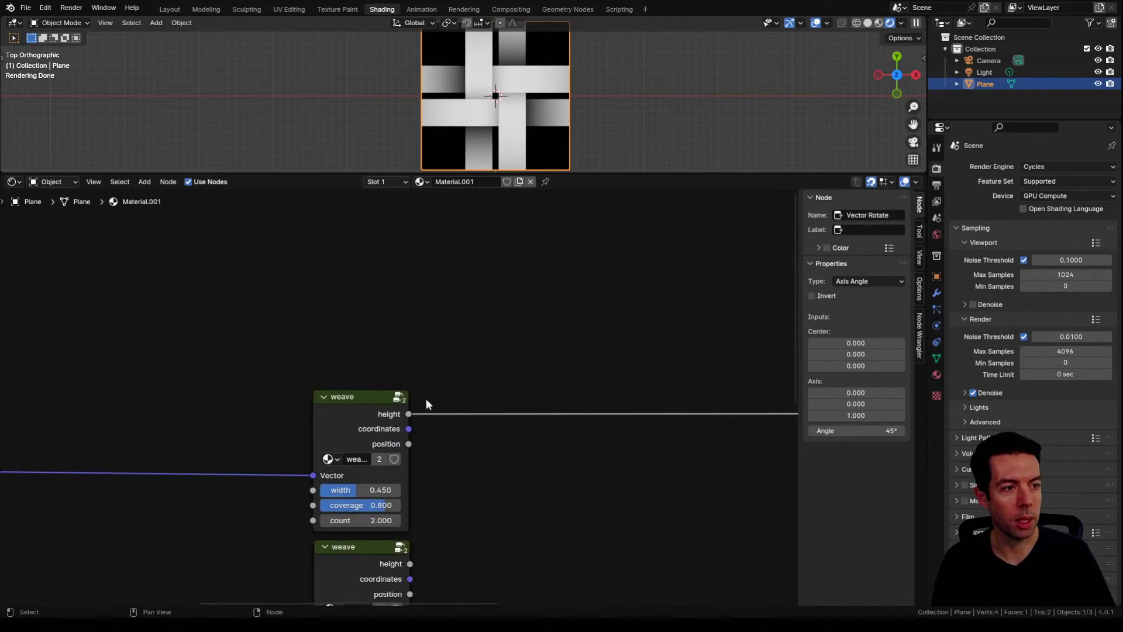
left_click_drag(407, 414, 508, 284)
type("max")
key("Return")
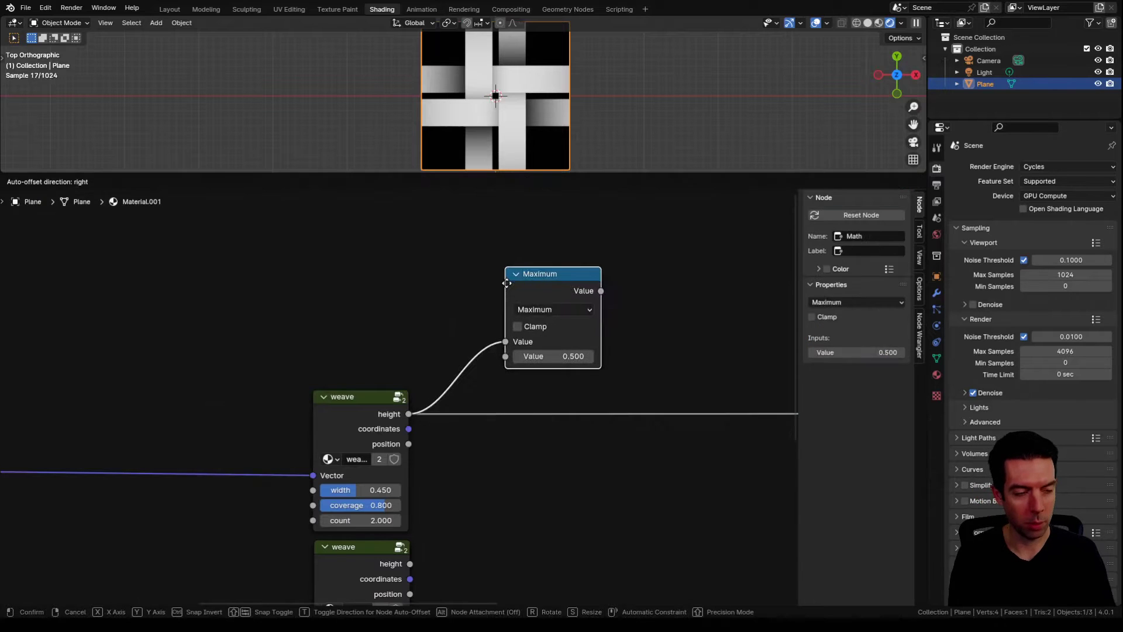
left_click(546, 228)
middle_click_drag(541, 237, 511, 230)
Connect the lower weave node's height to the Maximum node's second value and preview the Maximum result.
left_click_drag(380, 557, 528, 294)
middle_click_drag(528, 293, 541, 382)
left_click_drag(572, 301, 570, 224)
scroll(591, 368, "down", 3)
middle_click_drag(604, 393, 555, 354)
left_click(532, 275, "ctrl+shift")
Duplicate the Scale node and insert the copy into the link just before the Vector Rotate node.
middle_click_drag(520, 430, 533, 368)
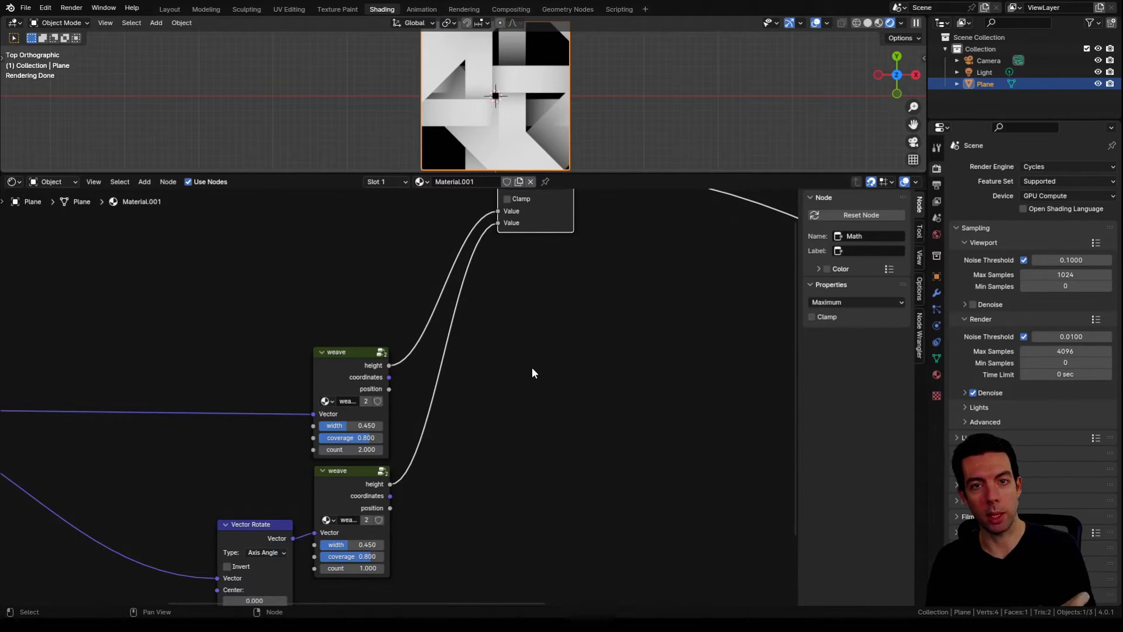
middle_click_drag(463, 487, 651, 409)
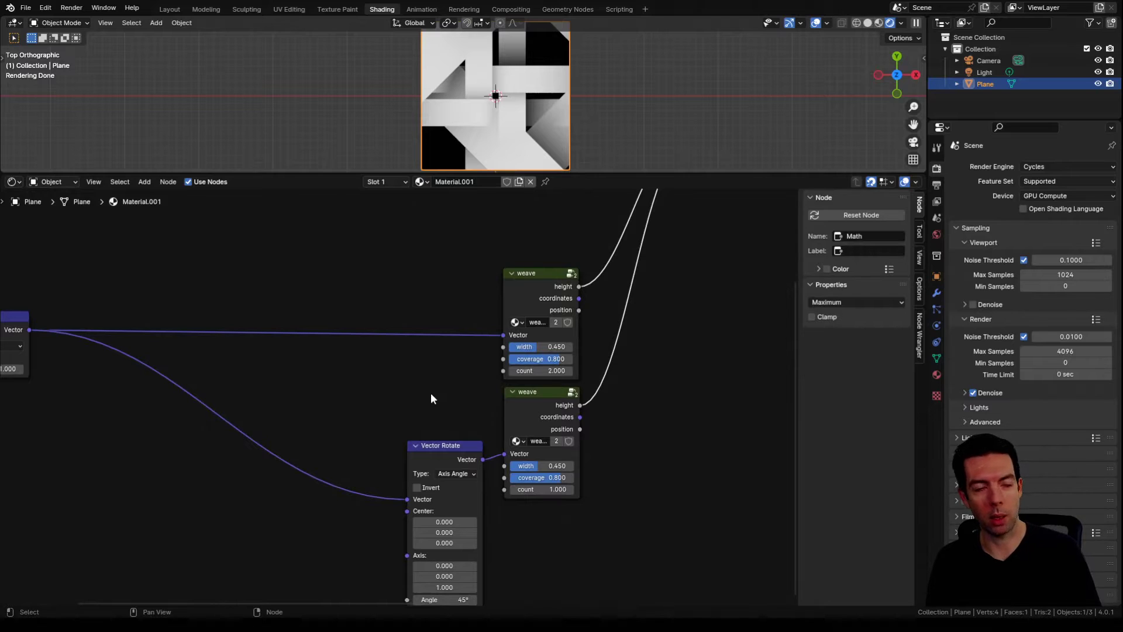
middle_click_drag(370, 379, 540, 359)
left_click(169, 296)
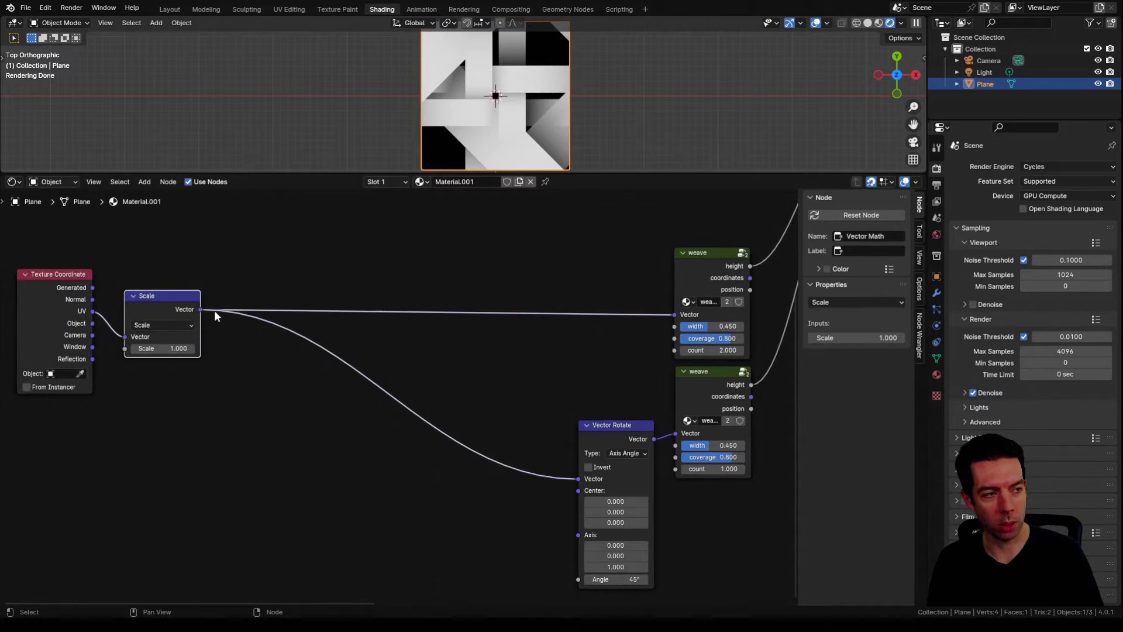
key("shift+d")
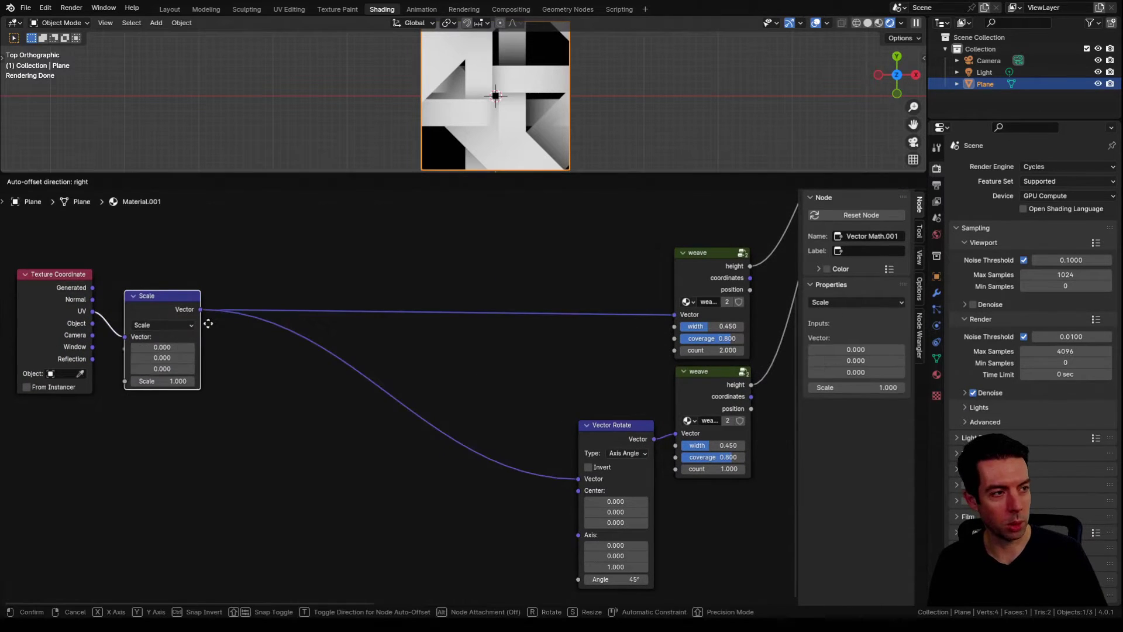
left_click(521, 440)
left_click_drag(485, 427, 527, 427)
Set the duplicated Scale node's scale to 1.414.
scroll(450, 413, "up", 5)
middle_click_drag(450, 413, 306, 343)
left_click(434, 447)
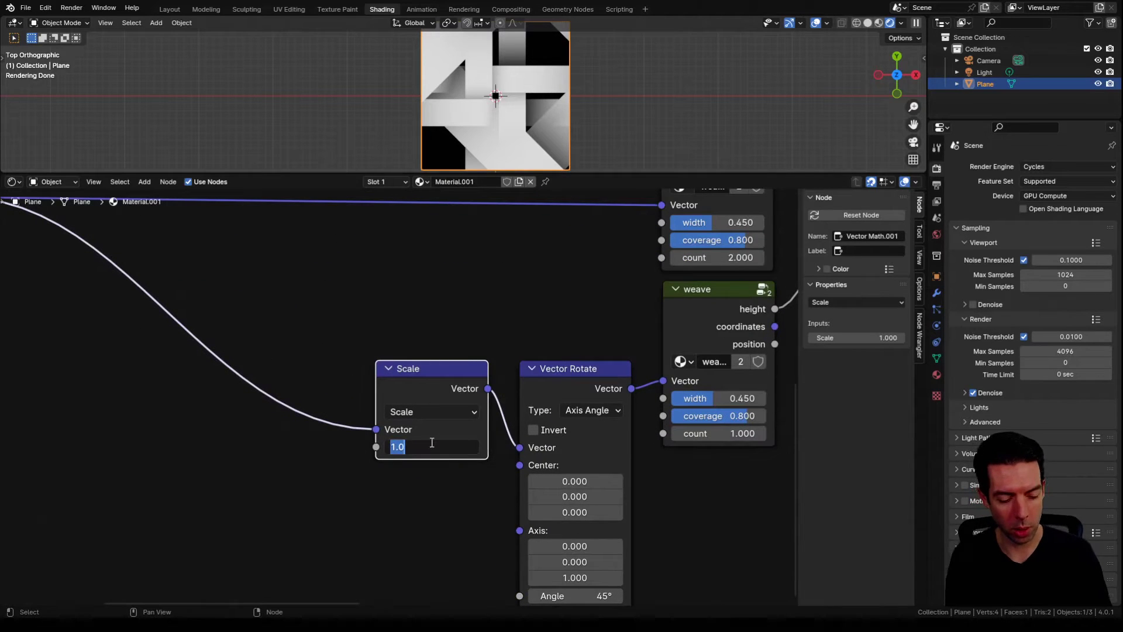
key("Return")
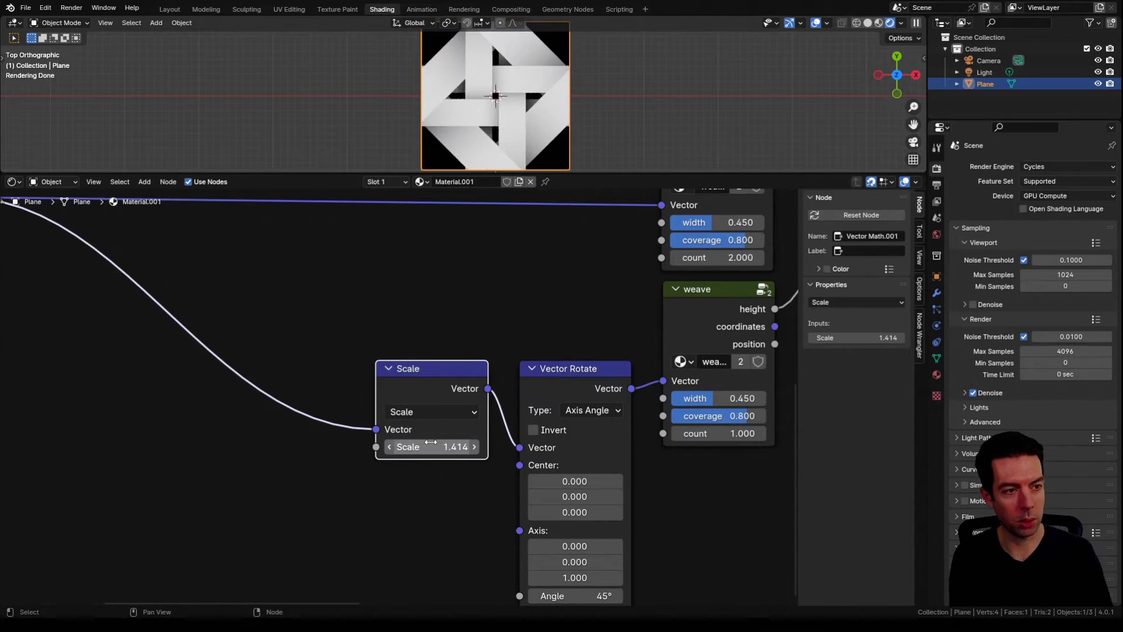
Set the lower weave node's width to 0.32.
scroll(397, 328, "right", 8, "ctrl")
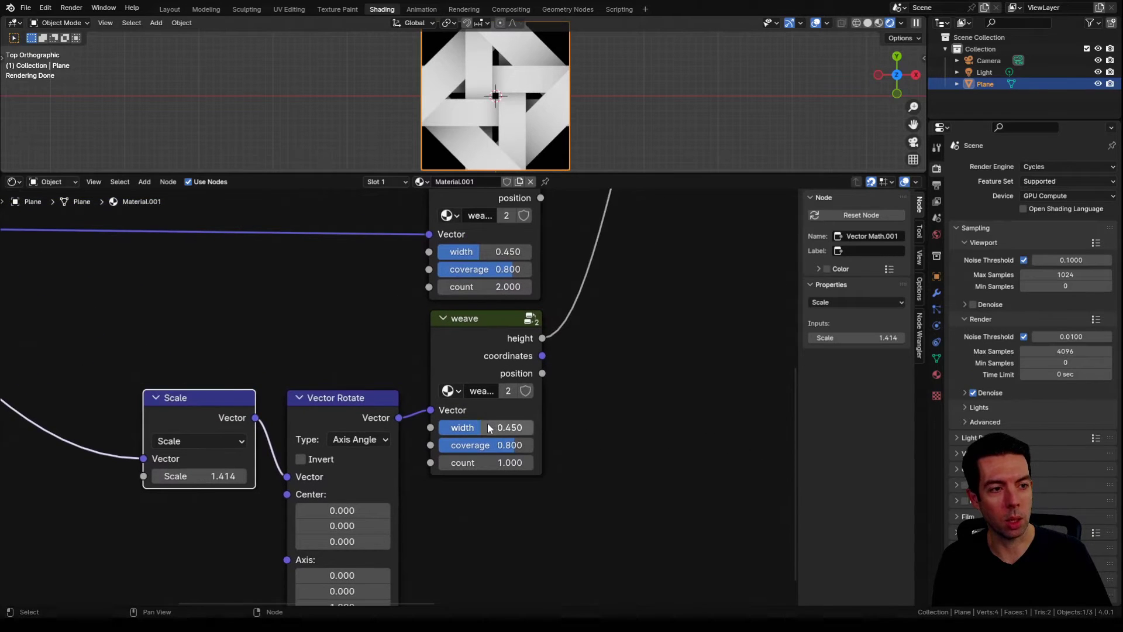
left_click(488, 426)
type(".32")
key("Return")
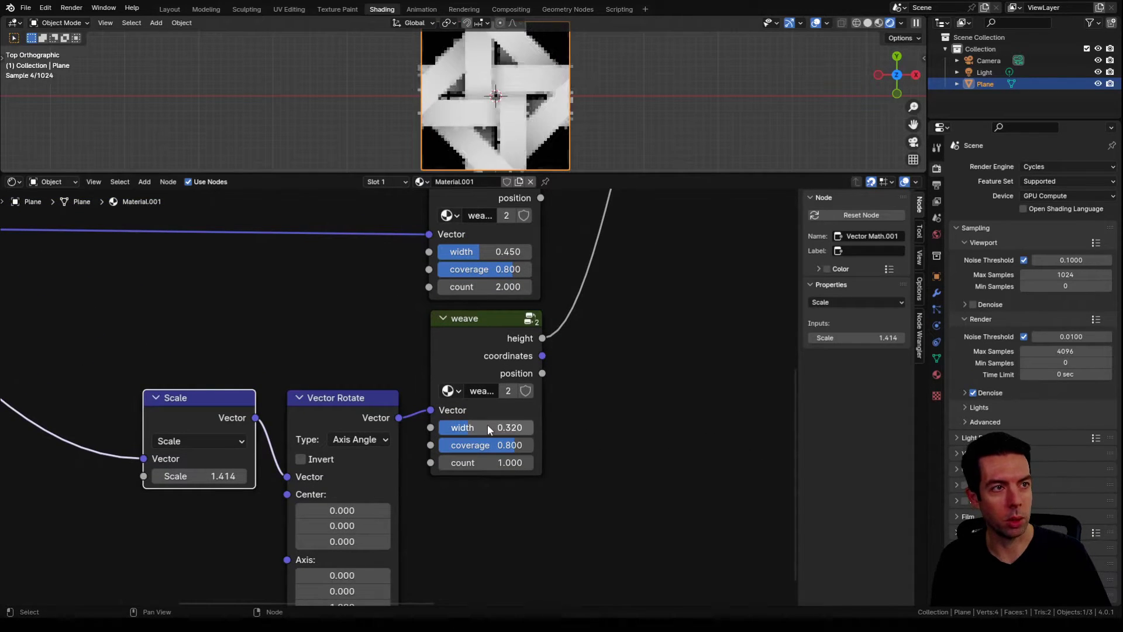
Add a Greater Than node fed by the Maximum node's output and set its threshold to 0.
scroll(585, 287, "down", 2)
middle_click_drag(626, 293, 521, 419)
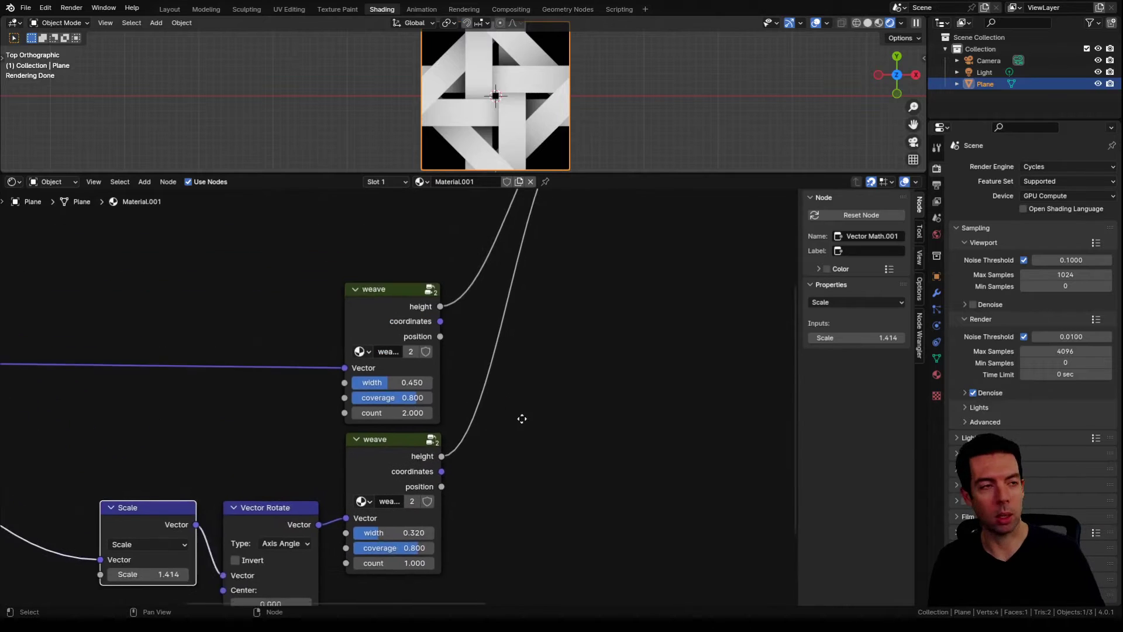
scroll(609, 251, "down", 2)
middle_click_drag(609, 250, 564, 303)
middle_click_drag(639, 241, 496, 396)
middle_click_drag(456, 298, 320, 372)
scroll(323, 372, "up", 1)
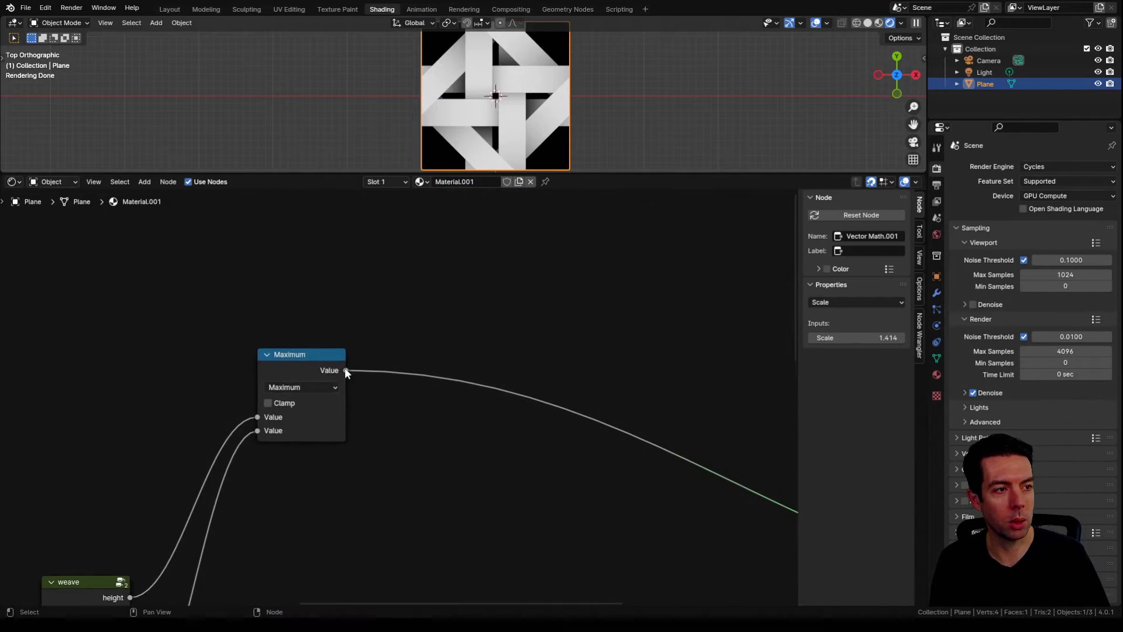
left_click_drag(345, 369, 530, 370)
type("greate")
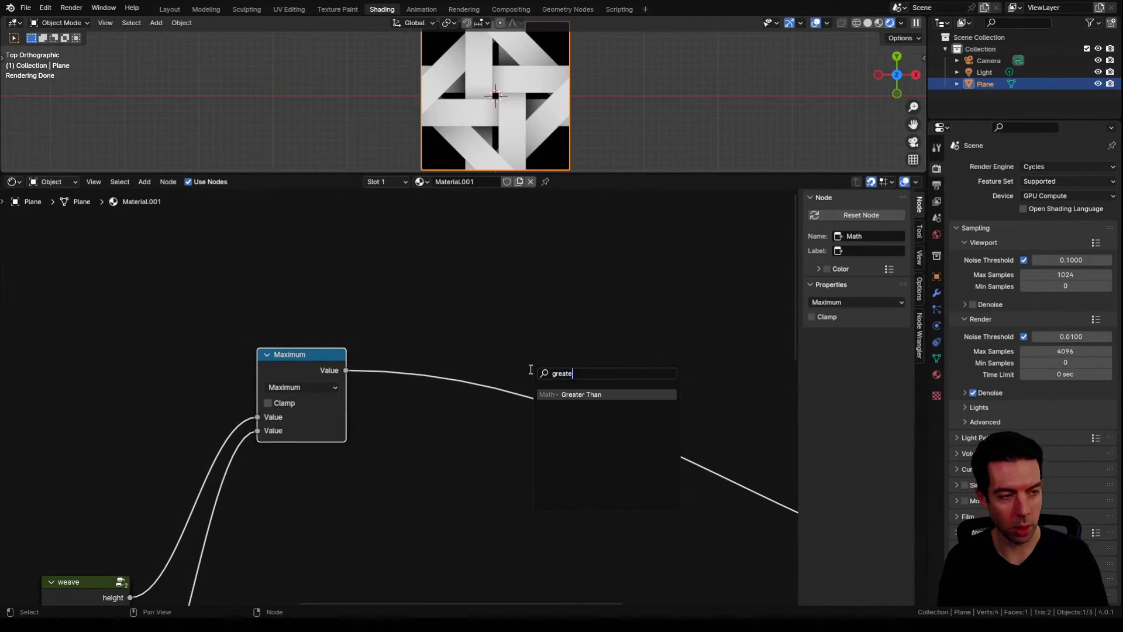
key("Return")
left_click(635, 328)
left_click(682, 404)
type("0")
key("Return")
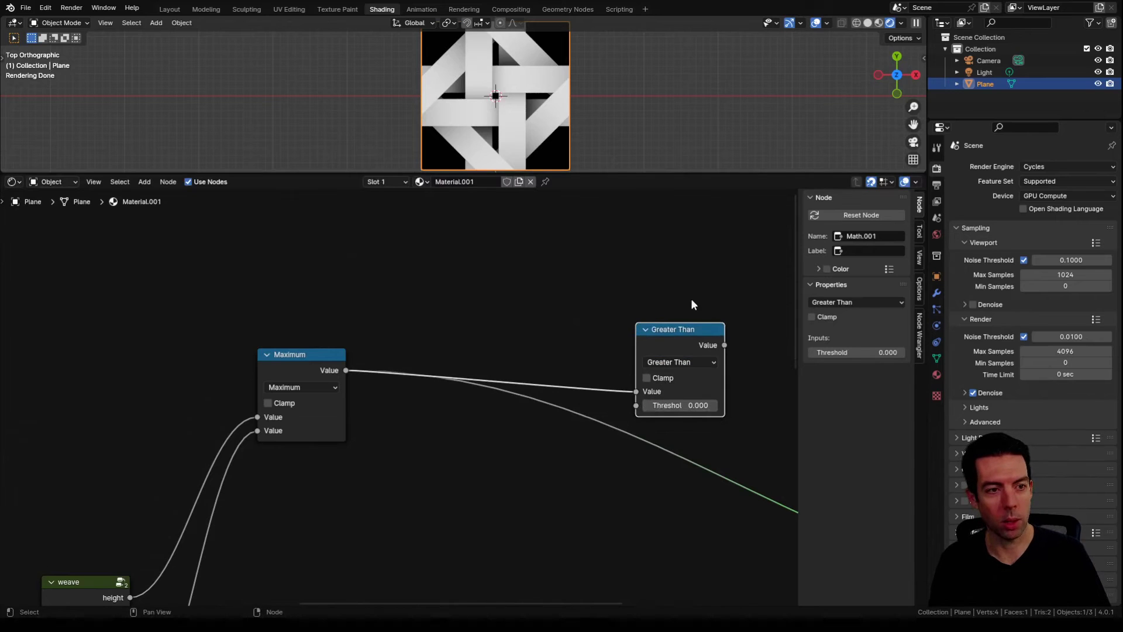
Move the Greater Than node above the Principled BSDF and preview its output on the plane.
middle_click_drag(691, 298, 225, 280)
left_click_drag(226, 282, 536, 354)
middle_click_drag(572, 514, 565, 456)
scroll(565, 462, "up", 1)
Insert a Mix Shader before the Material Output, with Greater Than driving its Fac input, and align the Material Output beside it.
key("shift+a")
type("mix sh")
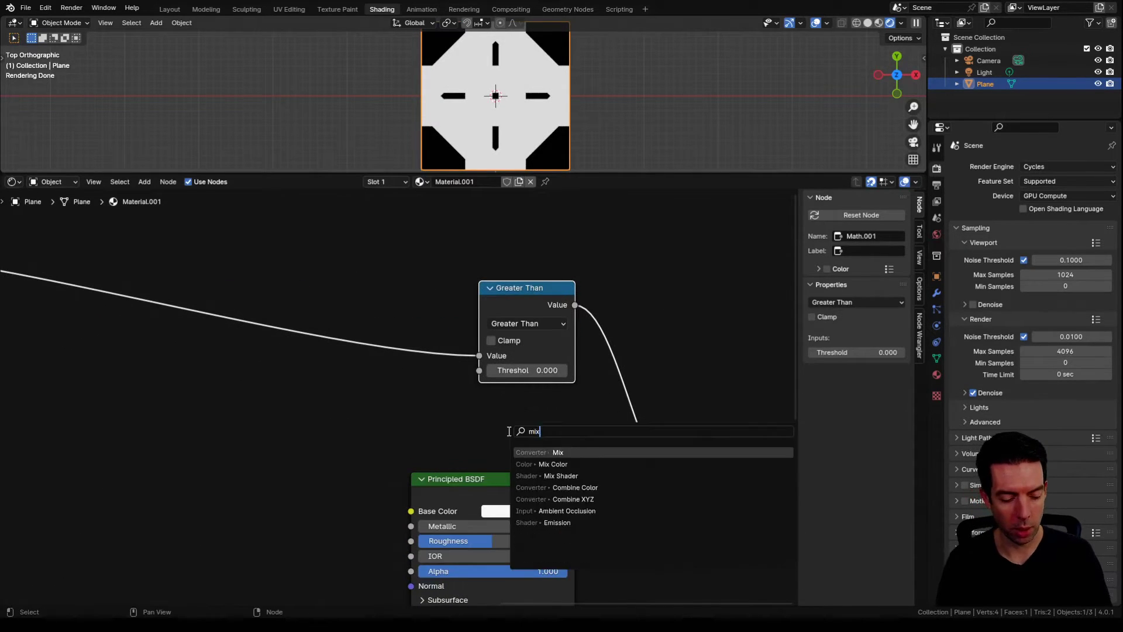
key("Return")
left_click(618, 377)
middle_click_drag(635, 387, 451, 374)
left_click_drag(444, 419, 445, 405)
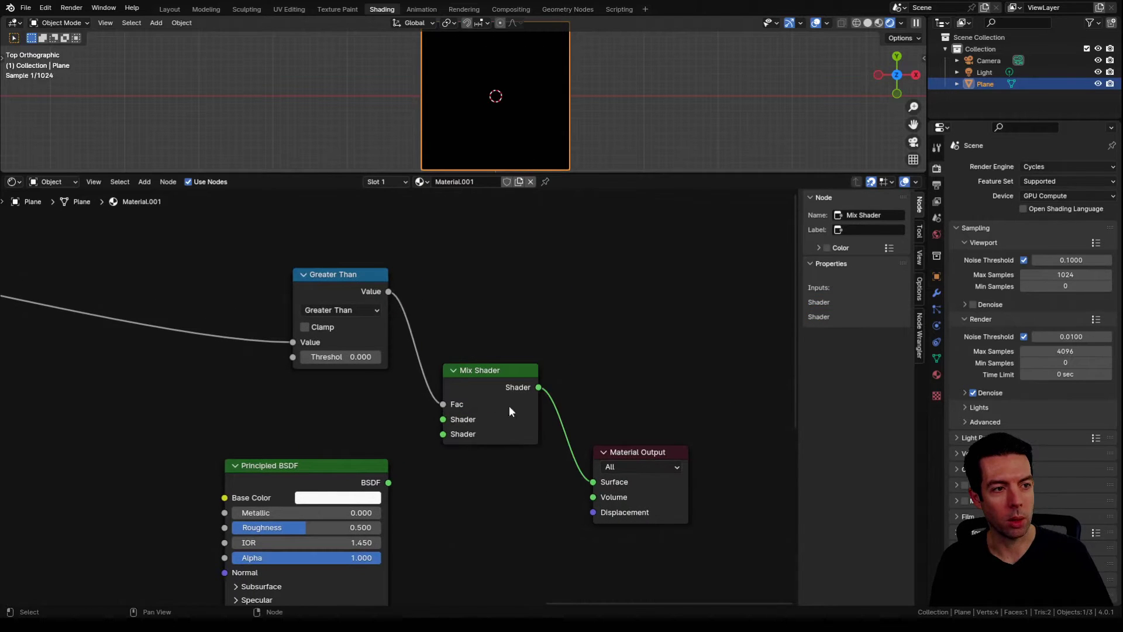
middle_click_drag(509, 406, 450, 391)
left_click_drag(574, 434, 561, 348)
Add a Transparent BSDF into the Mix Shader's first shader input and connect the Principled BSDF to the second.
middle_click_drag(255, 372, 429, 401)
key("shift+a")
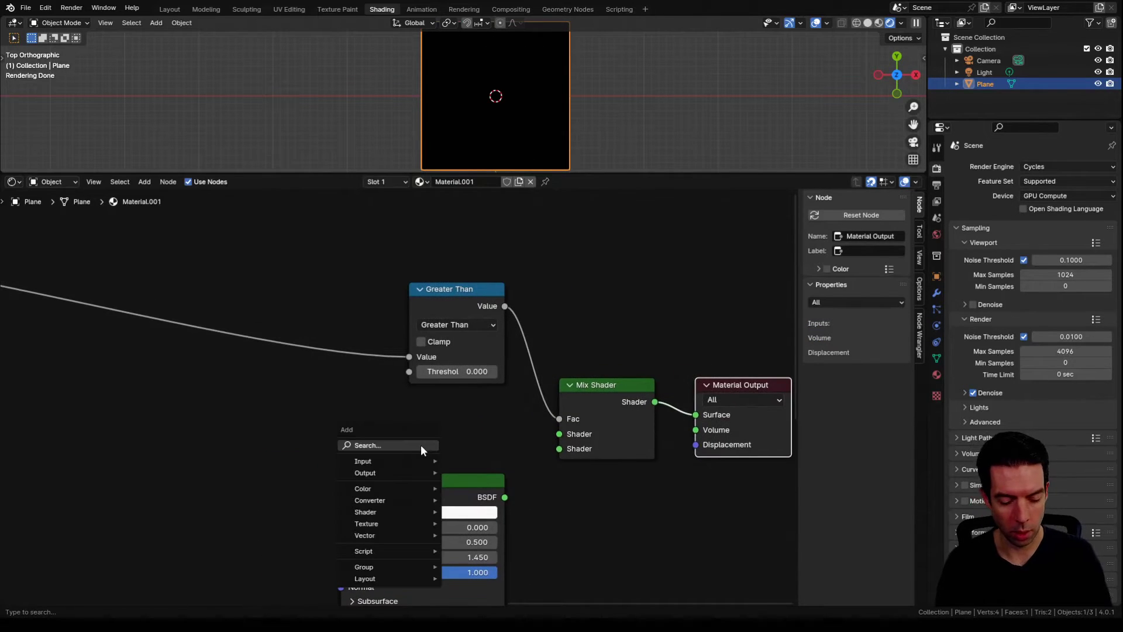
type("transpa")
key("Return")
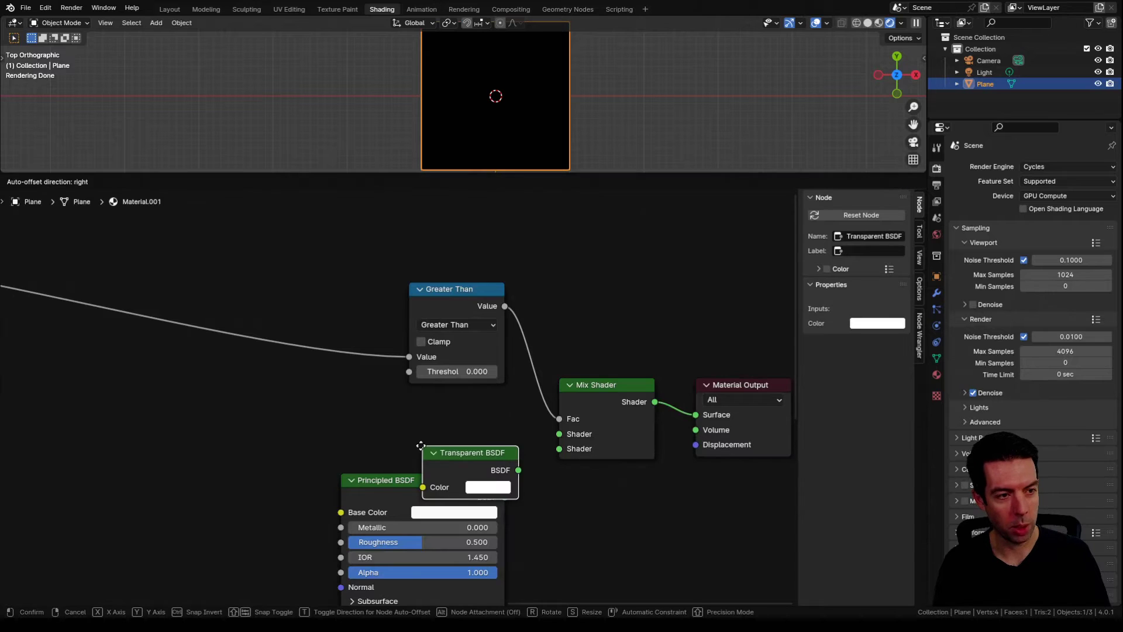
left_click(409, 408)
left_click_drag(504, 429, 559, 434)
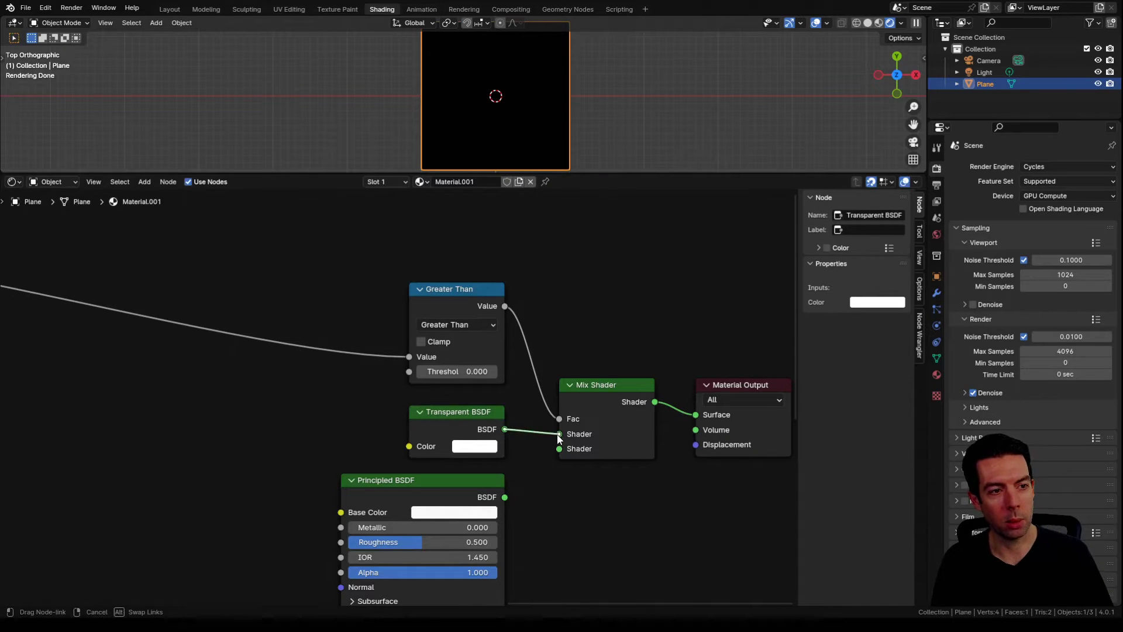
left_click_drag(508, 498, 561, 450)
Frame the Greater Than, shader and Material Output nodes together, label the frame "shaders", and move it farther from the weave nodes.
scroll(603, 496, "down", 2)
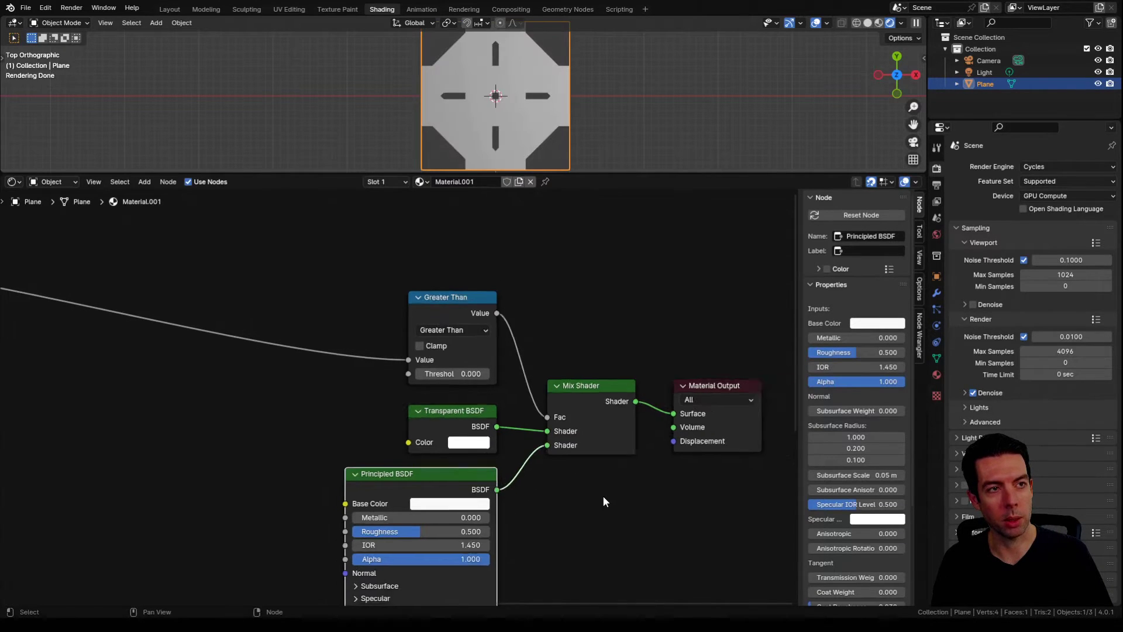
left_click_drag(354, 284, 628, 542)
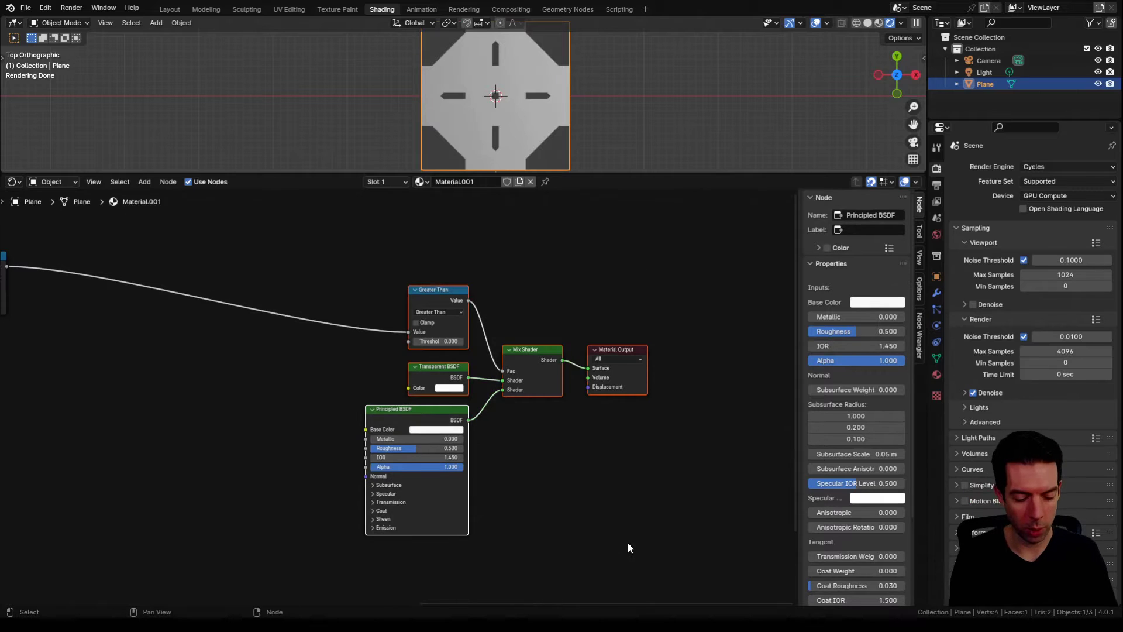
key("ctrl+j")
key("F2")
type("shader")
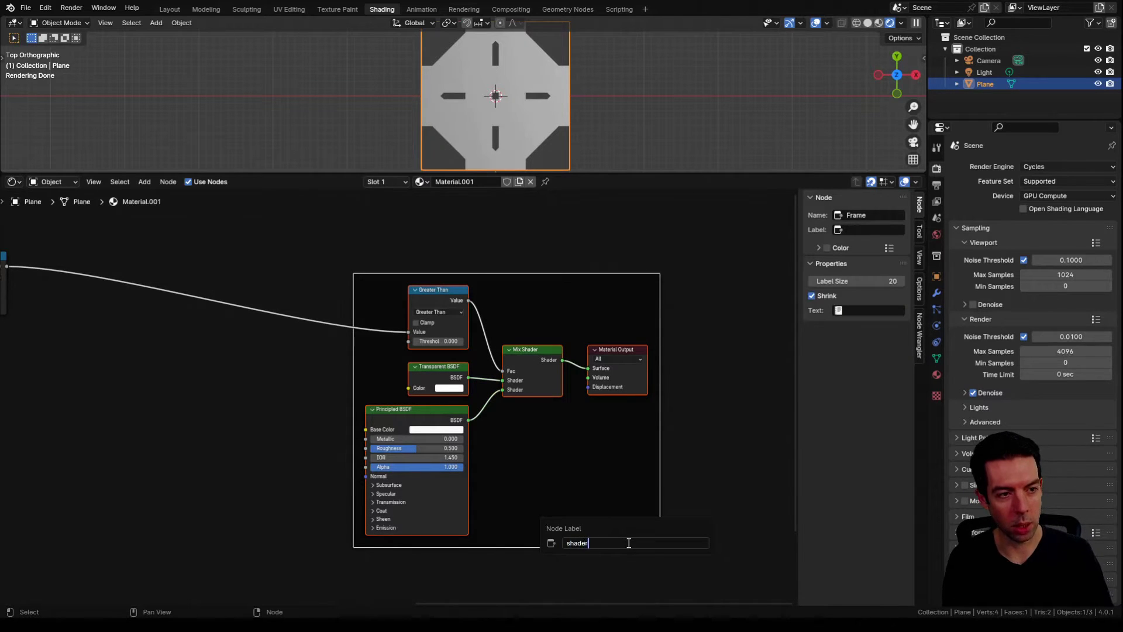
type("s")
key("Return")
scroll(628, 539, "down", 3)
left_click_drag(408, 495, 658, 454)
Add a Multiply math node fed by the Maximum node's output and place it below the weave nodes.
middle_click_drag(150, 473, 375, 430)
scroll(375, 429, "up", 2)
middle_click_drag(378, 375, 456, 370)
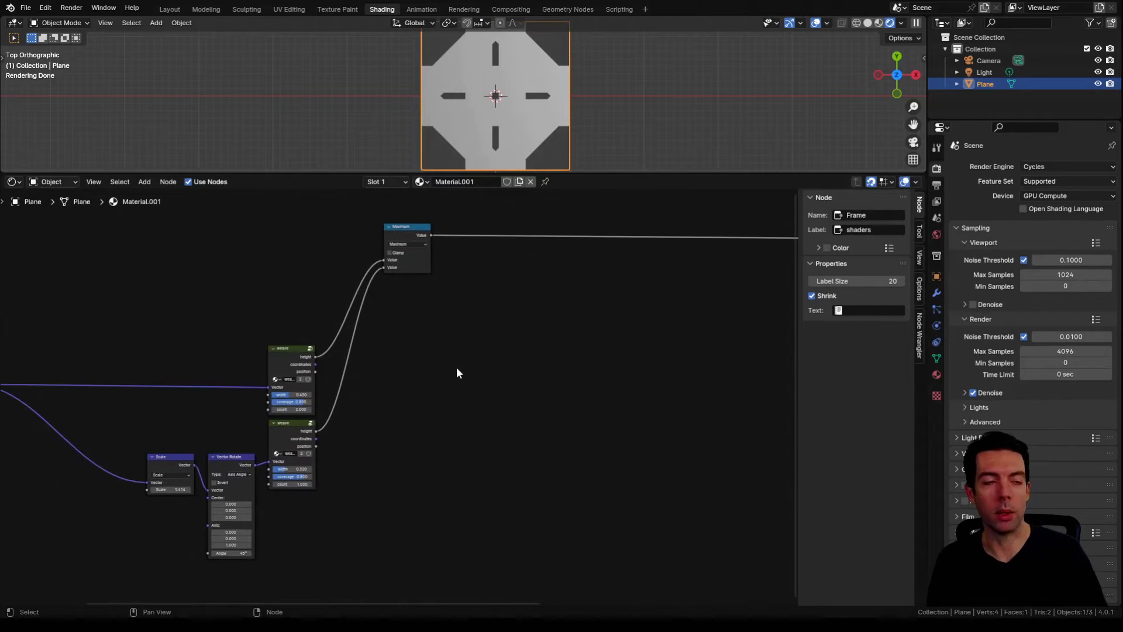
middle_click_drag(437, 230, 470, 223)
scroll(462, 221, "up", 1)
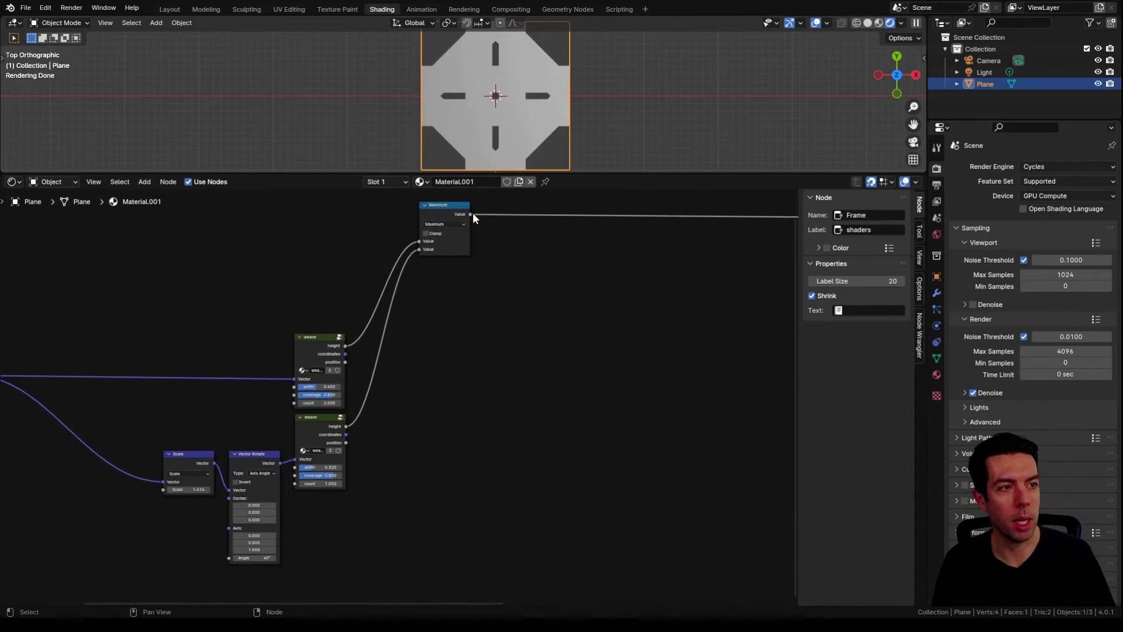
left_click_drag(471, 214, 496, 577)
type("multi")
key("Return")
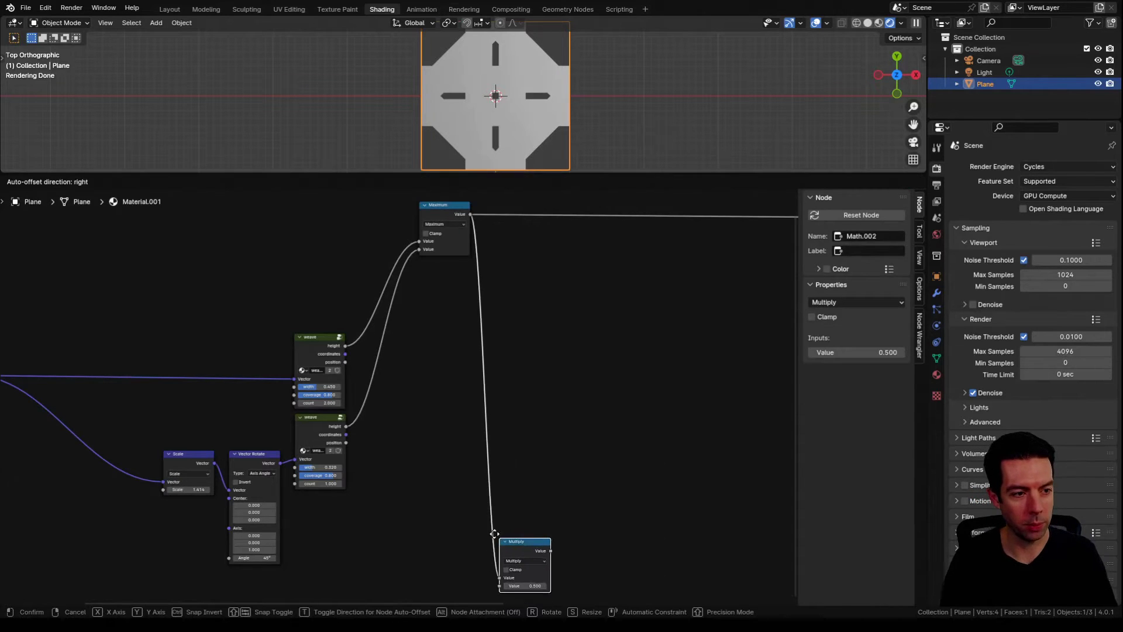
left_click(502, 549)
Add a Bump node beside the lower Multiply node, with Multiply's output feeding its Height input.
middle_click_drag(590, 550, 400, 431)
scroll(543, 461, "up", 5)
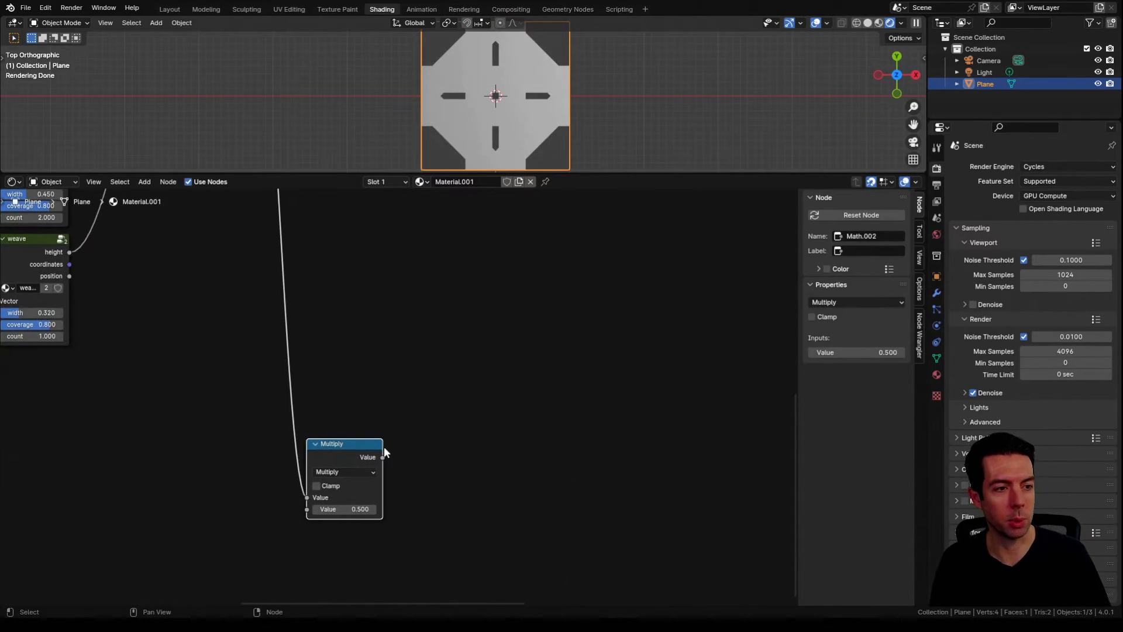
left_click_drag(383, 457, 455, 458)
type("bumnp")
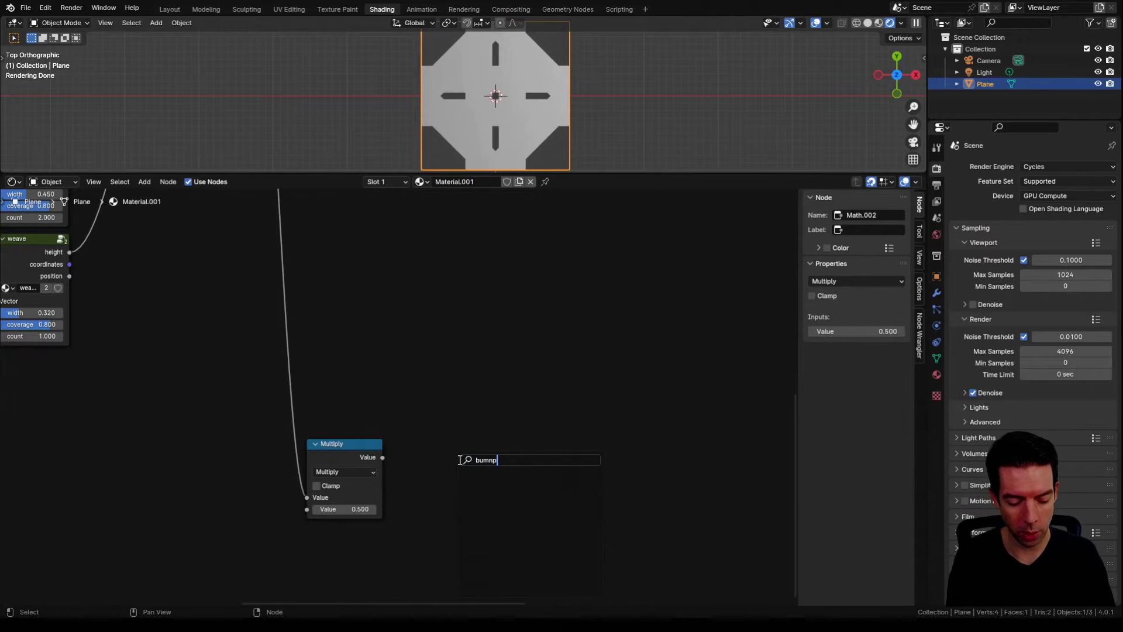
key("BackSpace")
key("BackSpace")
key("Down")
key("Down")
key("Return")
left_click(543, 453)
scroll(544, 454, "down", 2)
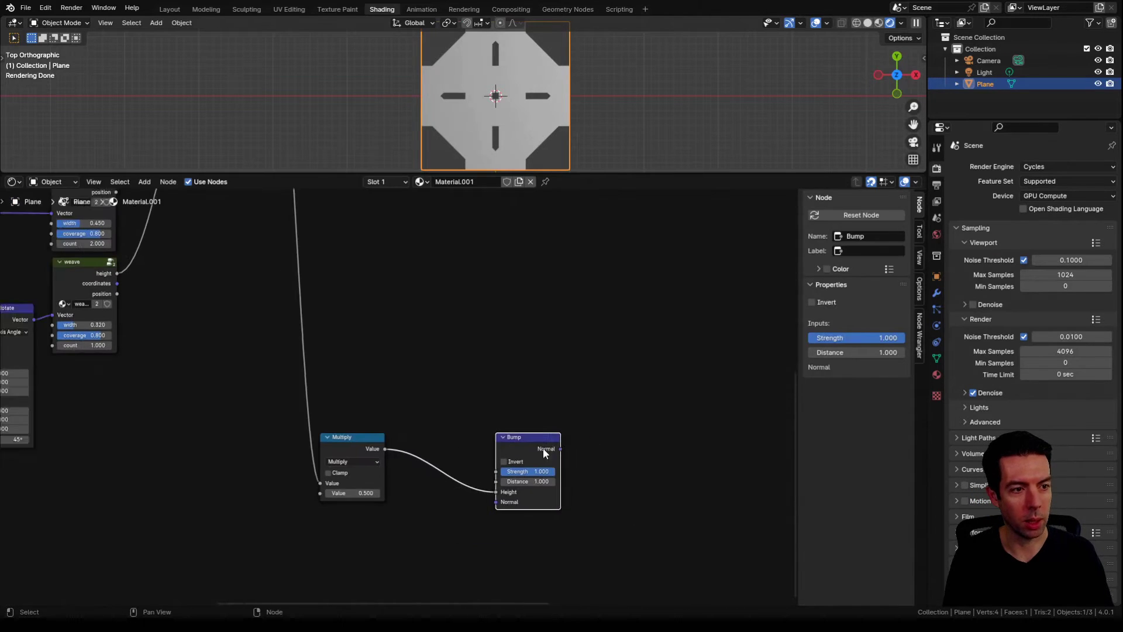
Move the Bump node near the shaders frame and connect its Normal output to the Principled BSDF's Normal input.
middle_click_drag(544, 454, 477, 446)
scroll(476, 446, "down", 2)
middle_click_drag(753, 451, 434, 527)
scroll(433, 526, "down", 2)
left_click_drag(184, 490, 565, 292)
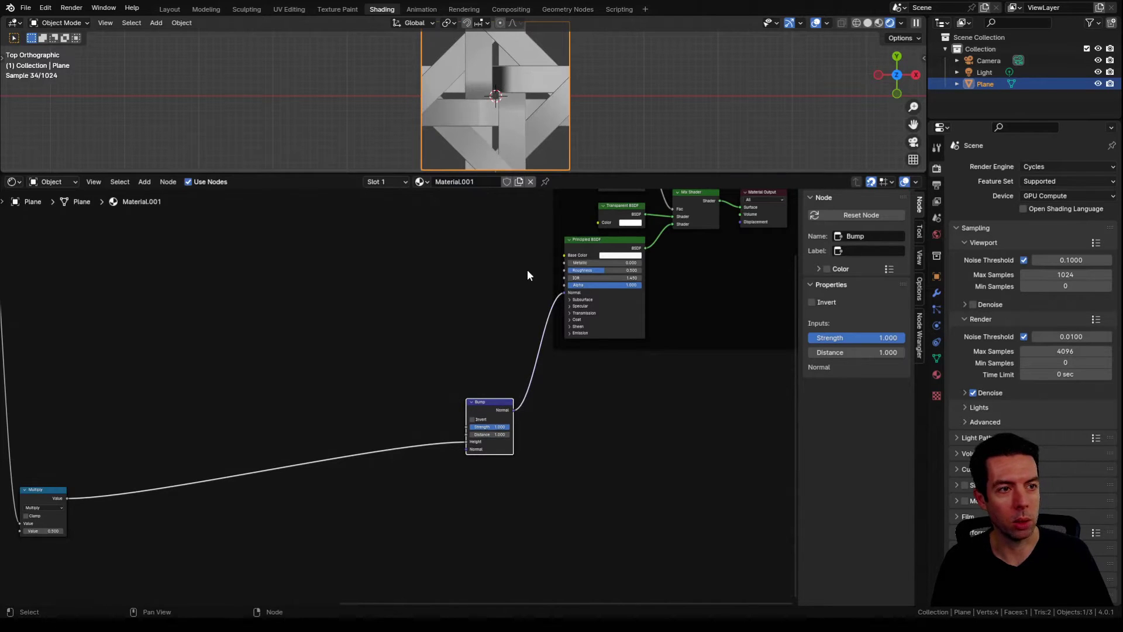
middle_click_drag(518, 272, 509, 329)
scroll(430, 351, "up", 4)
middle_click_drag(399, 353, 480, 341)
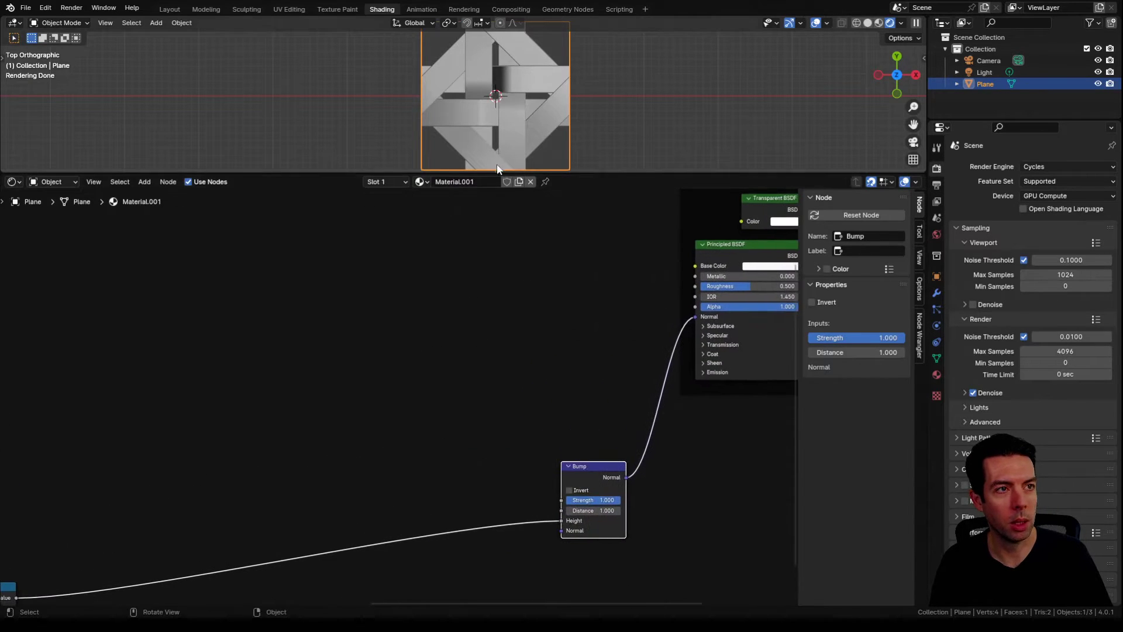
Set the value of the Multiply node feeding the Bump to 0.200.
scroll(493, 145, "up", 1)
scroll(416, 374, "down", 1)
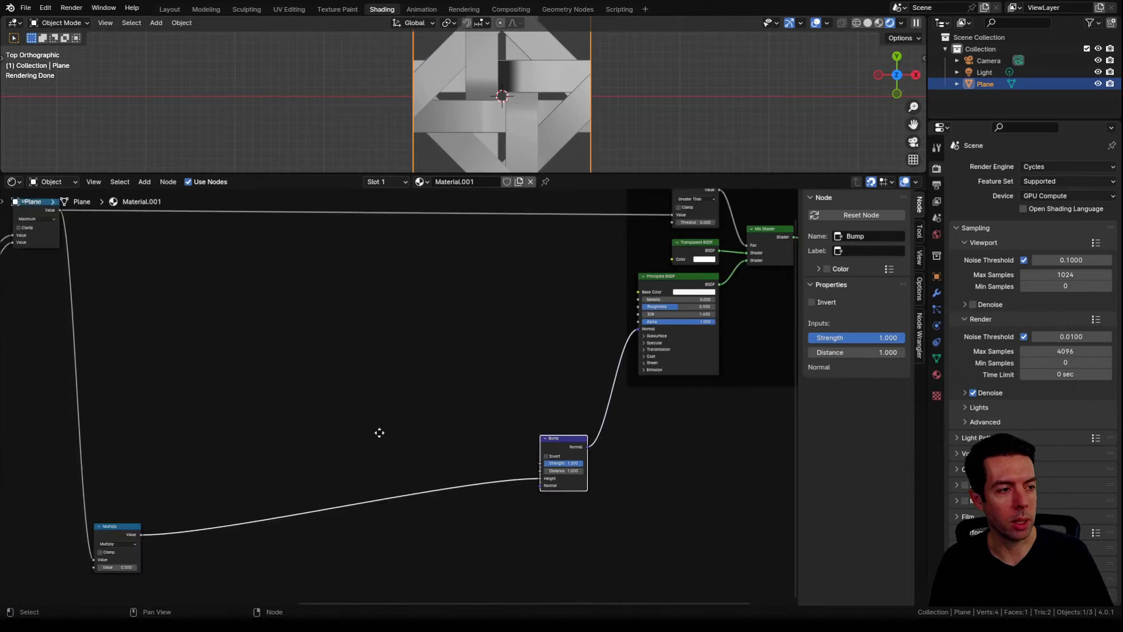
middle_click_drag(332, 451, 545, 388)
scroll(374, 403, "up", 1)
middle_click_drag(338, 490, 553, 427)
scroll(396, 419, "up", 2)
scroll(544, 442, "down", 1)
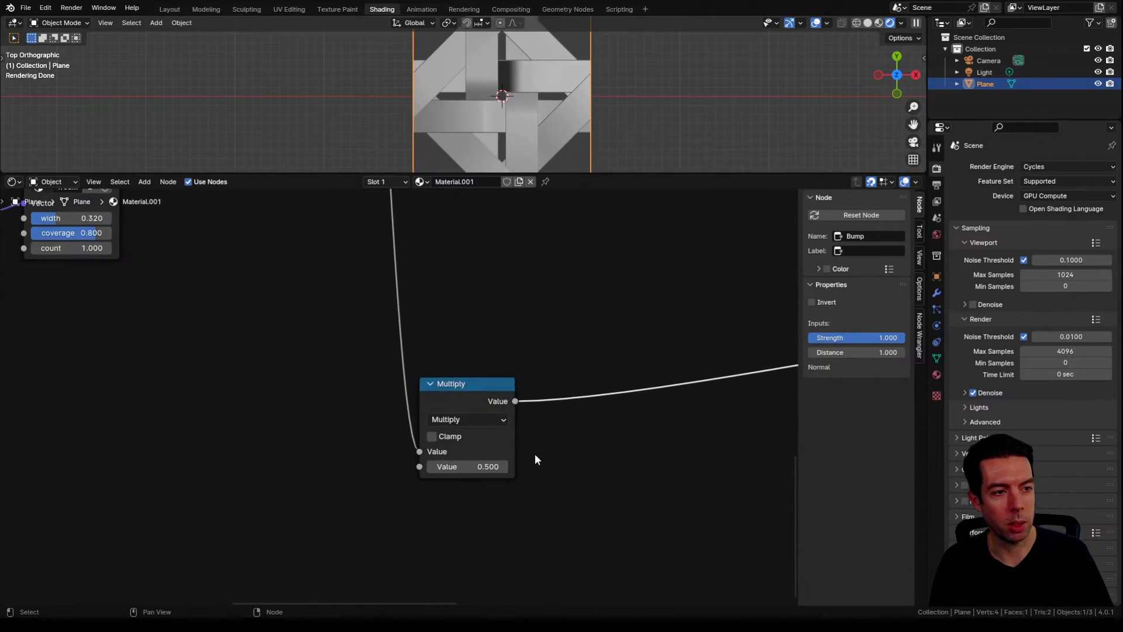
scroll(535, 455, "up", 1)
left_click_drag(486, 472, 454, 473, "shift")
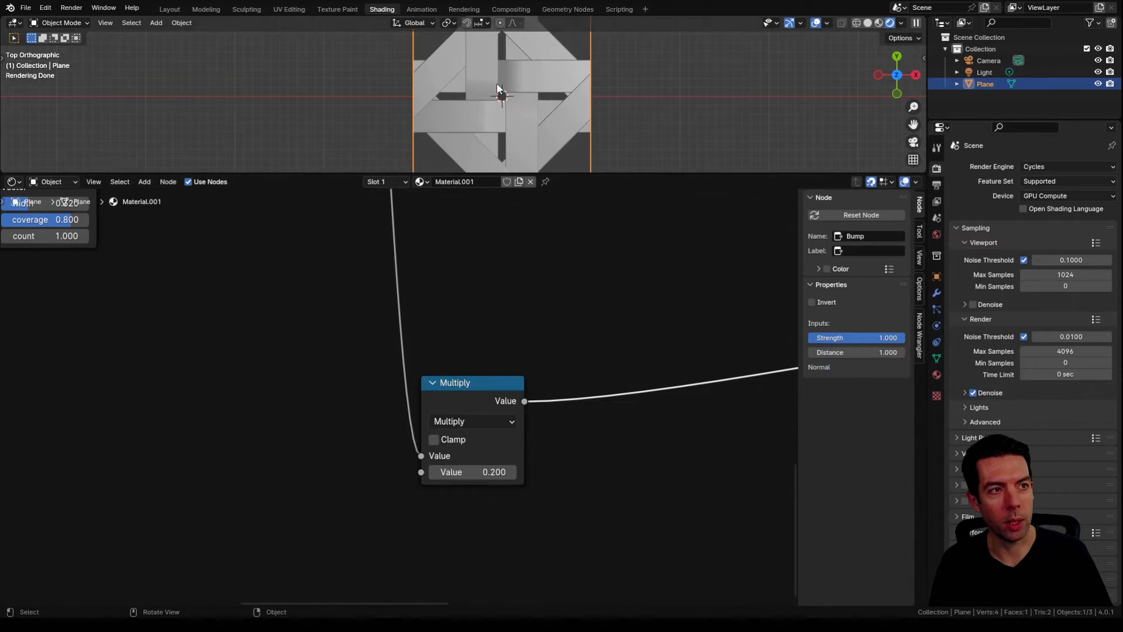
middle_click_drag(550, 296, 546, 368)
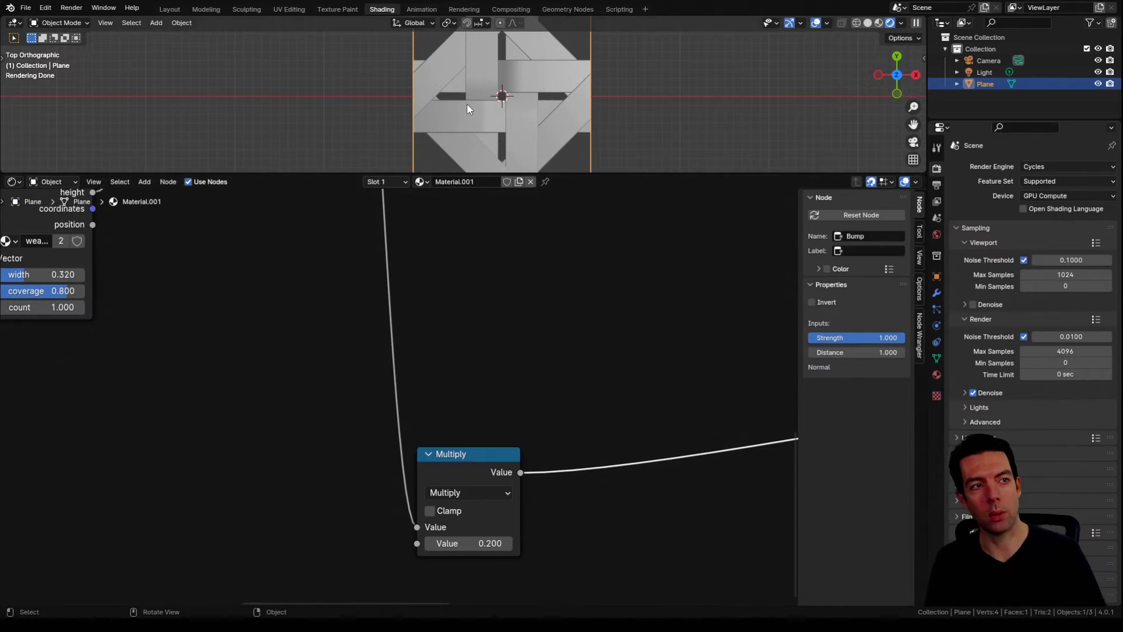
Add a vector Mix node with the first weave group's coordinates in A and the second weave group's coordinates in B.
scroll(489, 281, "down", 6)
middle_click_drag(496, 259, 551, 441)
scroll(503, 392, "down", 3)
scroll(479, 368, "up", 3)
middle_click_drag(296, 372, 352, 361)
scroll(391, 349, "up", 3)
left_click_drag(350, 364, 487, 359)
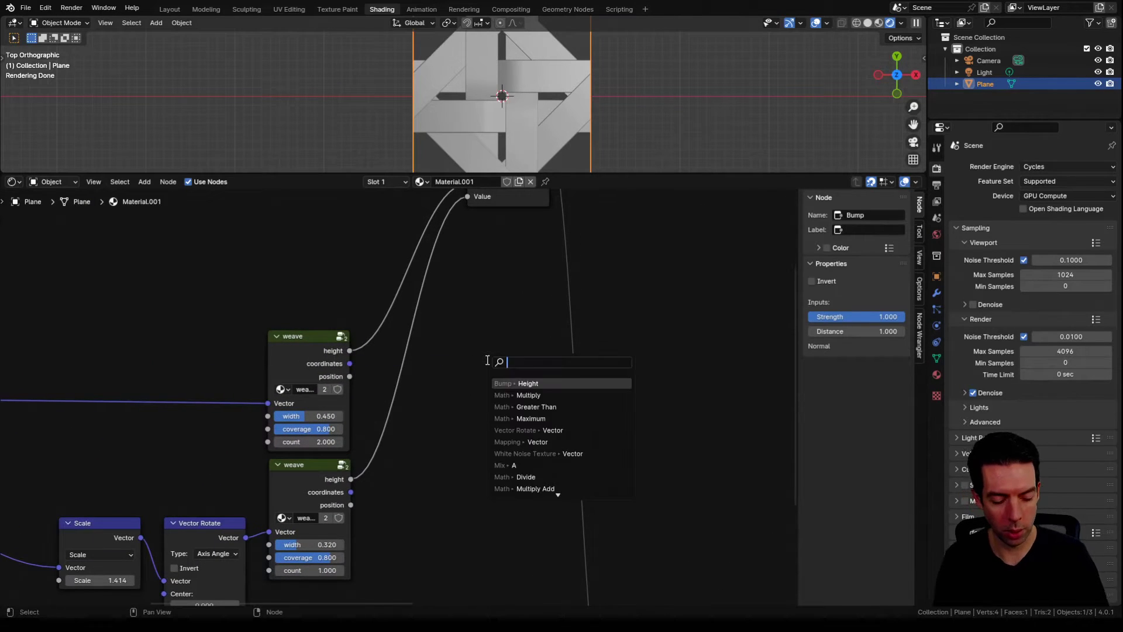
type("mix")
key("Return")
left_click(608, 364)
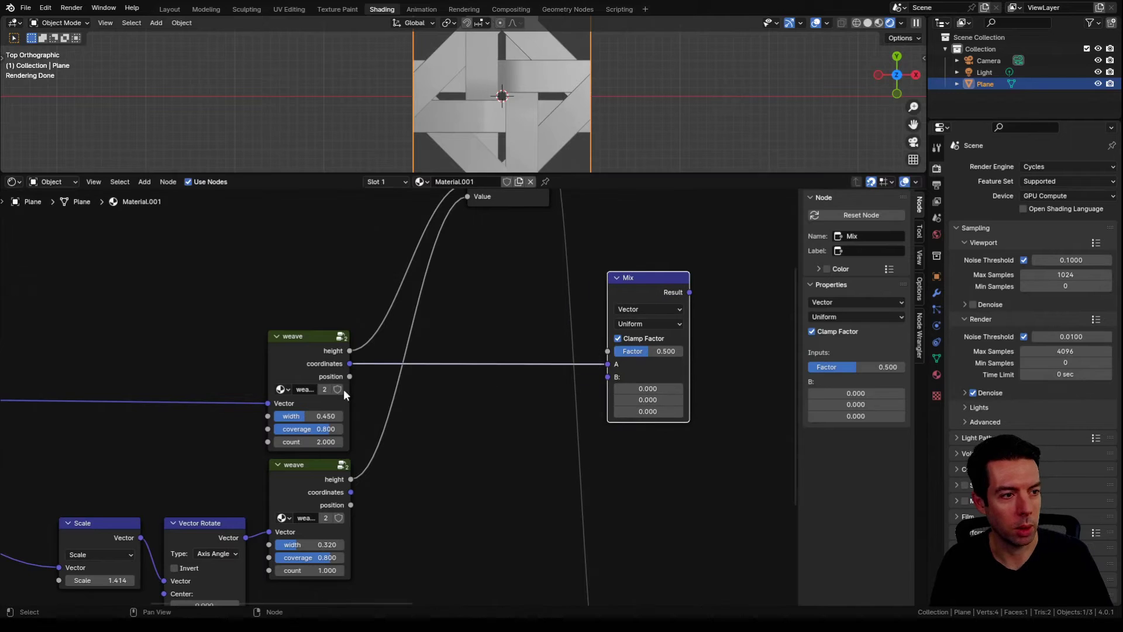
left_click_drag(350, 491, 609, 377)
scroll(465, 369, "up", 2)
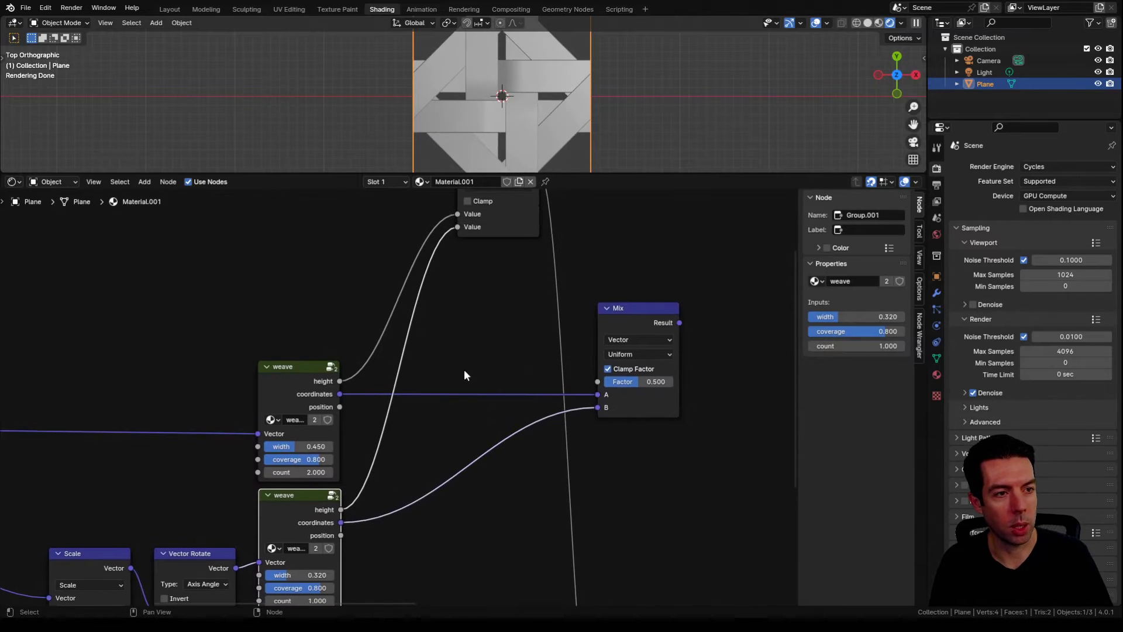
Drive the Mix factor with a Less Than node comparing the first weave's height against the second's, and preview the Mix result.
left_click_drag(330, 379, 458, 290)
type("less")
key("Return")
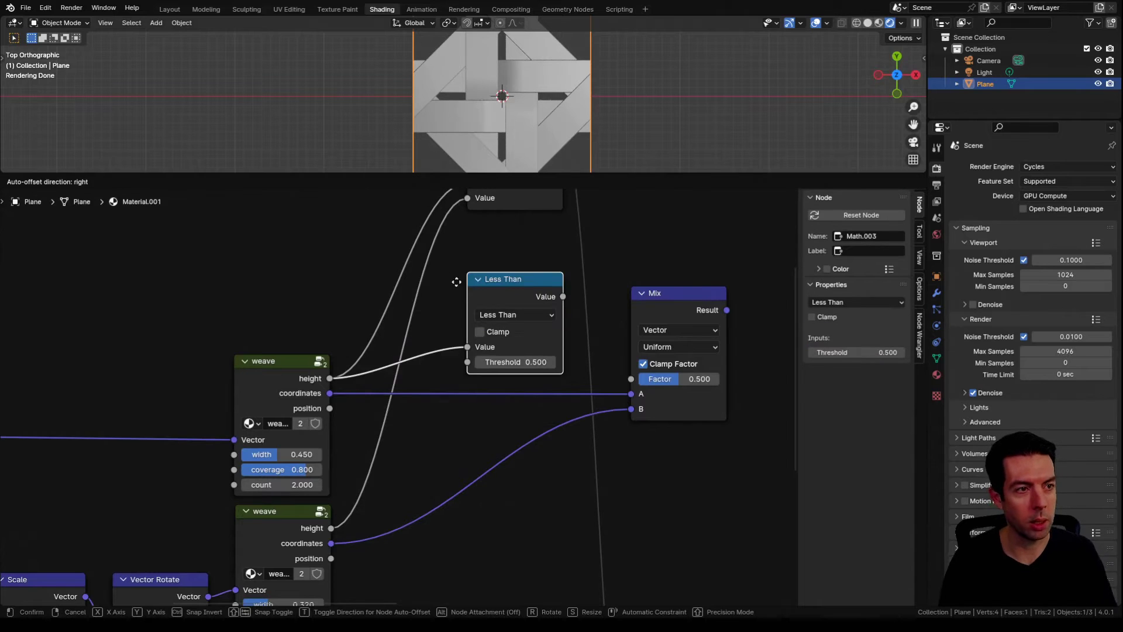
left_click(457, 255)
left_click_drag(330, 529, 467, 335)
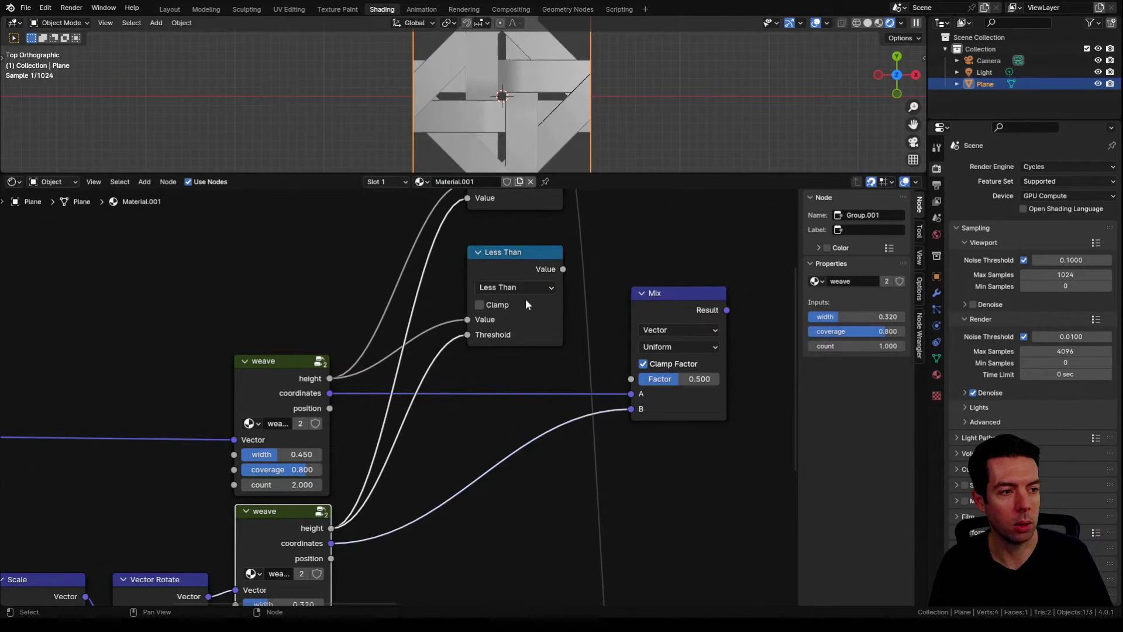
left_click_drag(563, 269, 638, 375)
left_click(682, 299, "ctrl+shift")
Add a Separate XYZ node fed by the Mix result, place it above the lower Multiply, and preview its X output.
middle_click_drag(670, 269, 545, 251)
scroll(669, 352, "down", 3)
middle_click_drag(670, 358, 429, 253)
scroll(478, 303, "down", 1)
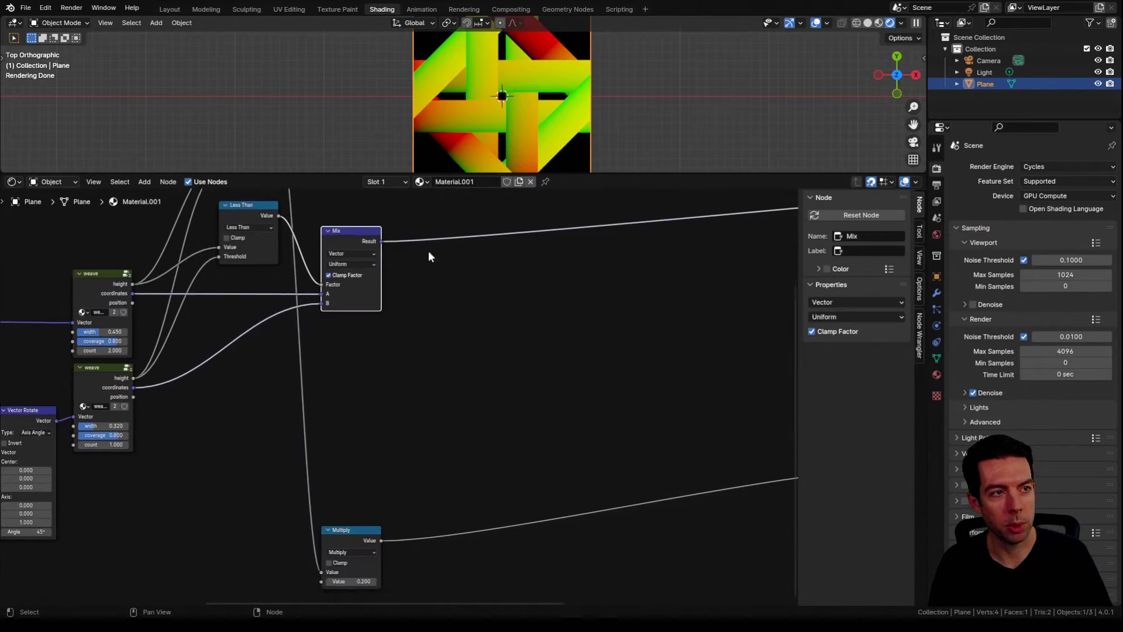
left_click_drag(381, 230, 470, 526)
type("sea")
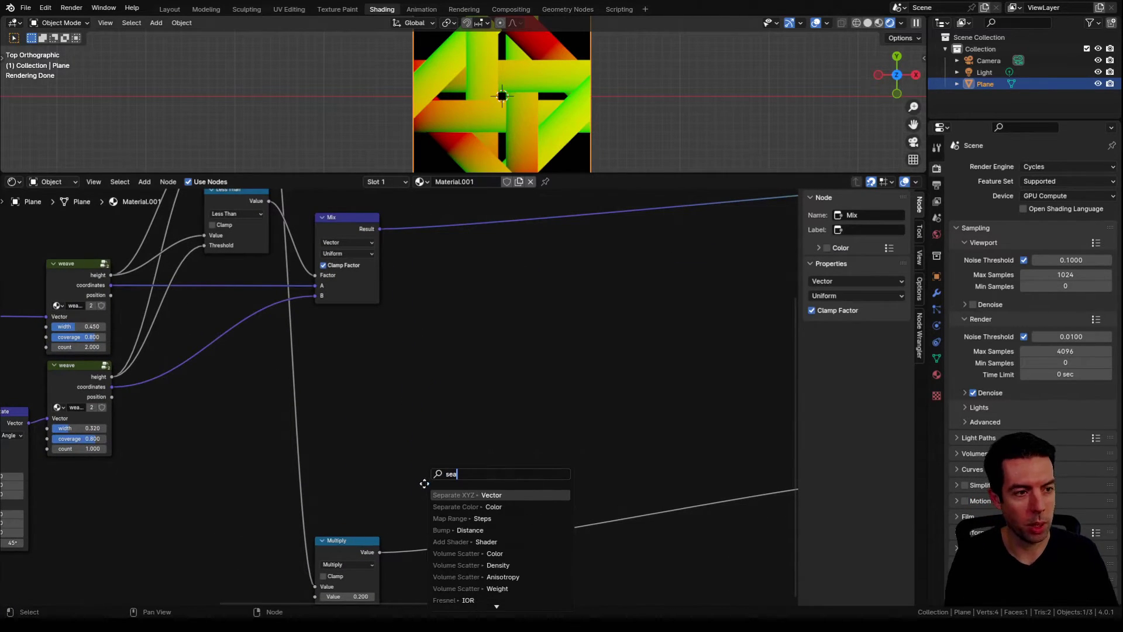
key("Return")
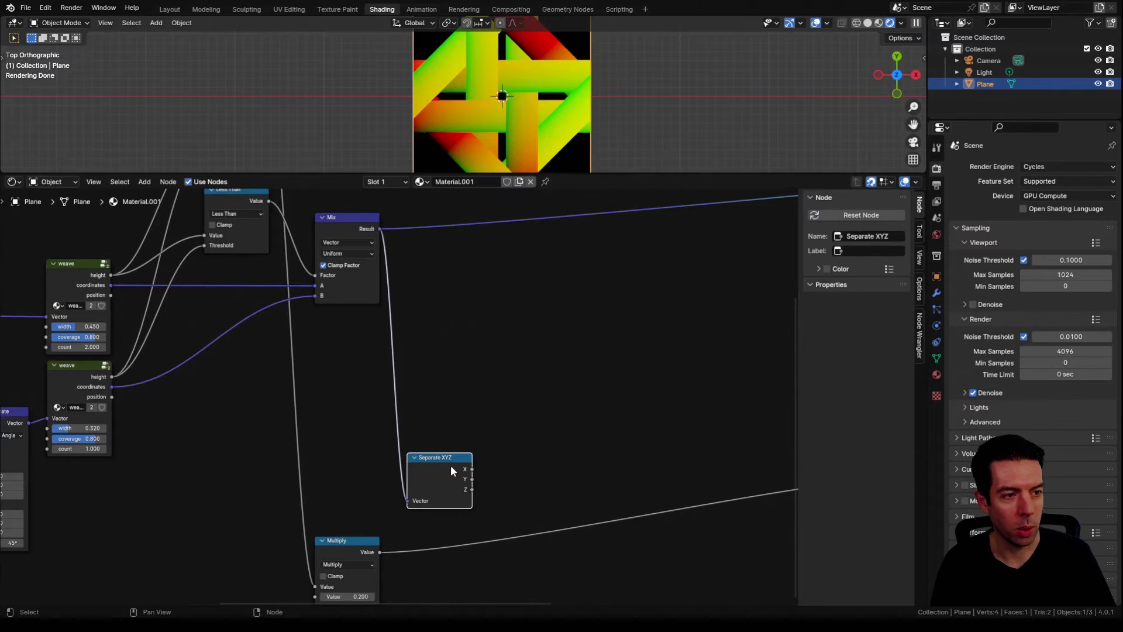
left_click(451, 465)
scroll(475, 440, "up", 1)
middle_click_drag(475, 439, 421, 437)
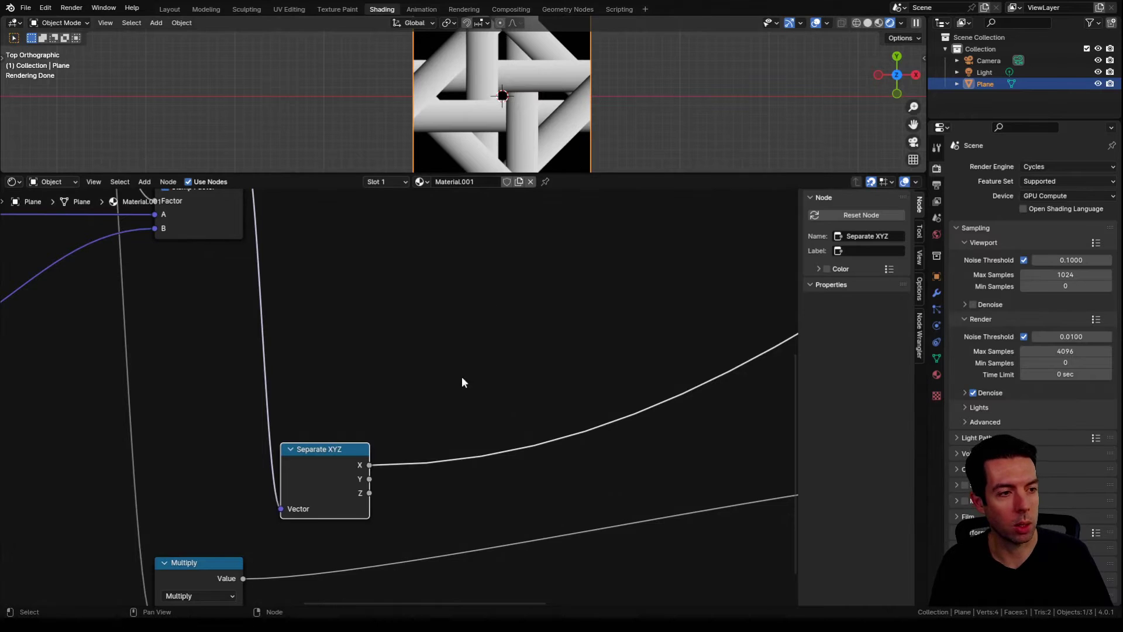
scroll(402, 410, "up", 1)
middle_click_drag(419, 454, 415, 434)
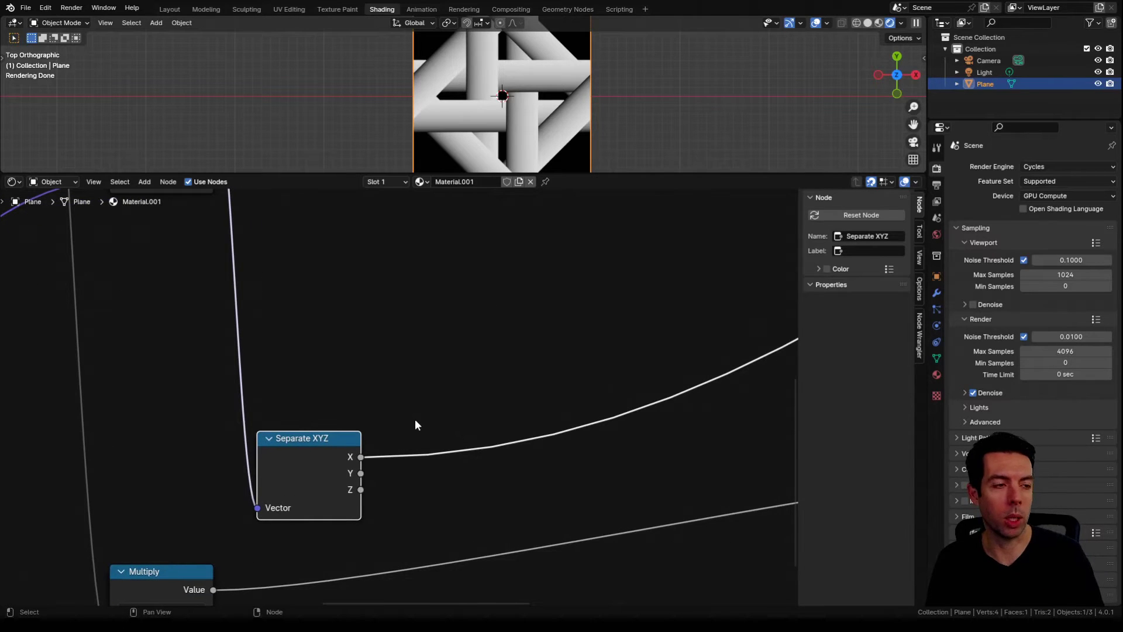
Add a Multiply node after Separate XYZ's X output and set its value to pi (3.142).
left_click_drag(351, 461, 423, 452)
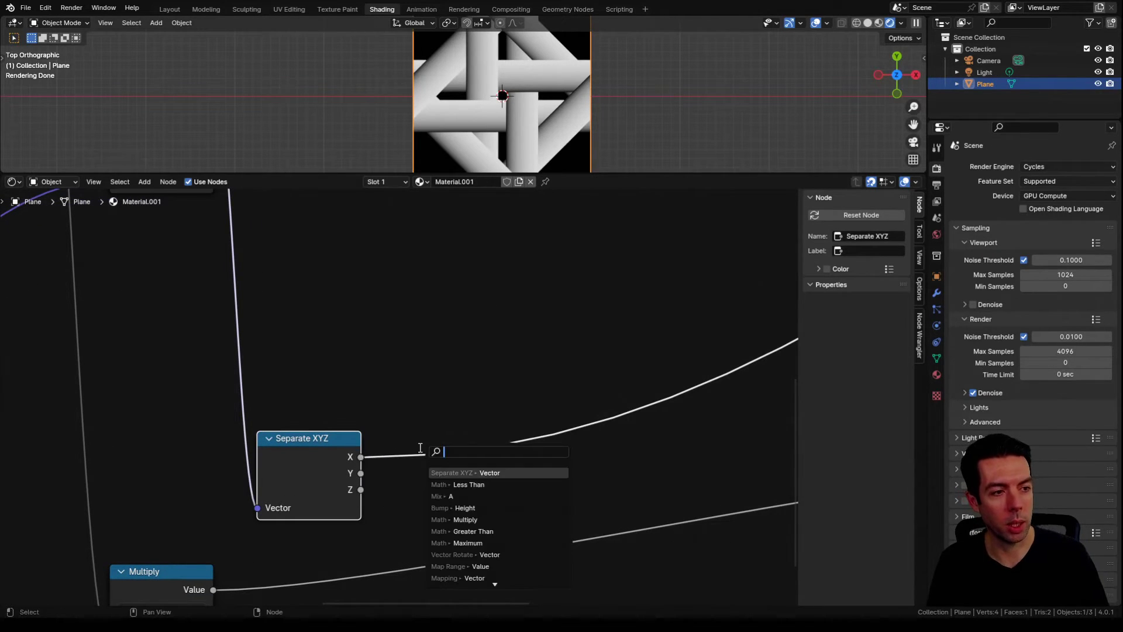
type("mul")
key("Return")
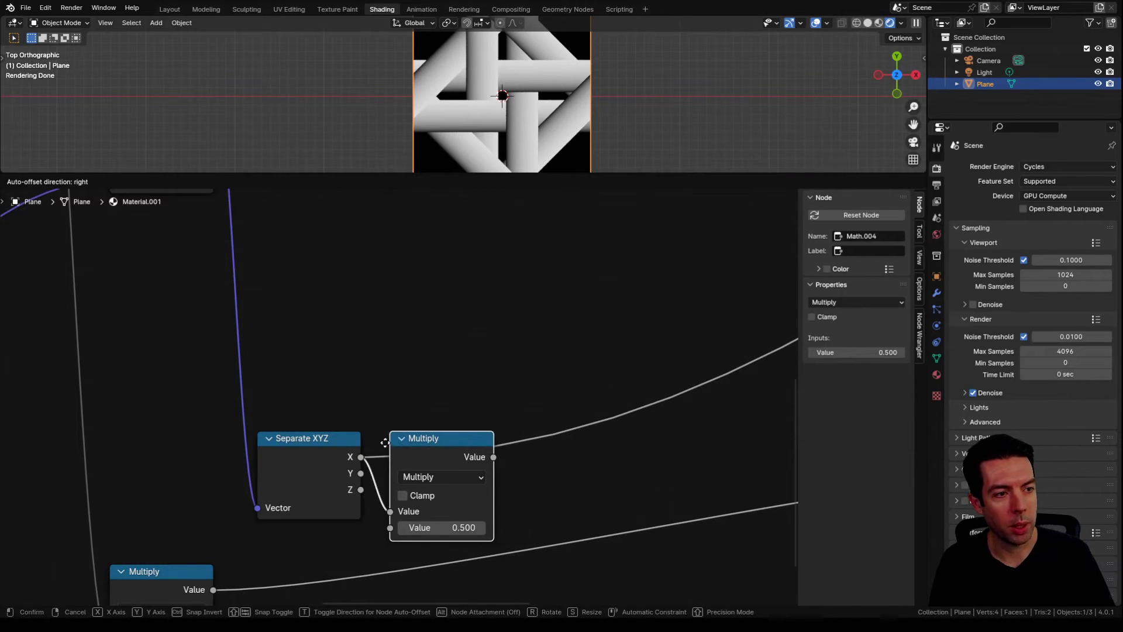
double_click(461, 532)
key("Return")
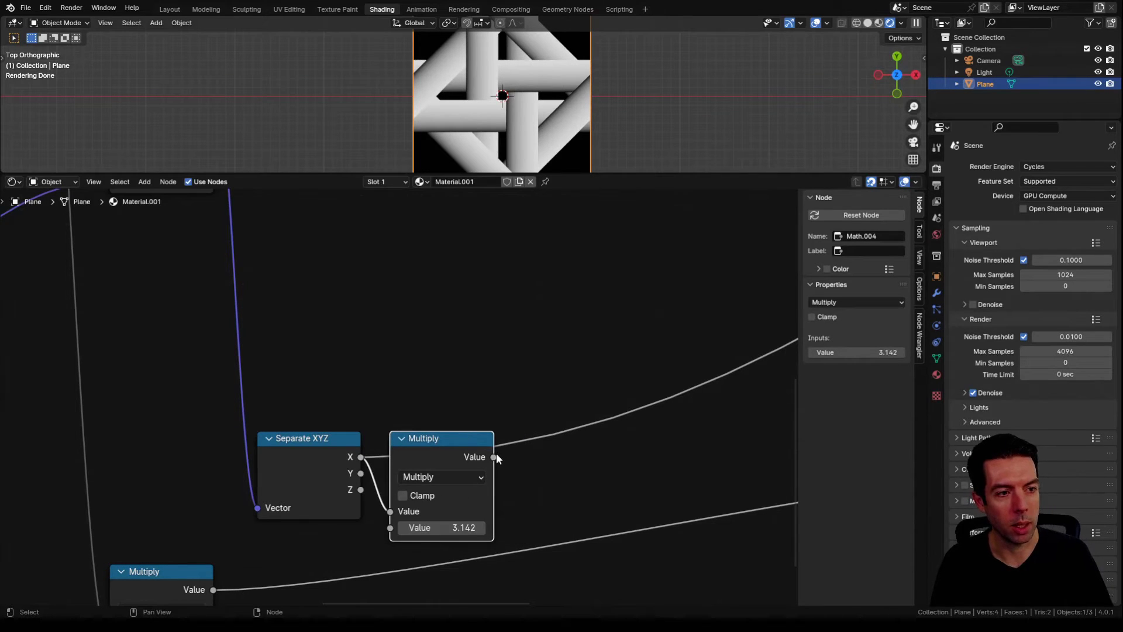
Add a Sine math node after the pi Multiply node and preview its output.
left_click_drag(494, 456, 544, 454)
type("sin")
key("Return")
left_click(595, 434)
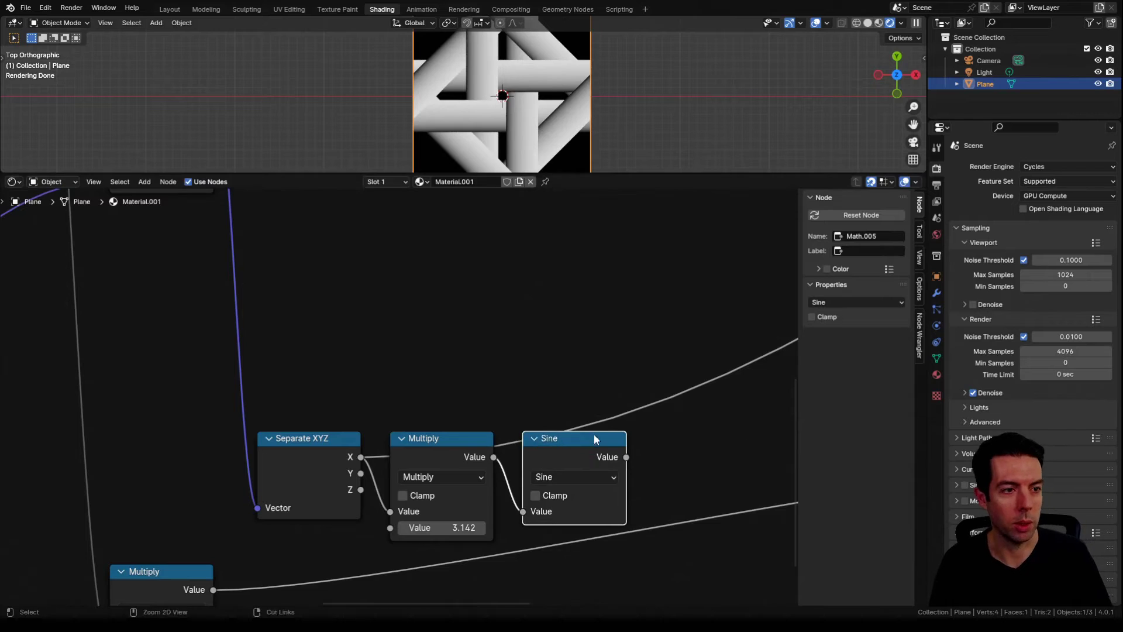
middle_click_drag(741, 254, 546, 236)
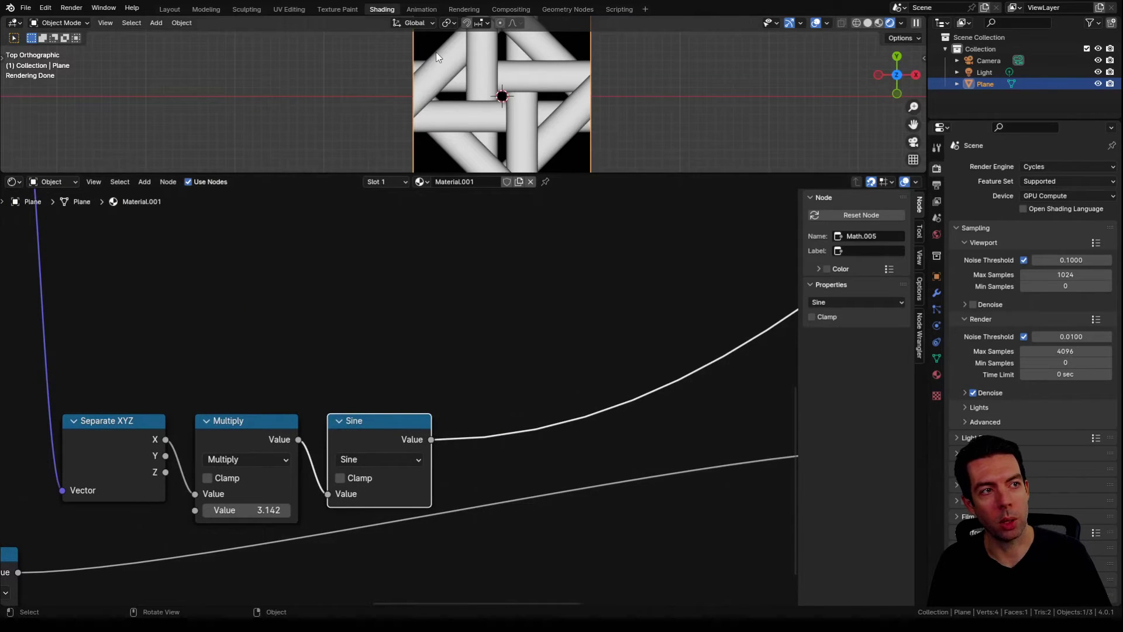
middle_click_drag(452, 354, 472, 351)
Add a Multiply Add math node fed by the Sine output and place it below and beyond the Sine node.
left_click_drag(451, 436, 571, 446)
type("mul")
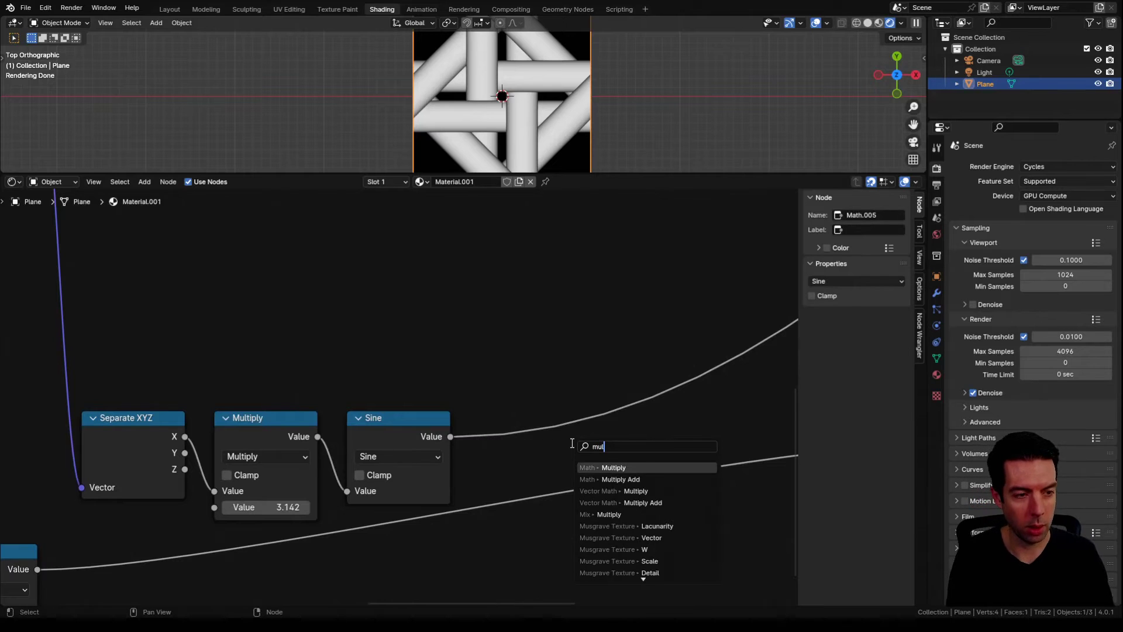
type("t")
key("Down")
key("Return")
left_click(599, 483)
scroll(491, 504, "down", 1)
middle_click_drag(491, 504, 451, 416)
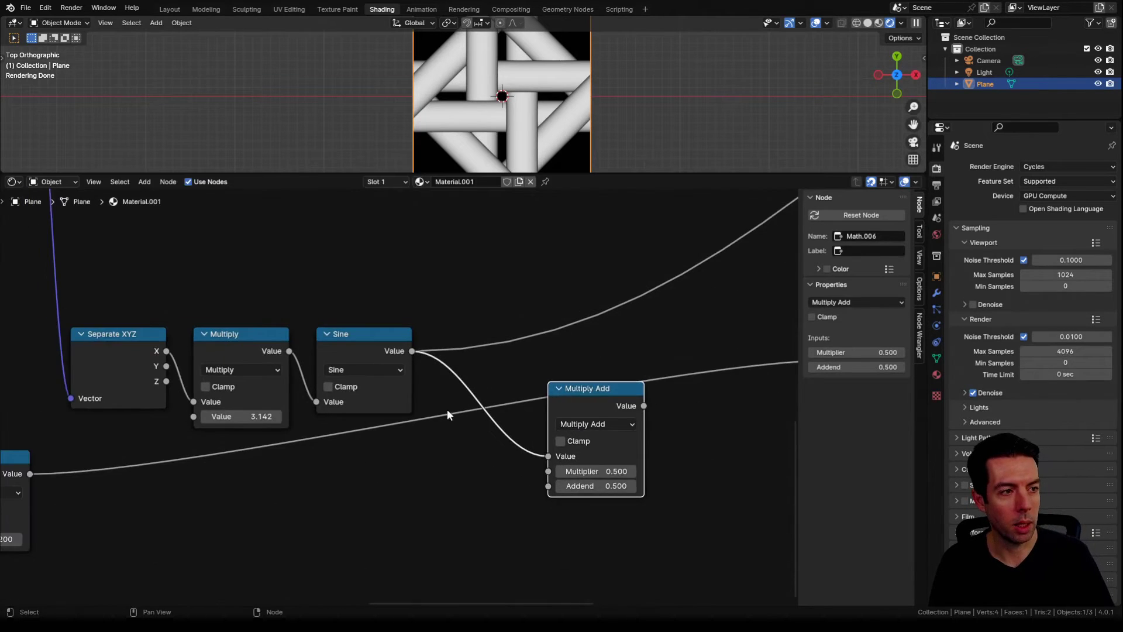
Connect the 0.200 Multiply output to Multiply Add's Addend, and Multiply Add's output to the Bump's Height.
middle_click_drag(122, 473, 167, 458)
left_click_drag(74, 462, 592, 471)
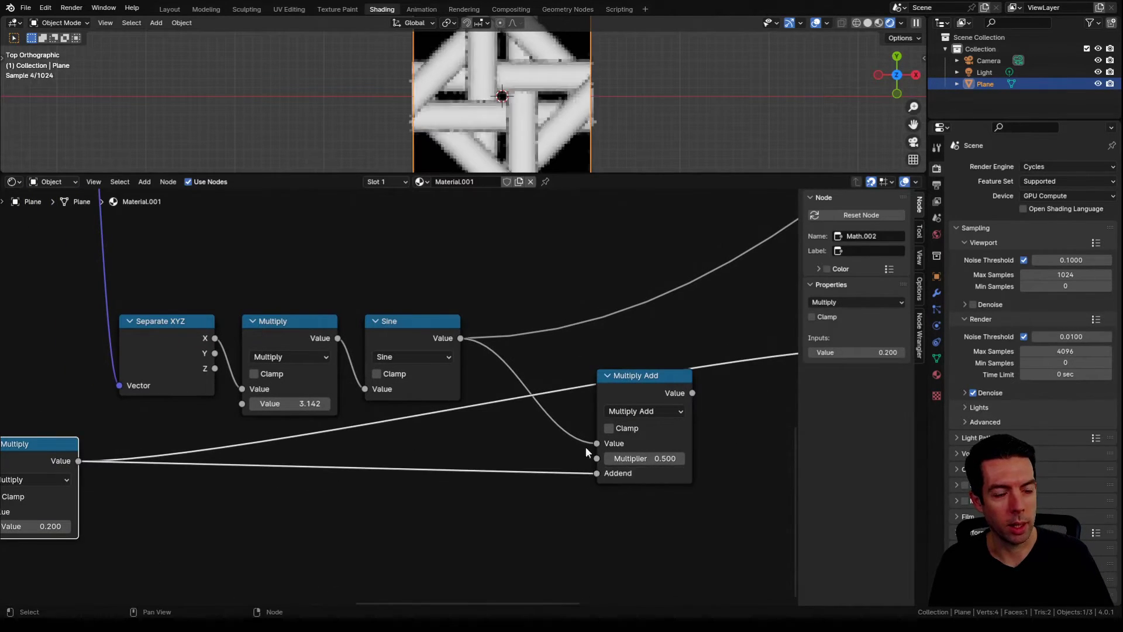
middle_click_drag(574, 366, 377, 375)
left_click_drag(495, 405, 684, 359)
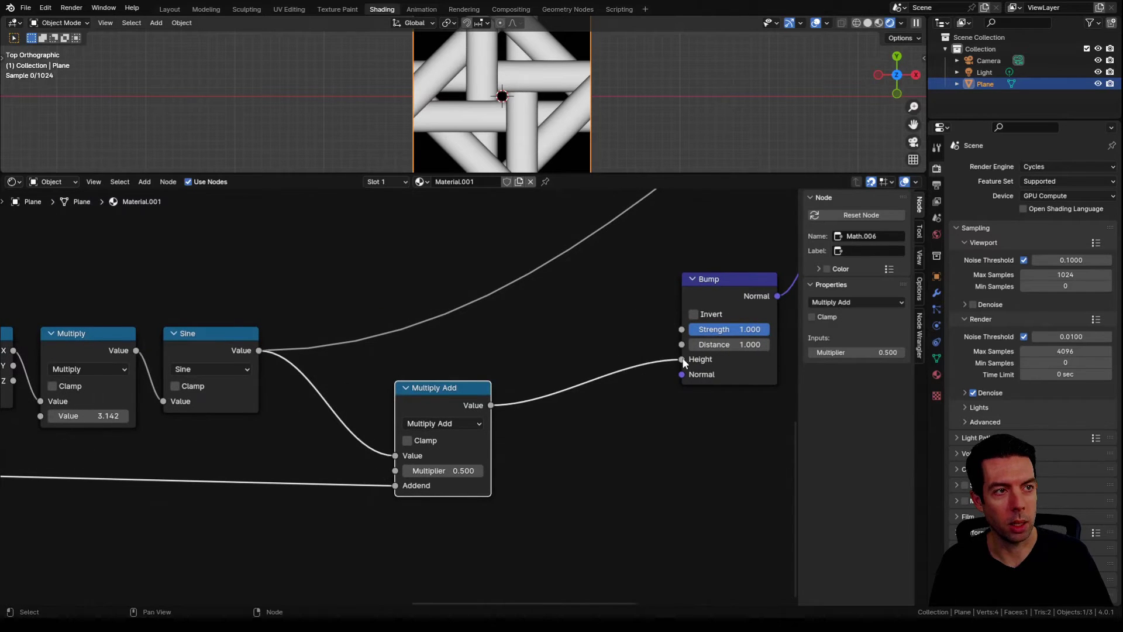
Preview the Mix Shader output to restore the full material on the plane.
middle_click_drag(623, 336, 565, 344)
scroll(565, 344, "down", 4)
middle_click_drag(645, 265, 599, 279)
scroll(599, 280, "up", 1)
mouse_move(615, 226)
middle_mouse_down()
mouse_move(482, 332)
mouse_move(561, 338)
middle_mouse_up()
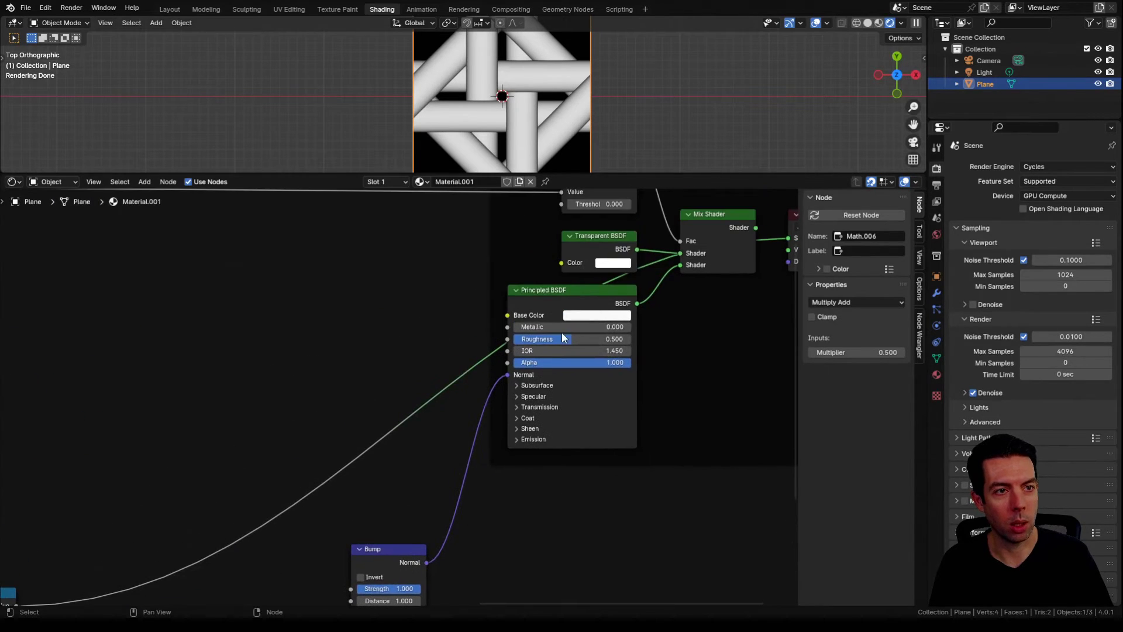
left_click(717, 214)
Move the Multiply Add node closer to Sine and set its Multiplier to 0.100.
middle_click_drag(236, 438, 481, 324)
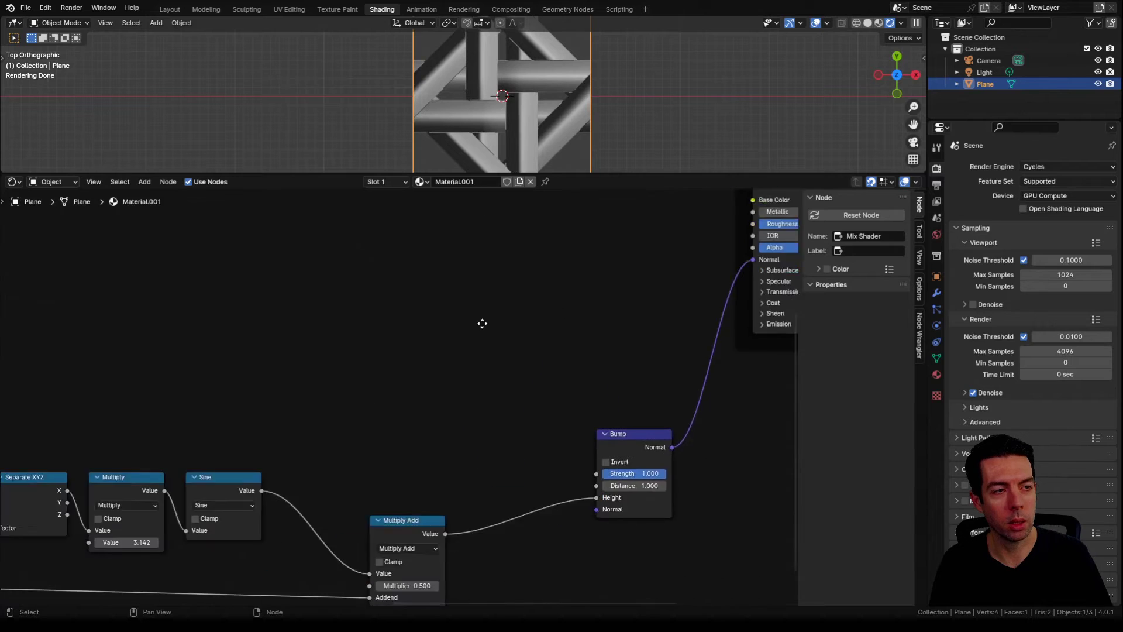
scroll(427, 448, "up", 1)
middle_click_drag(427, 448, 525, 323)
left_click_drag(488, 403, 427, 395)
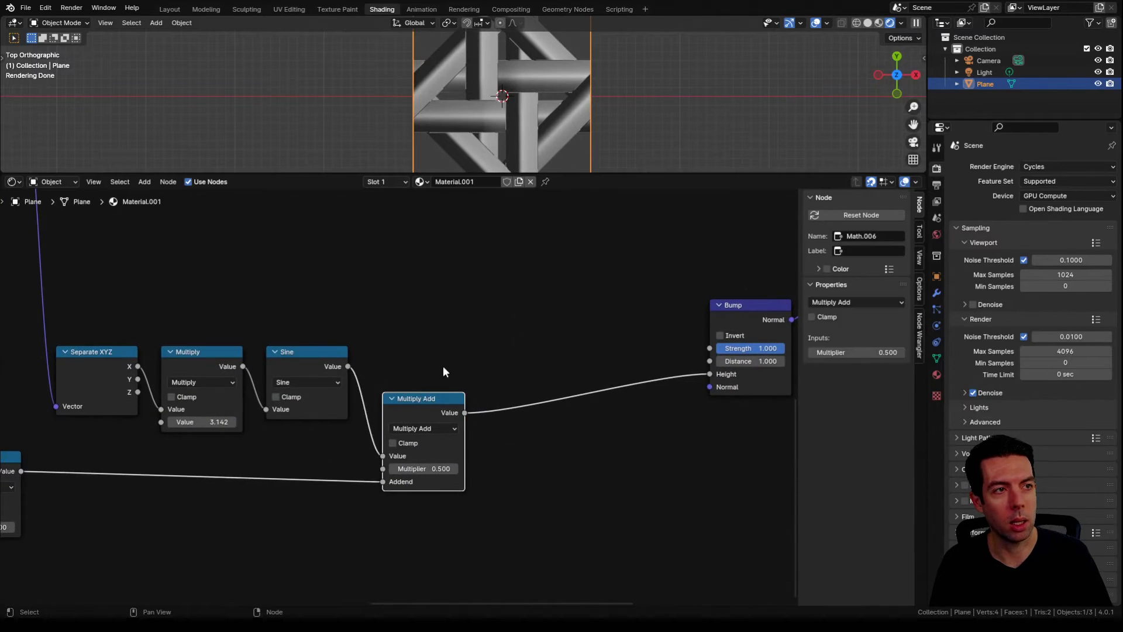
scroll(443, 372, "up", 3)
left_click_drag(573, 430, 535, 430)
scroll(515, 270, "down", 6)
middle_click_drag(514, 270, 559, 293)
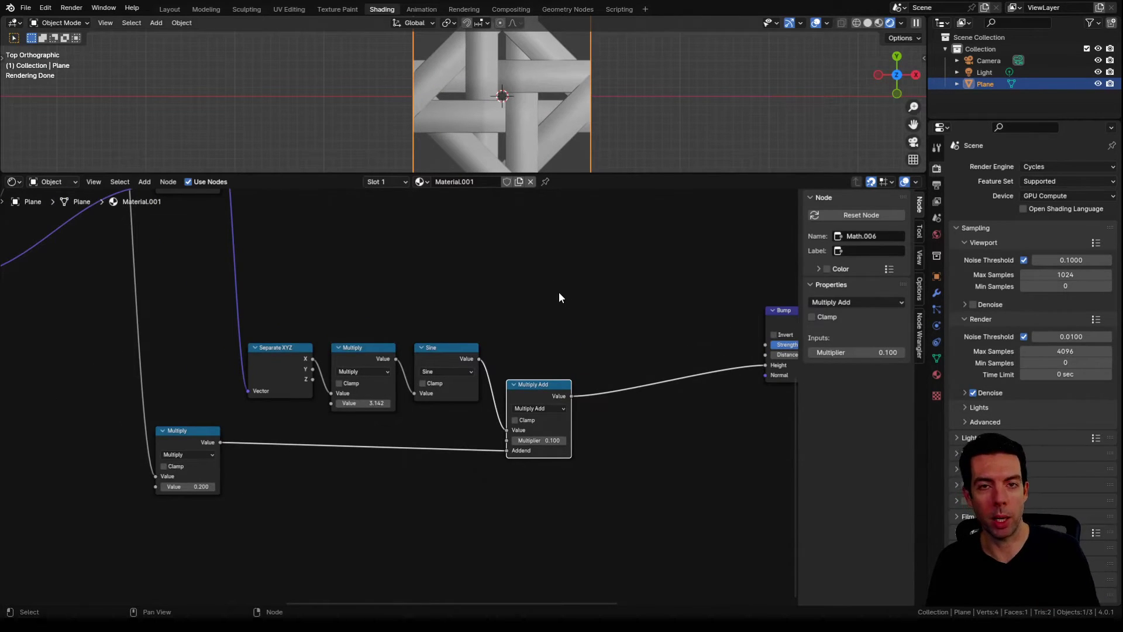
Add a Noise Texture node driven by the vector Mix node's Result and preview its Fac output on the plane.
middle_click_drag(516, 292, 687, 361)
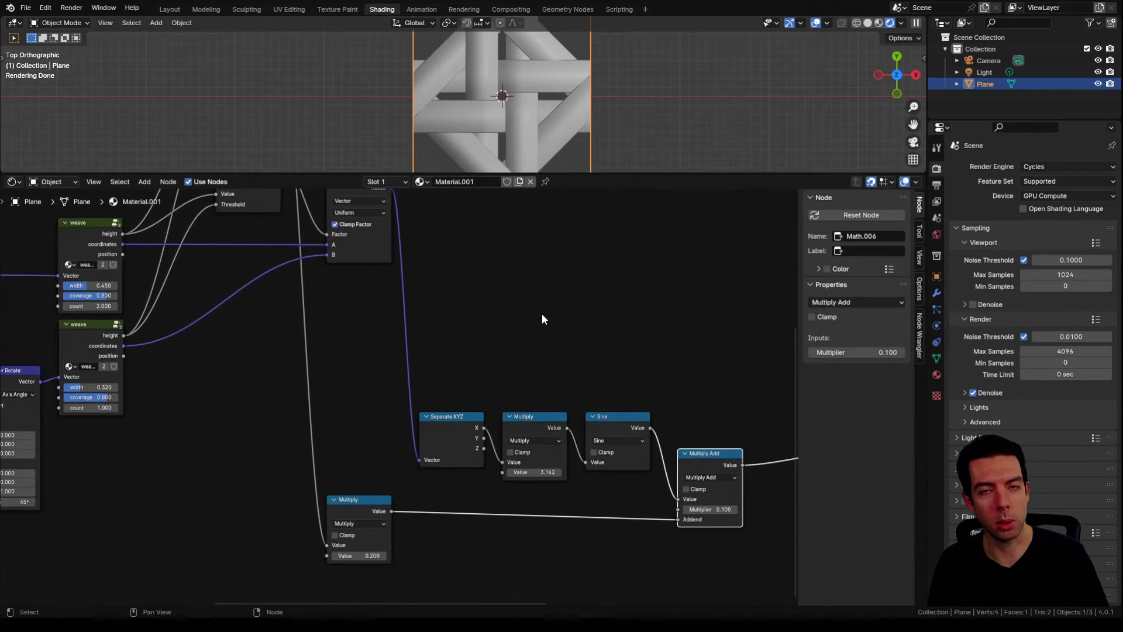
middle_click_drag(529, 284, 578, 344)
scroll(434, 246, "up", 1)
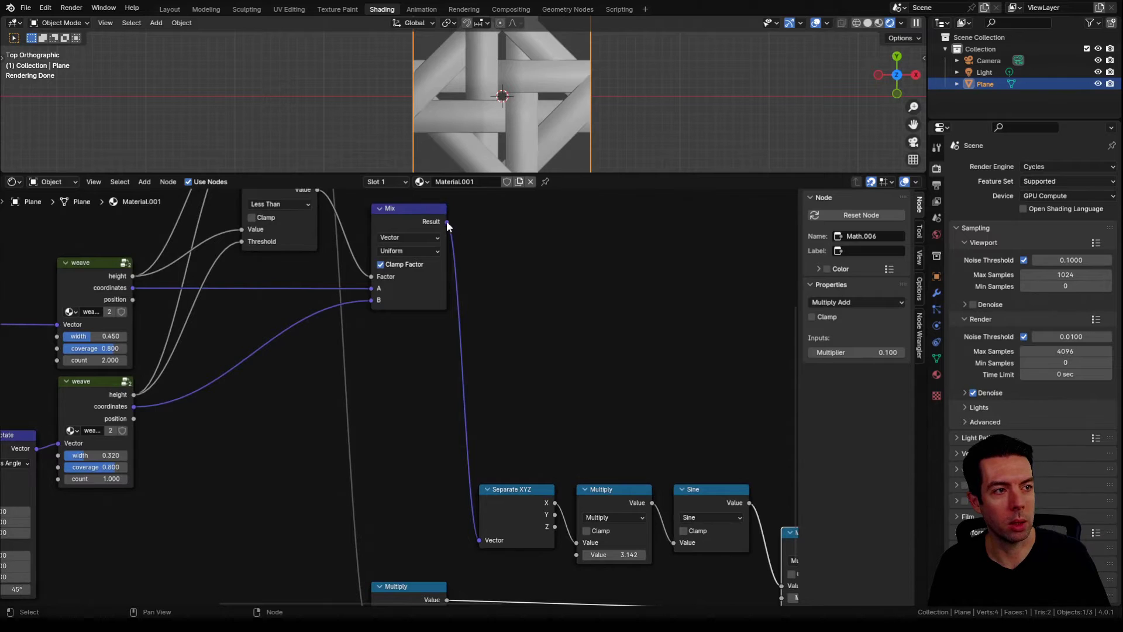
left_click_drag(447, 221, 627, 386)
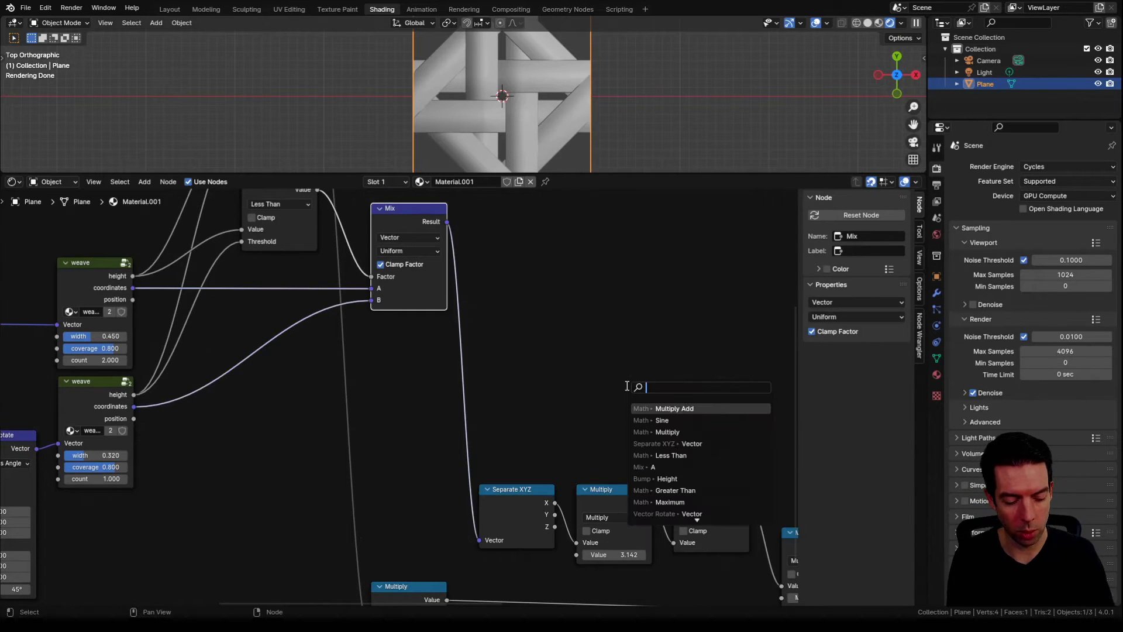
type("noise")
key("Return")
left_click(670, 350)
left_click(701, 338, "ctrl+shift")
middle_click_drag(732, 299, 540, 303)
scroll(539, 303, "up", 1)
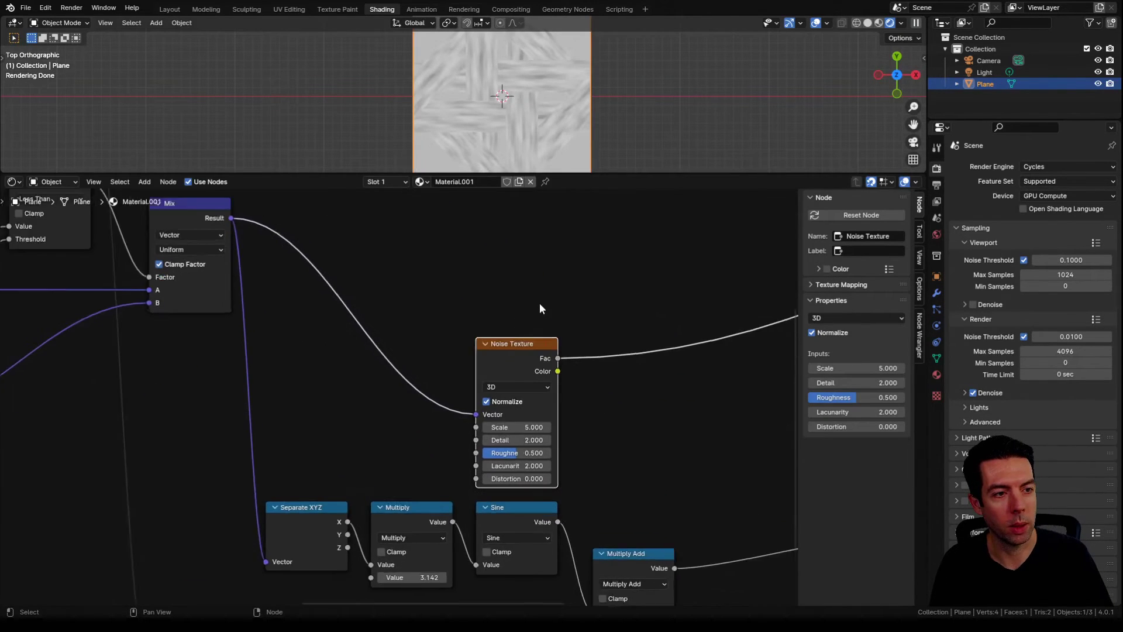
scroll(540, 303, "up", 2)
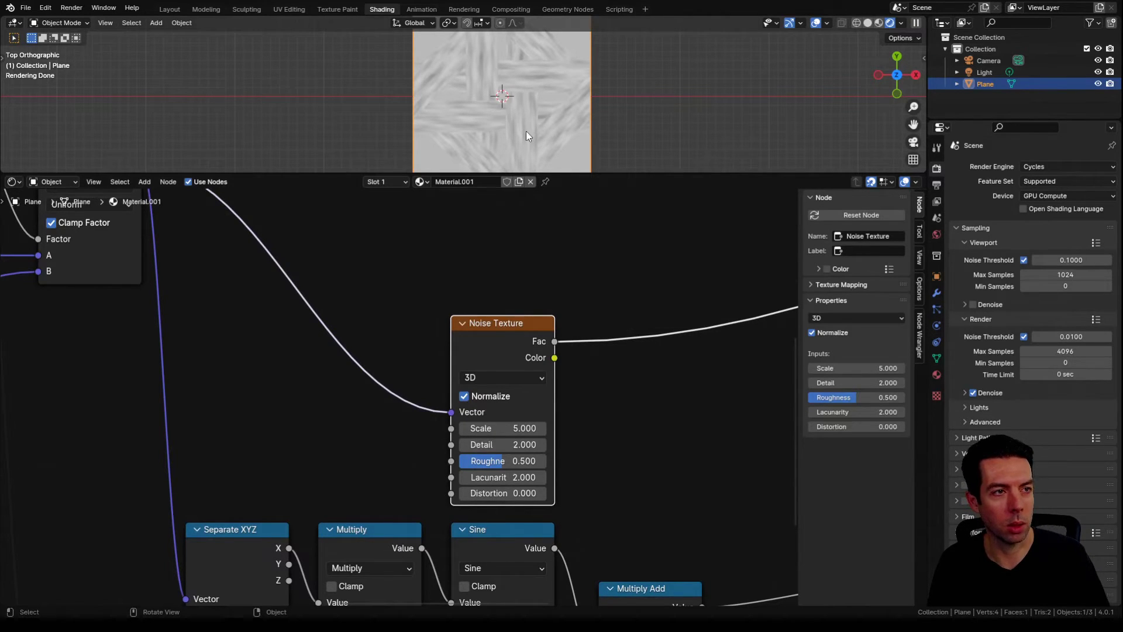
Insert a Vector Math node between the Mix node and the Noise Texture, and set its operation to Multiply.
middle_click_drag(320, 316, 374, 319)
scroll(377, 386, "up", 1)
key("shift+a")
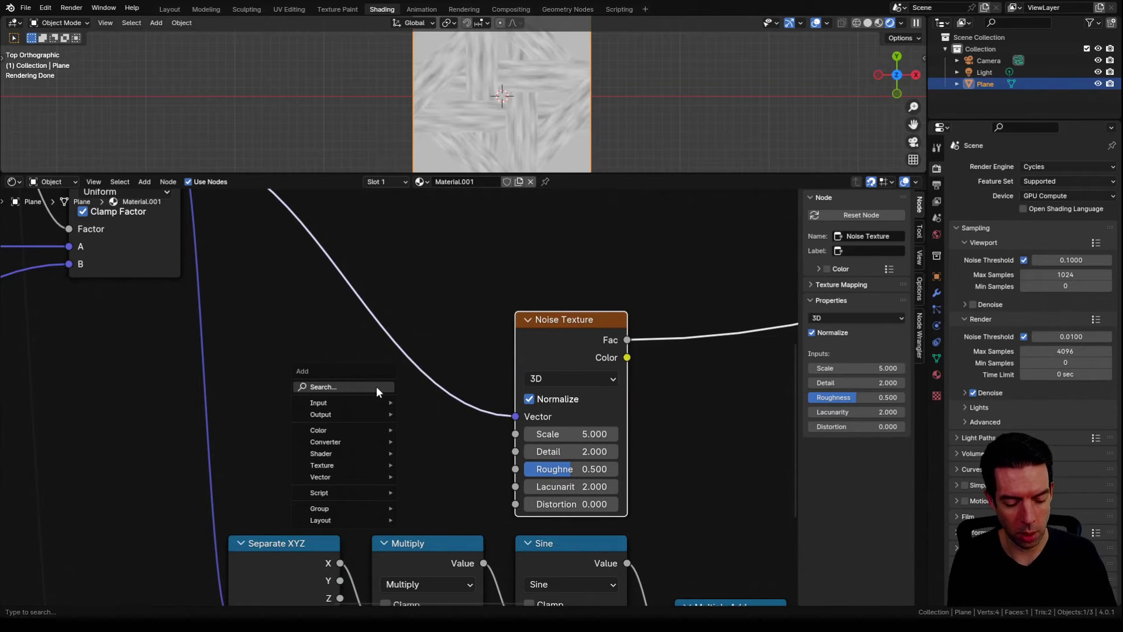
type("vector")
key("Return")
left_click(411, 384)
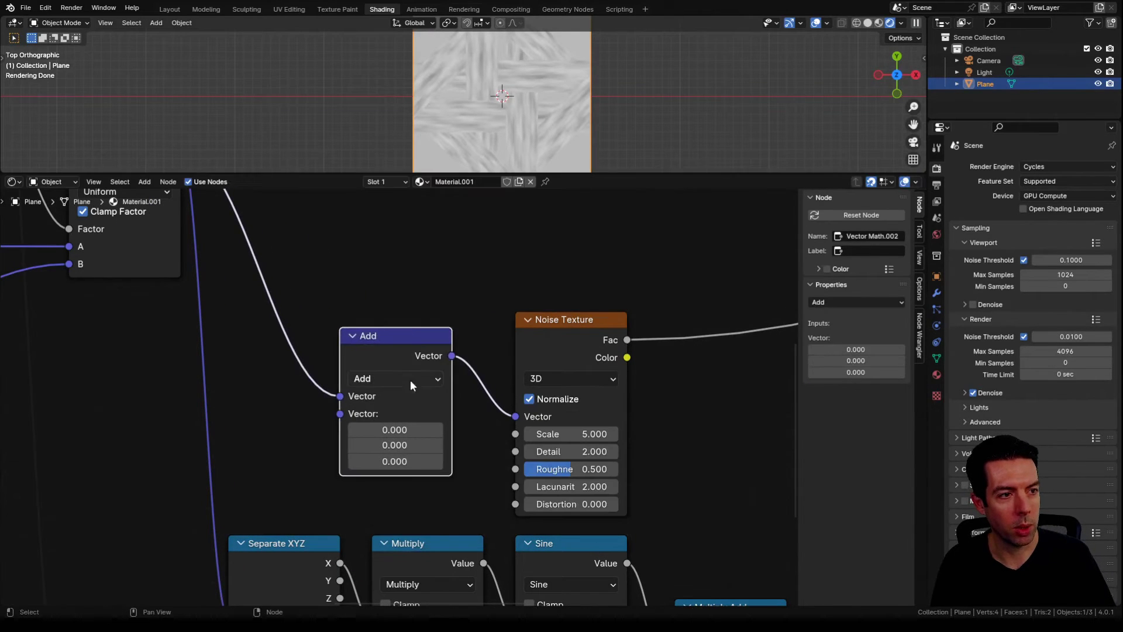
left_click(412, 380)
left_click(403, 170)
Set the vector Multiply node's factors to X 0.500 and Y 0.300.
scroll(445, 430, "left", 3, "ctrl")
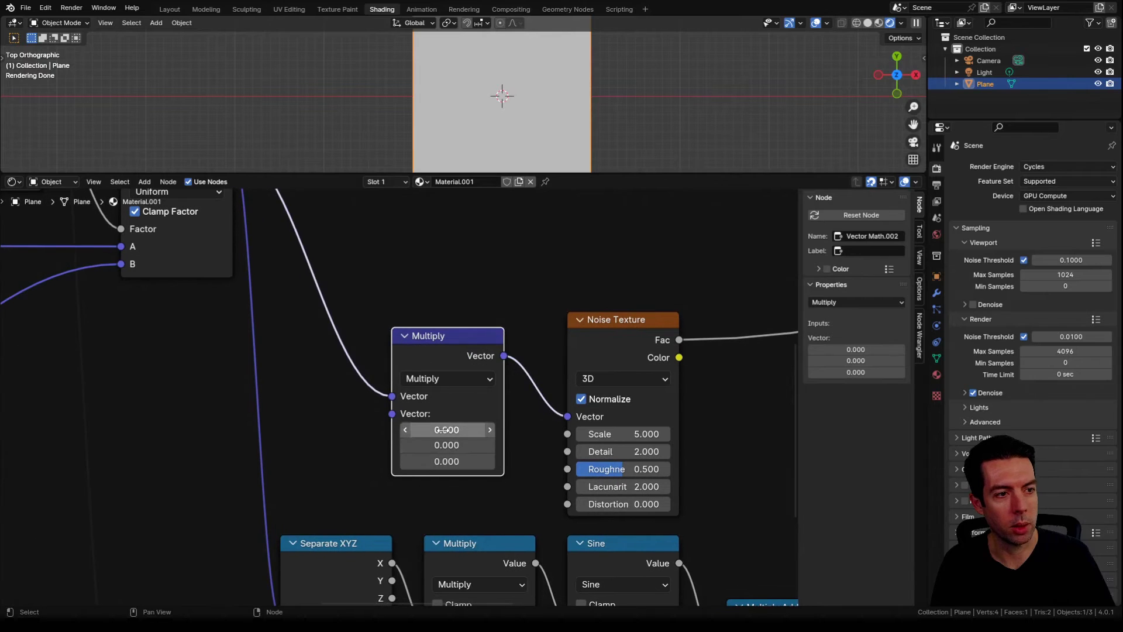
left_click(445, 430)
key("Return")
scroll(508, 423, "up", 2)
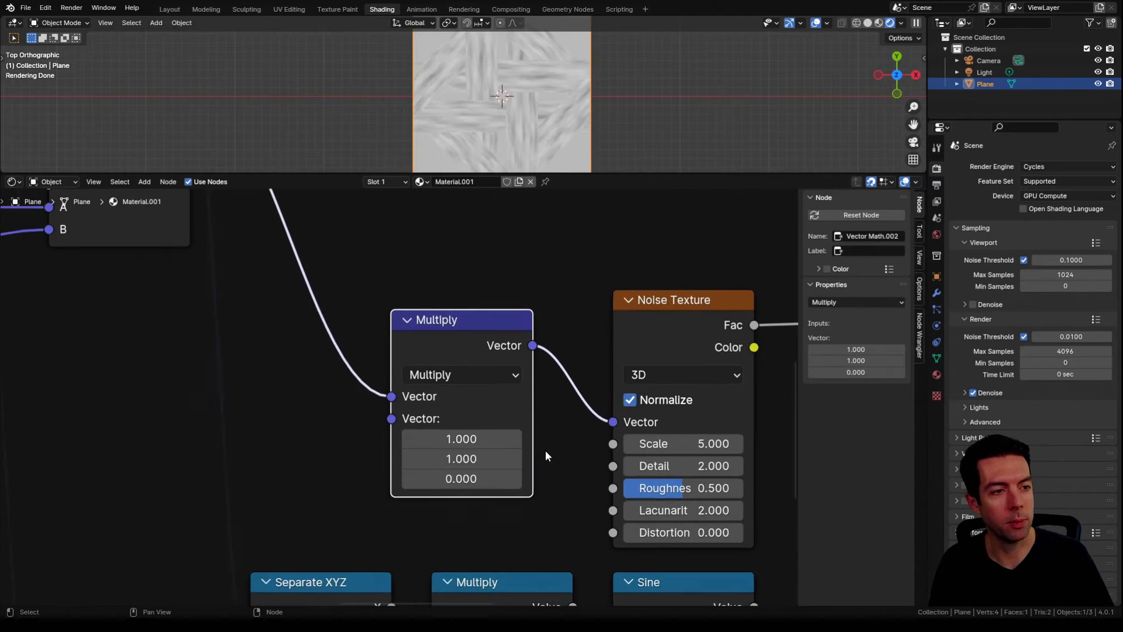
left_click_drag(462, 459, 382, 459)
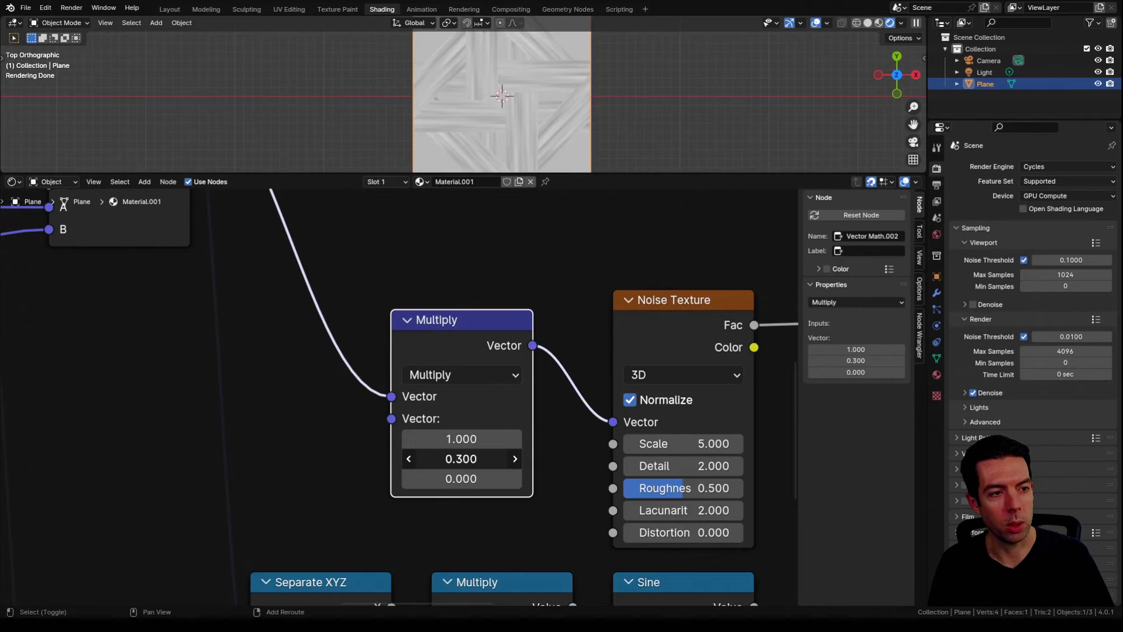
left_click_drag(477, 433, 440, 439)
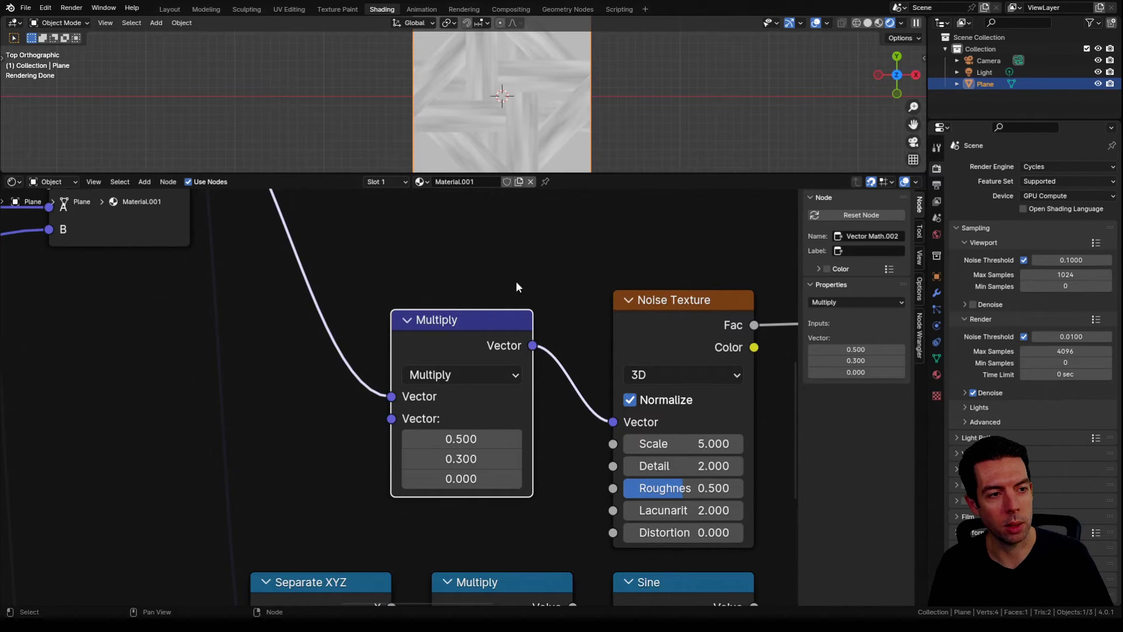
Add a second Multiply Add math node fed by the Noise Texture's Fac output, placed before the Bump node.
middle_click_drag(600, 218, 501, 307)
scroll(501, 307, "down", 3)
middle_click_drag(686, 377, 538, 345)
middle_click_drag(552, 393, 318, 282)
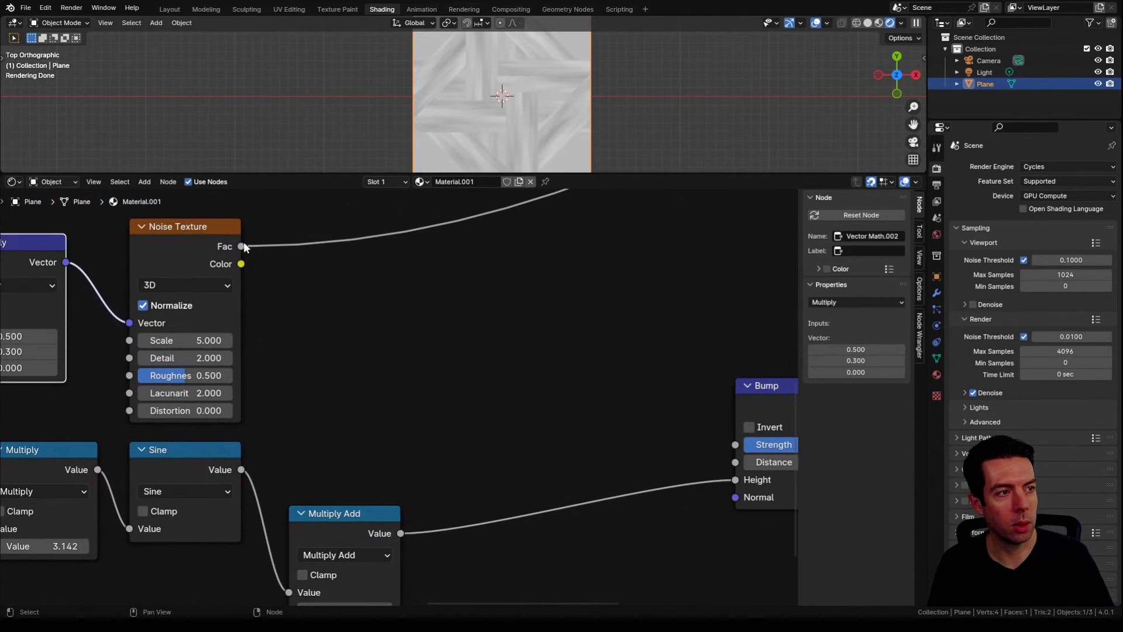
left_click_drag(241, 246, 507, 485)
type("multi")
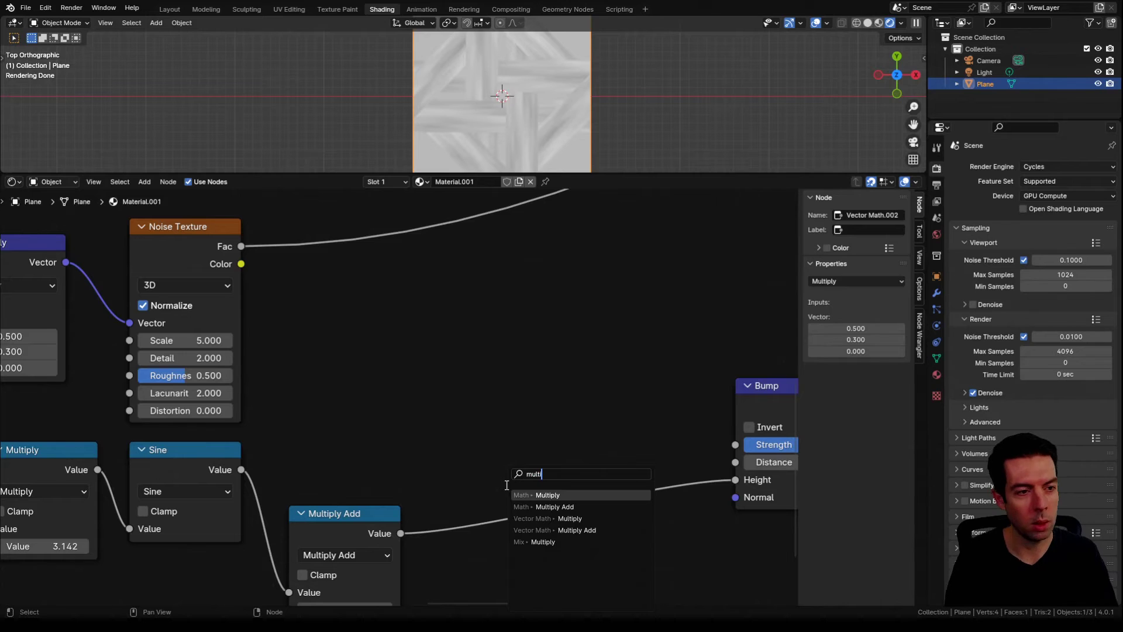
key("Down")
key("Return")
left_click(492, 452)
Wire the new Multiply Add between the first one and the Bump's Height through its Addend, and move it closer to the first.
middle_click_drag(348, 379, 261, 261)
scroll(307, 426, "up", 2)
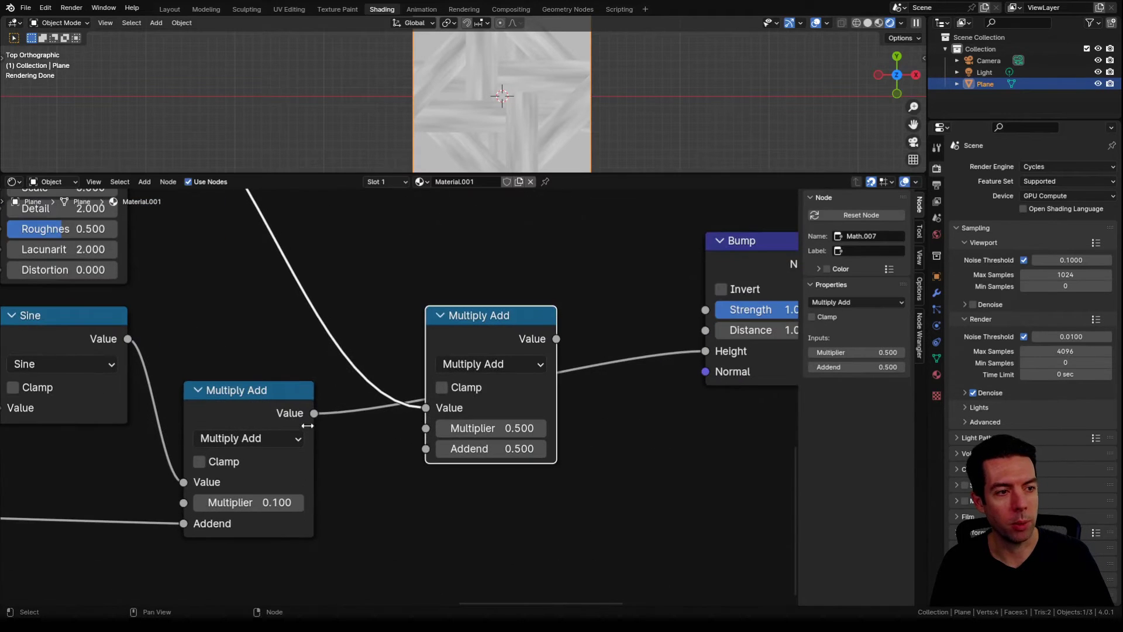
left_click_drag(312, 412, 425, 449)
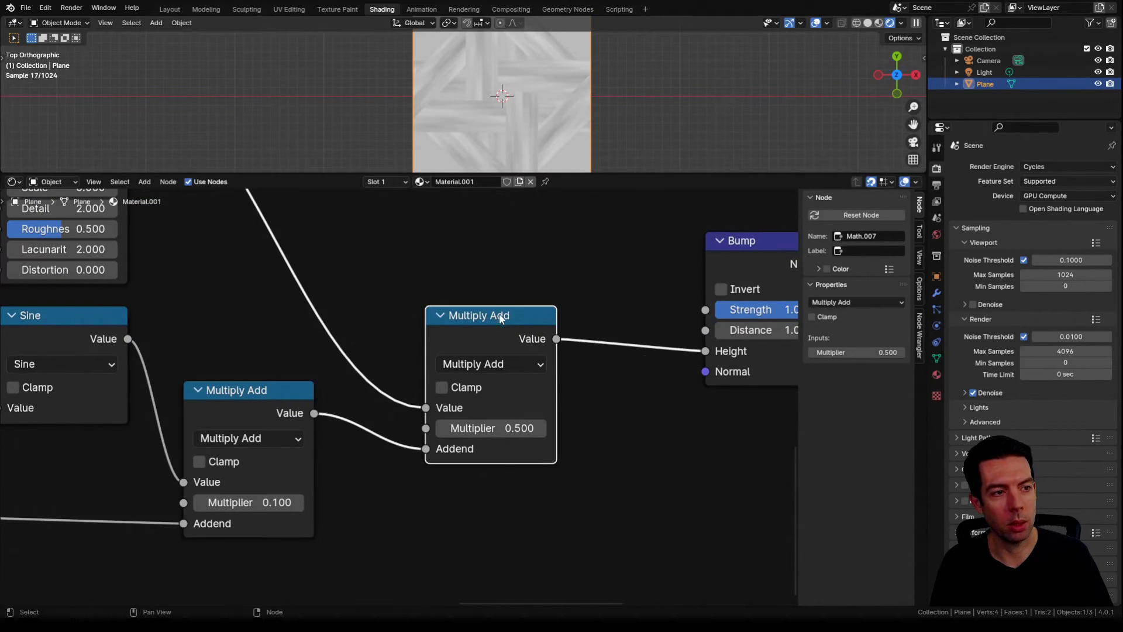
left_click_drag(500, 318, 409, 281)
Preview the Mix Shader output to show the full material on the plane again.
scroll(497, 310, "down", 1)
middle_click_drag(639, 319, 502, 422)
scroll(399, 455, "down", 2)
scroll(502, 423, "down", 2)
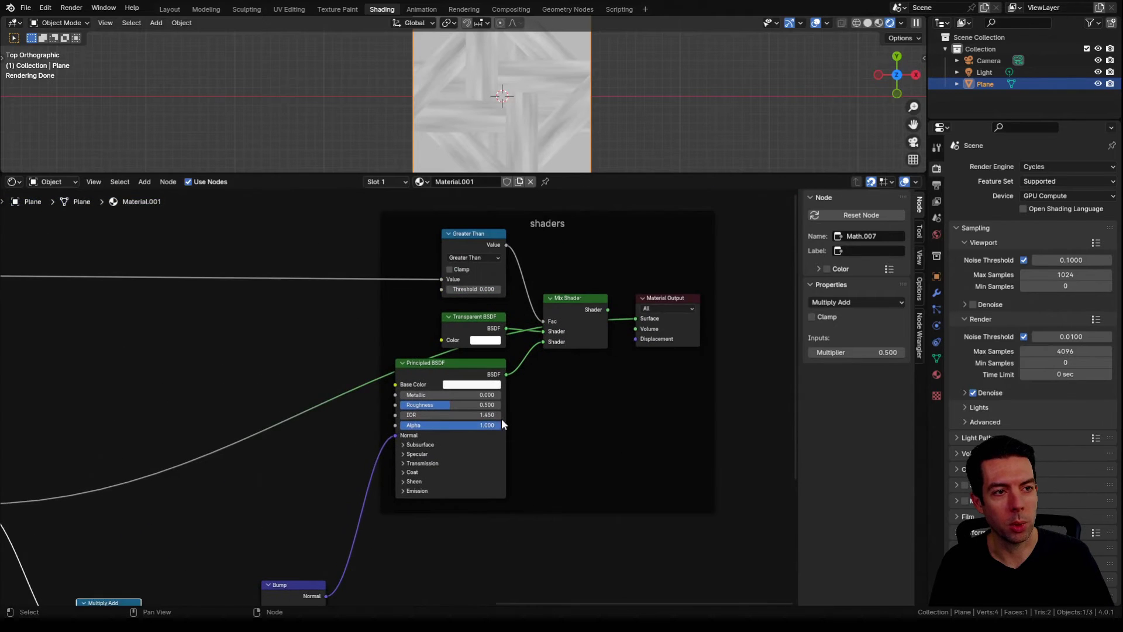
left_click(589, 299)
Set the Multiplier of the noise-driven Multiply Add node to 0.060.
middle_click_drag(246, 466, 453, 303)
scroll(530, 488, "up", 4)
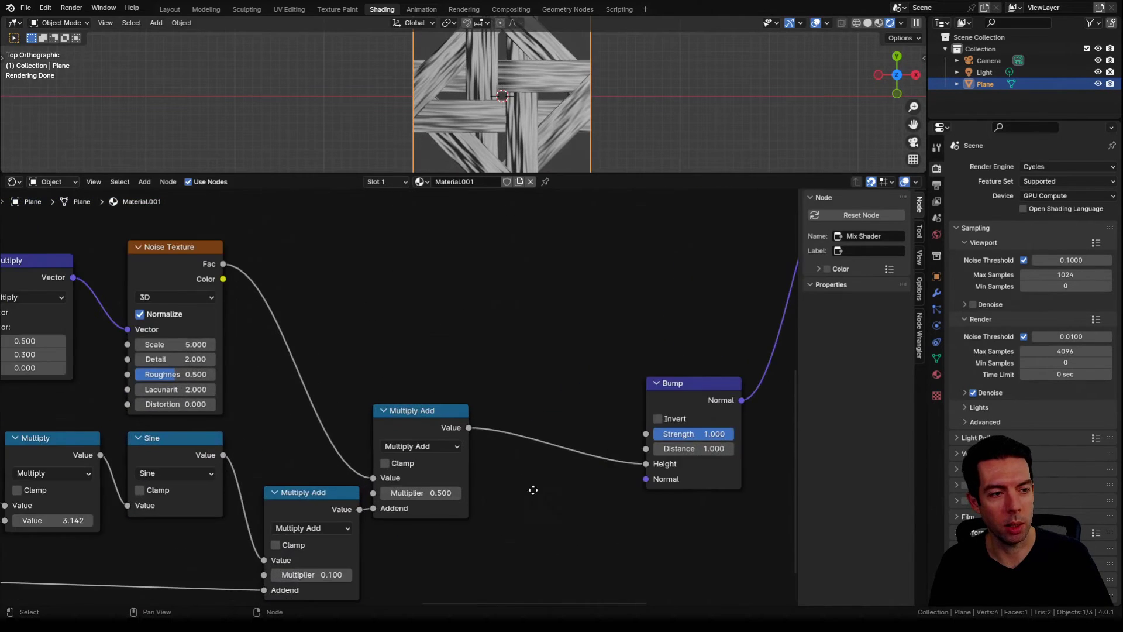
left_click_drag(544, 475, 433, 476)
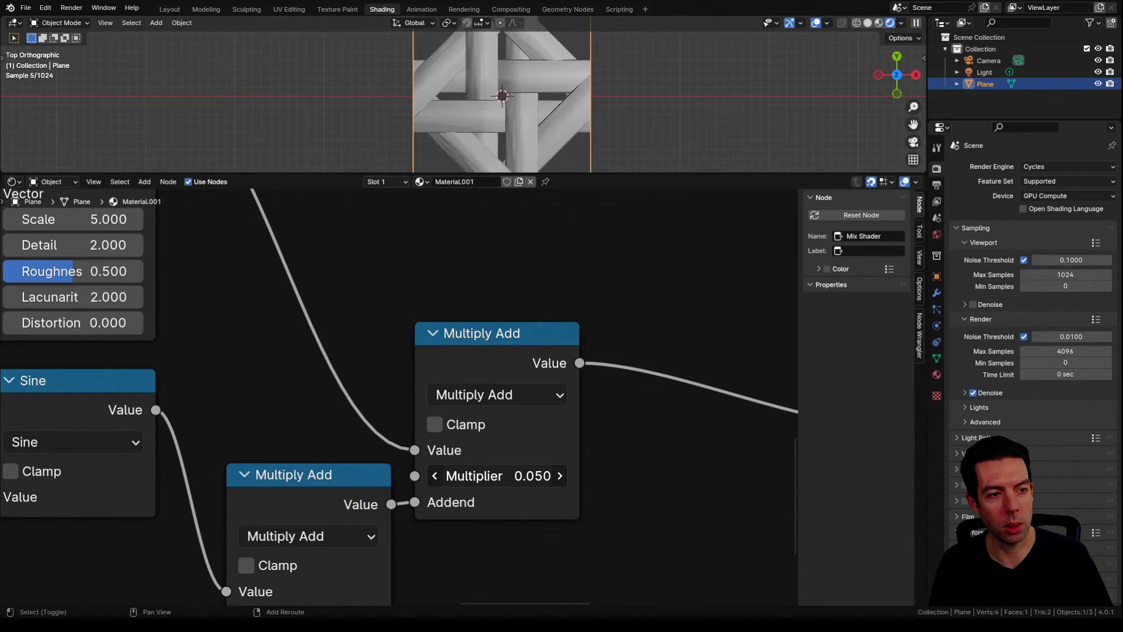
scroll(502, 164, "up", 1)
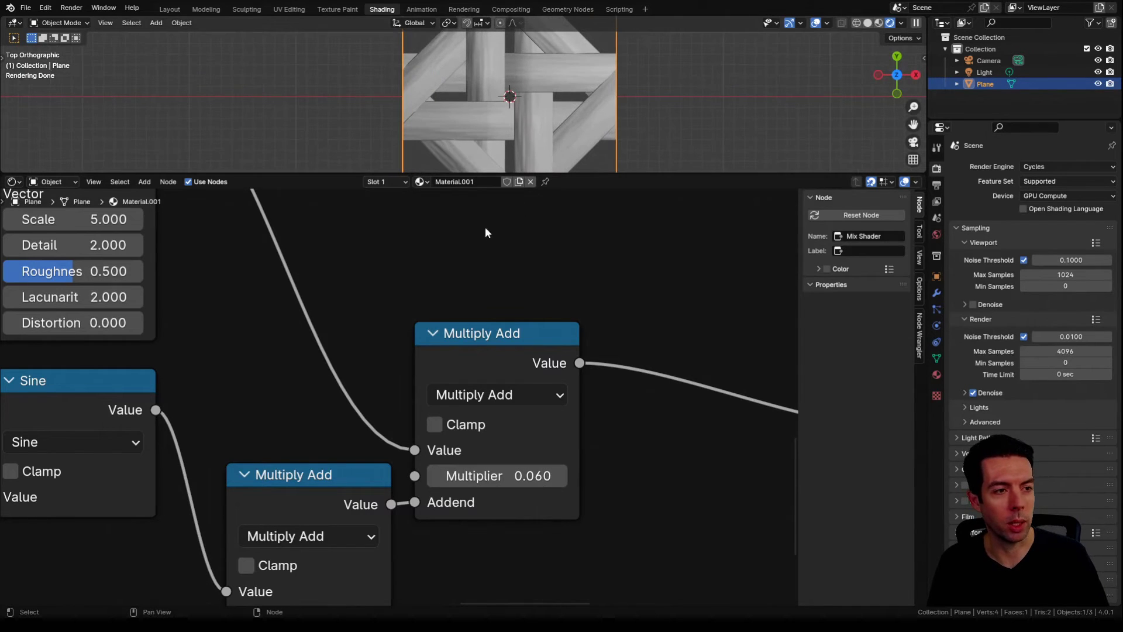
Move the Scale node after Texture Coordinate farther from it, set its Scale to 10, and inspect the tiled weave.
scroll(485, 233, "down", 5)
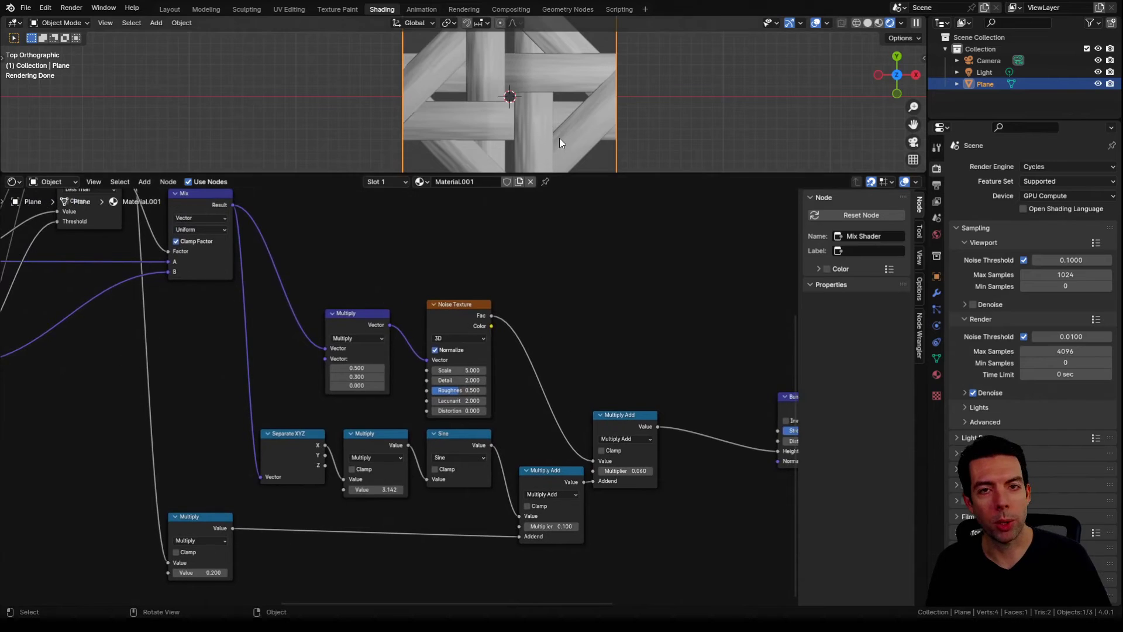
scroll(559, 138, "down", 1)
middle_click_drag(590, 294, 617, 299)
scroll(482, 336, "down", 3)
middle_click_drag(180, 368, 590, 360)
scroll(357, 356, "up", 4)
middle_click_drag(357, 356, 559, 354)
scroll(395, 344, "up", 4)
middle_click_drag(396, 343, 484, 385)
left_click_drag(464, 320, 562, 319)
middle_click_drag(608, 377, 532, 381)
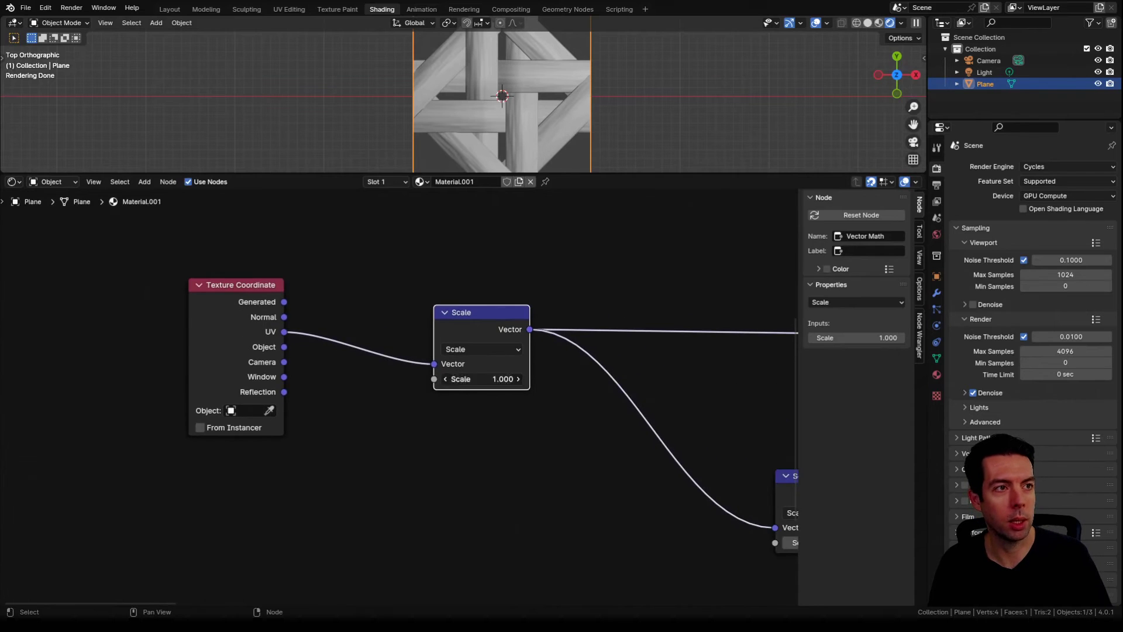
key("Return")
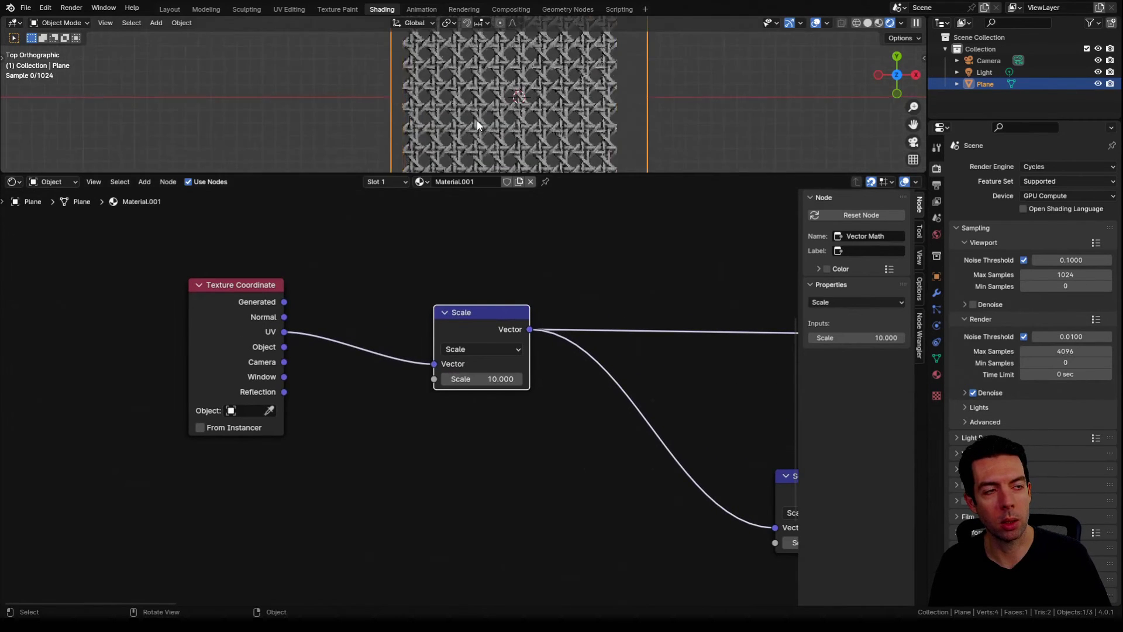
scroll(476, 111, "up", 5)
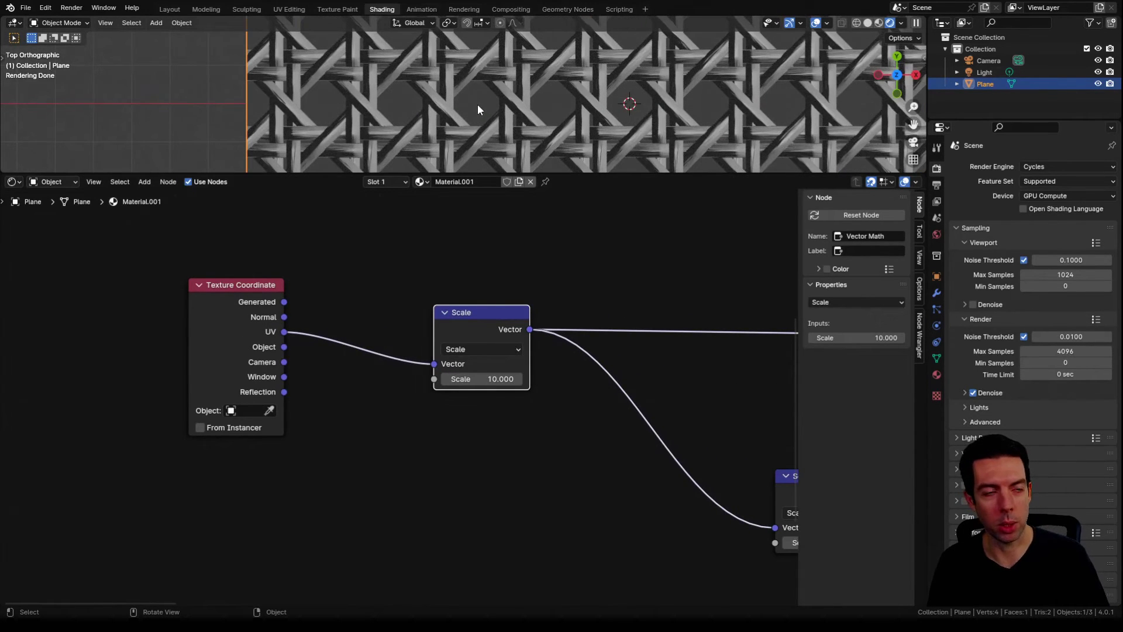
Add a Value node below the Texture Coordinate node and set it to 10.
middle_click_drag(312, 403, 458, 369)
scroll(403, 395, "up", 2)
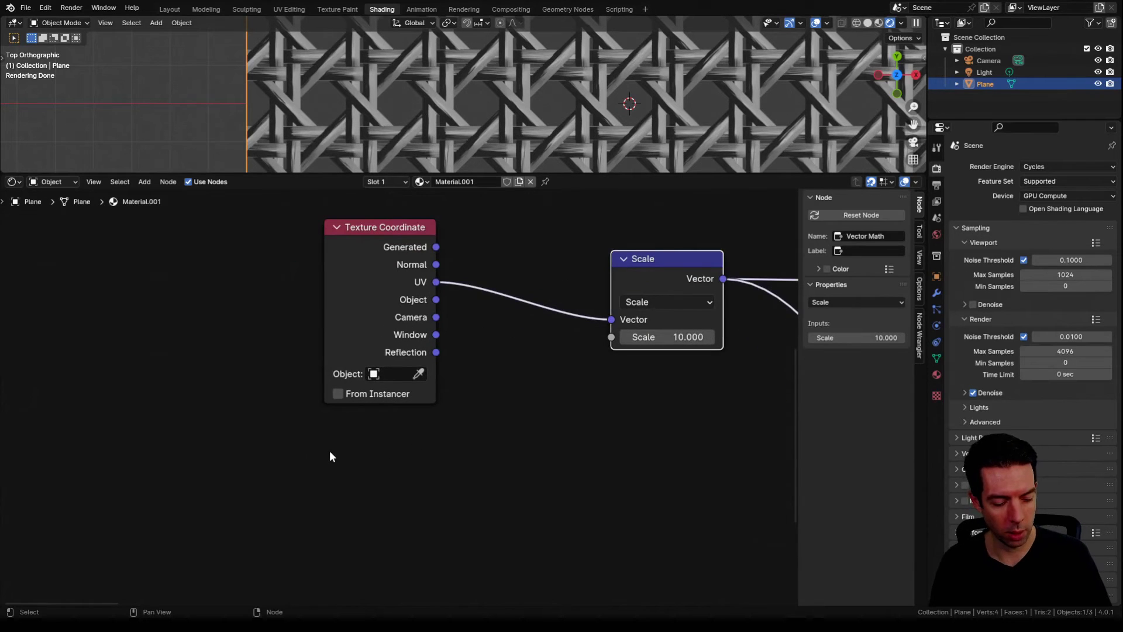
left_click(328, 451)
key("shift+a")
type("val")
key("Return")
left_click(327, 435)
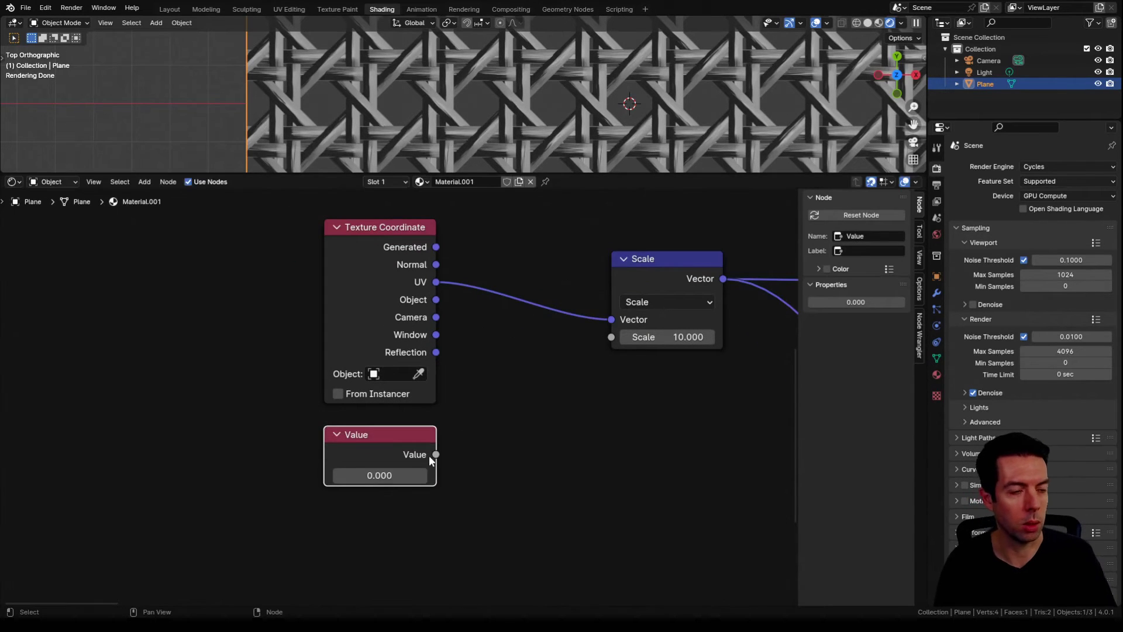
left_click(400, 471)
key("Return")
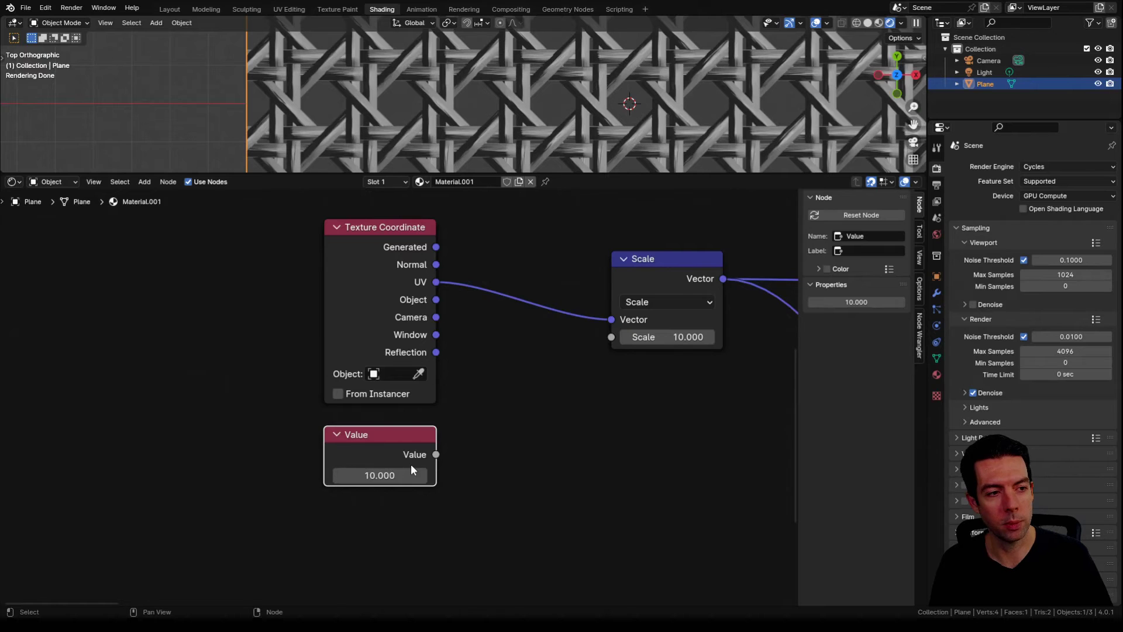
Set the Value node to 1 and connect it to the Scale input of the first Scale node.
left_click(337, 478)
type("1")
key("Return")
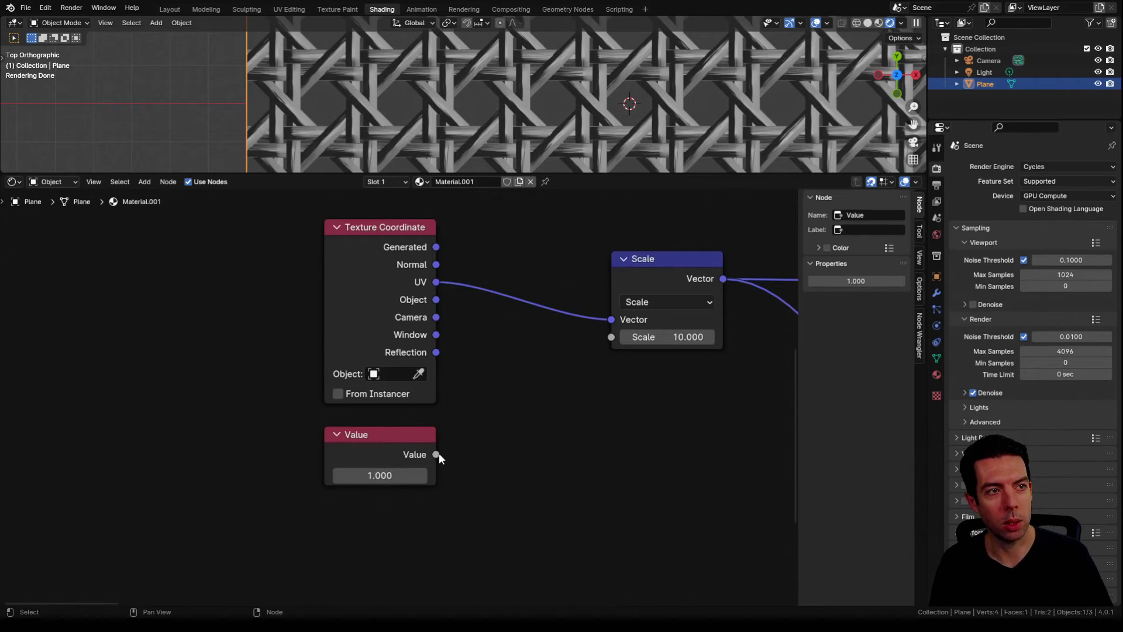
left_click_drag(436, 455, 612, 337)
scroll(645, 71, "down", 5)
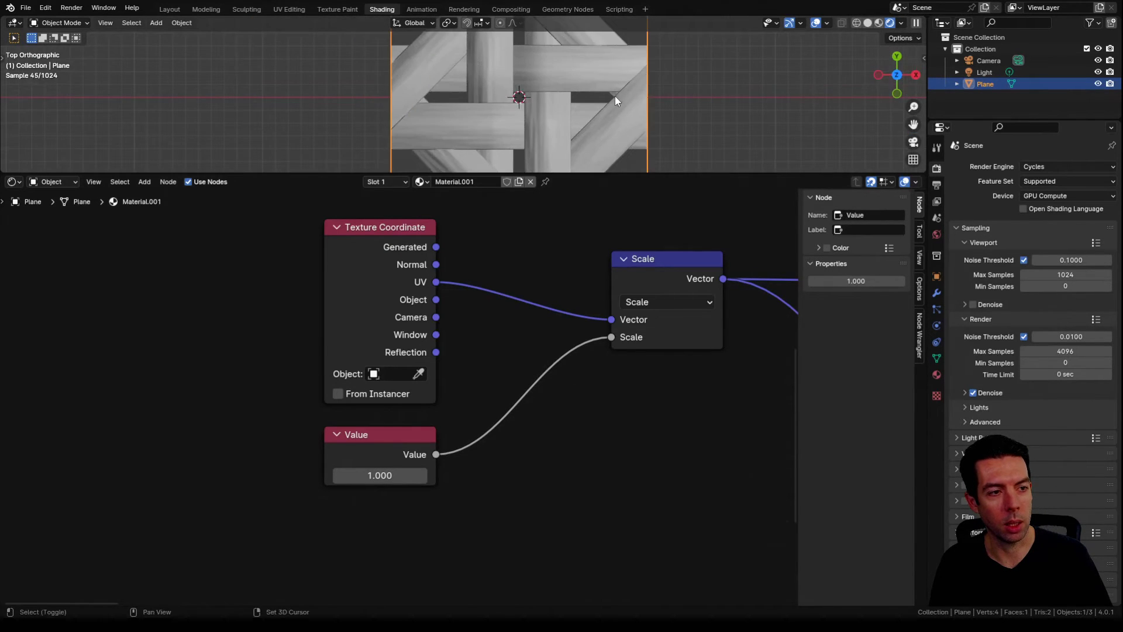
middle_click_drag(616, 97, 638, 82, "shift")
Add a Divide math node with the Value node's output feeding its second input.
scroll(643, 374, "down", 7)
middle_click_drag(644, 374, 564, 356)
scroll(403, 404, "up", 6)
left_click_drag(468, 398, 605, 471)
type("div")
key("Return")
left_click(598, 391)
Move the Divide node between the noise-driven Multiply Add node and the Bump node.
scroll(638, 433, "down", 6)
middle_click_drag(642, 427, 264, 366)
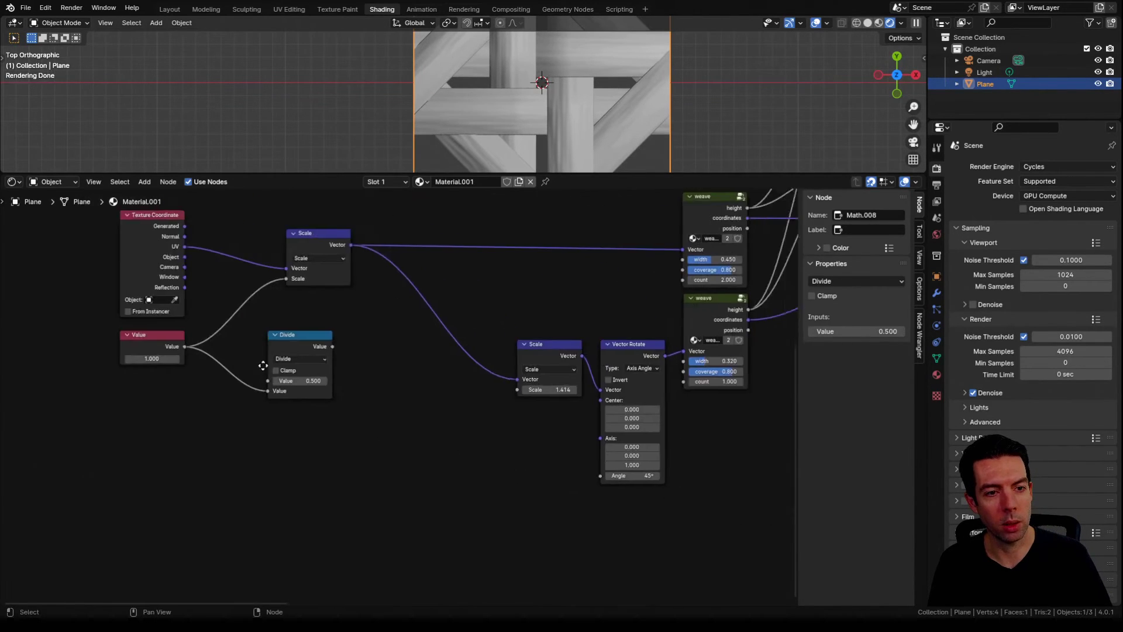
key("g")
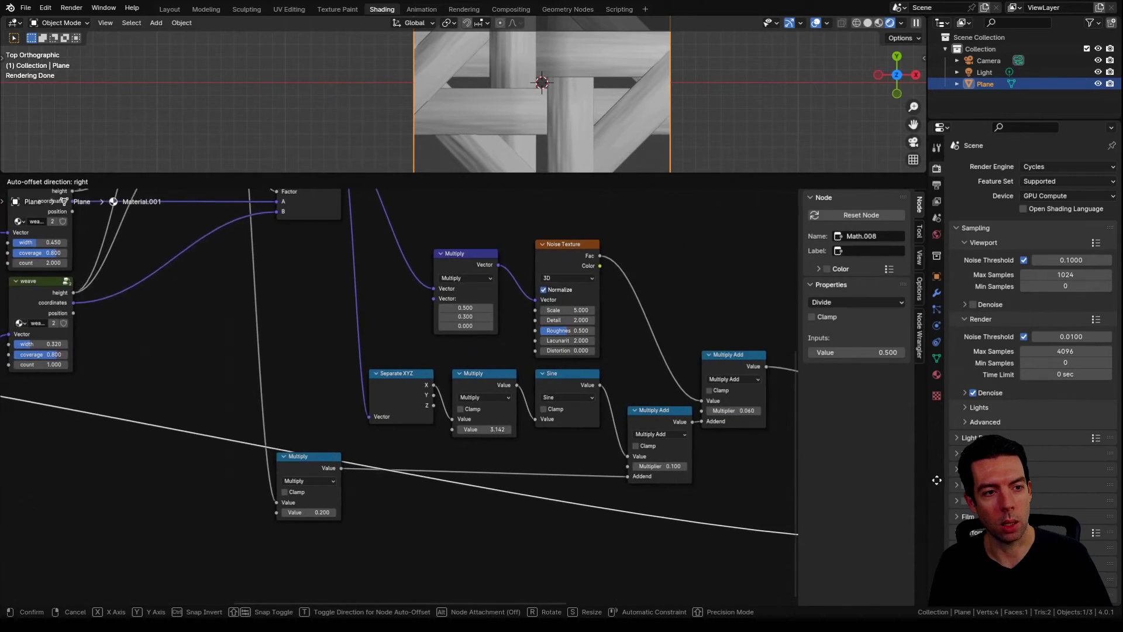
left_click_drag(937, 480, 588, 399)
scroll(588, 398, "up", 3)
middle_click_drag(588, 398, 582, 421)
left_click_drag(581, 422, 570, 422)
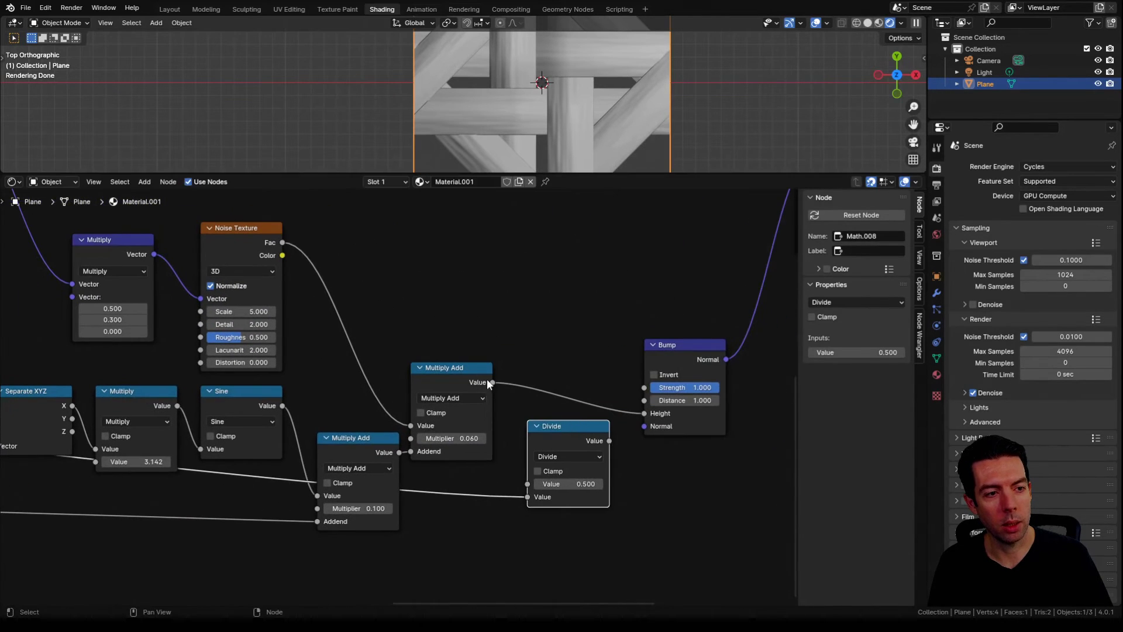
Connect the noise-driven Multiply Add output to Divide's first input, and Divide's output to the Bump's Height.
left_click_drag(491, 381, 528, 484)
left_click_drag(610, 440, 649, 413)
scroll(594, 333, "down", 5)
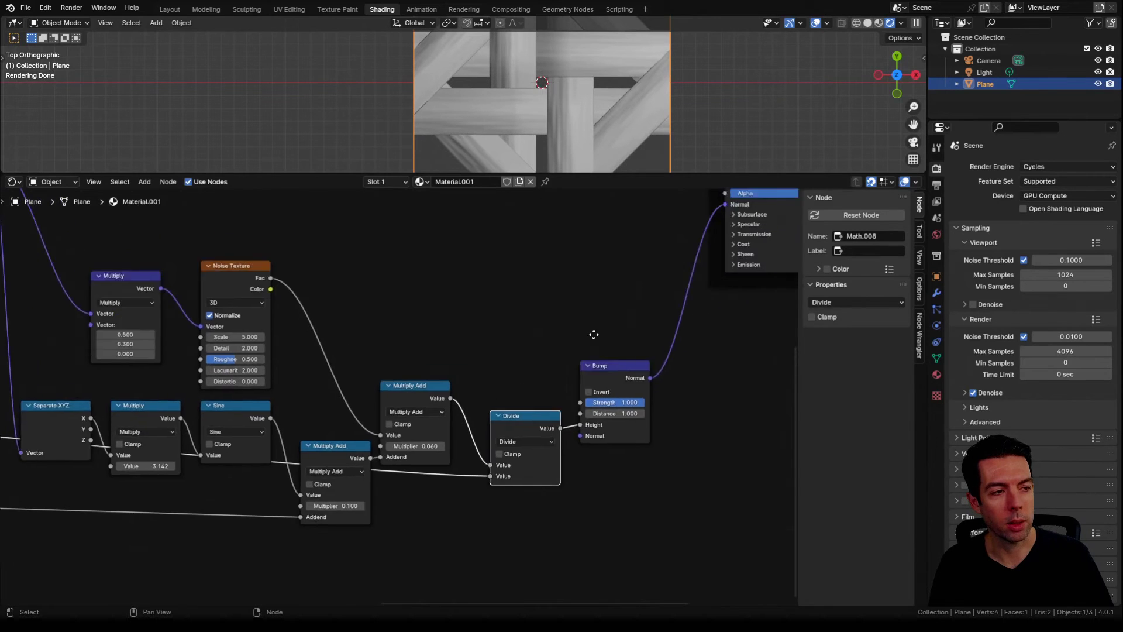
Set the Value node to 10 and inspect the scaled weave bump on the plane.
middle_click_drag(481, 350, 784, 394)
scroll(421, 394, "up", 2)
scroll(491, 359, "up", 4)
middle_click_drag(228, 398, 564, 398)
scroll(406, 395, "up", 3)
left_click(412, 452)
type("10")
key("Return")
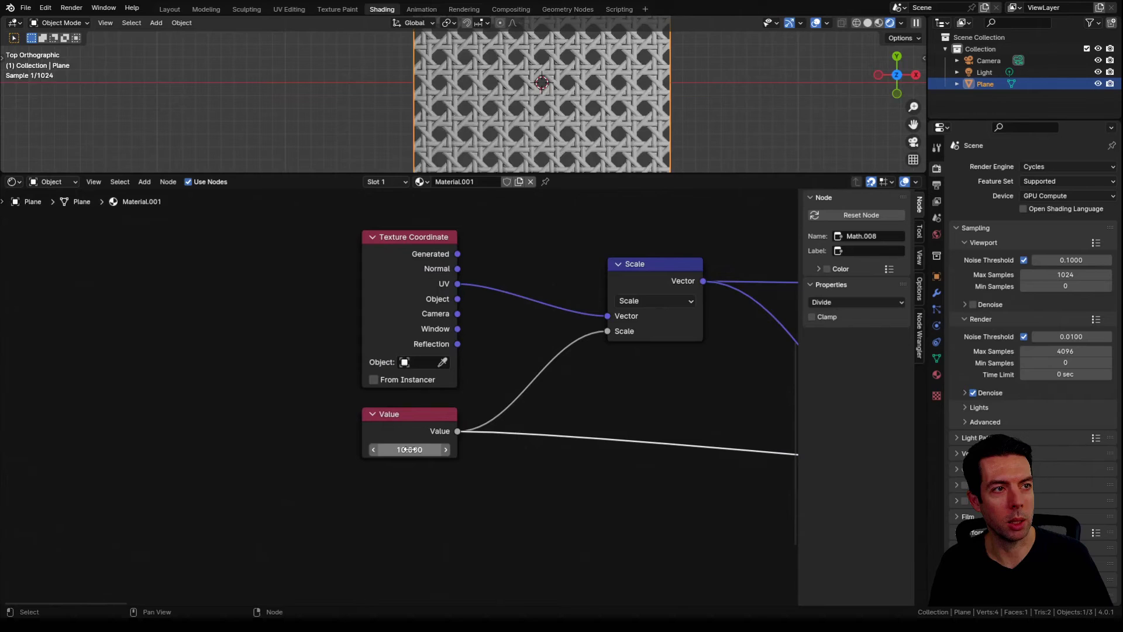
scroll(472, 94, "up", 4)
scroll(473, 95, "up", 4)
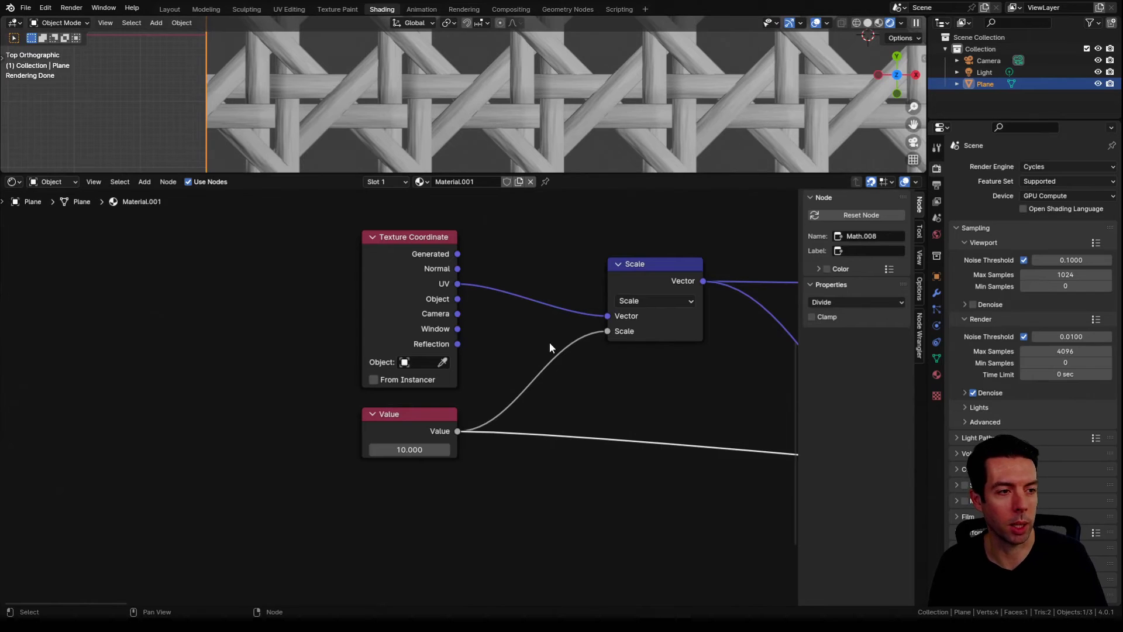
scroll(538, 91, "down", 5)
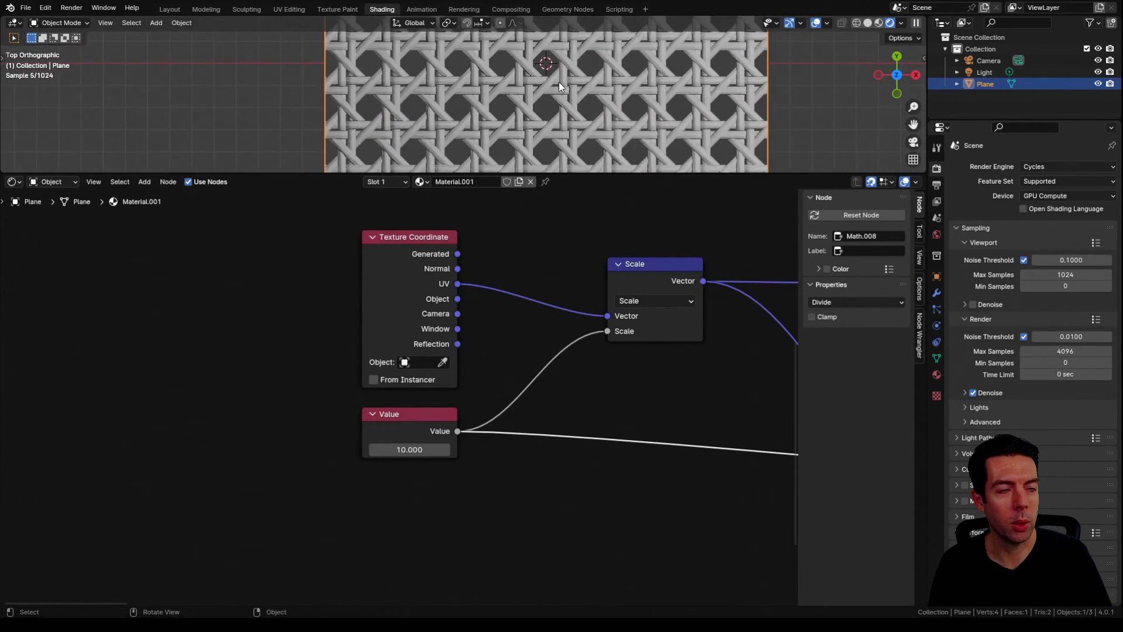
Add a Float Mix node below the vector Mix, with the first weave group's position output feeding its A input.
middle_click_drag(716, 346, 413, 341)
scroll(483, 339, "up", 3)
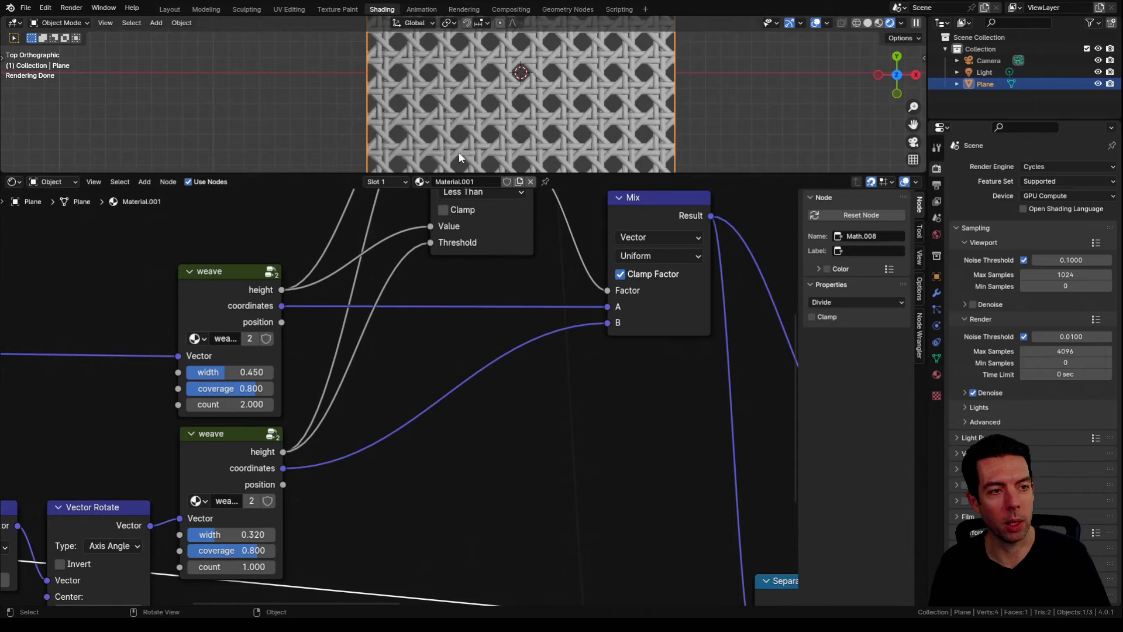
left_click_drag(283, 322, 587, 376)
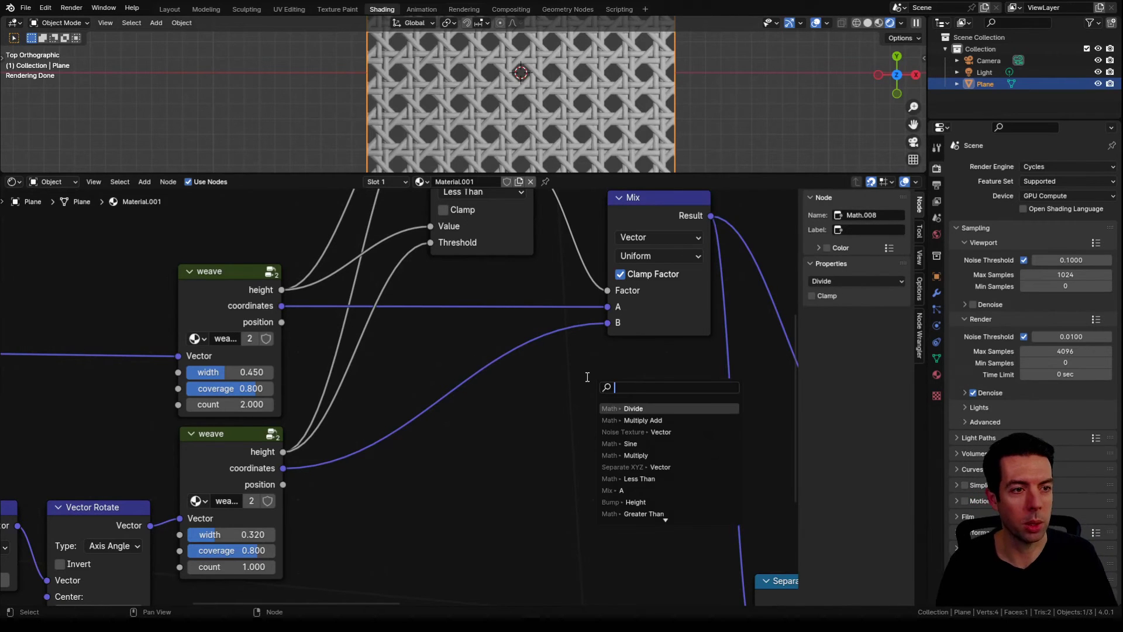
type("mix")
key("Return")
left_click(598, 363)
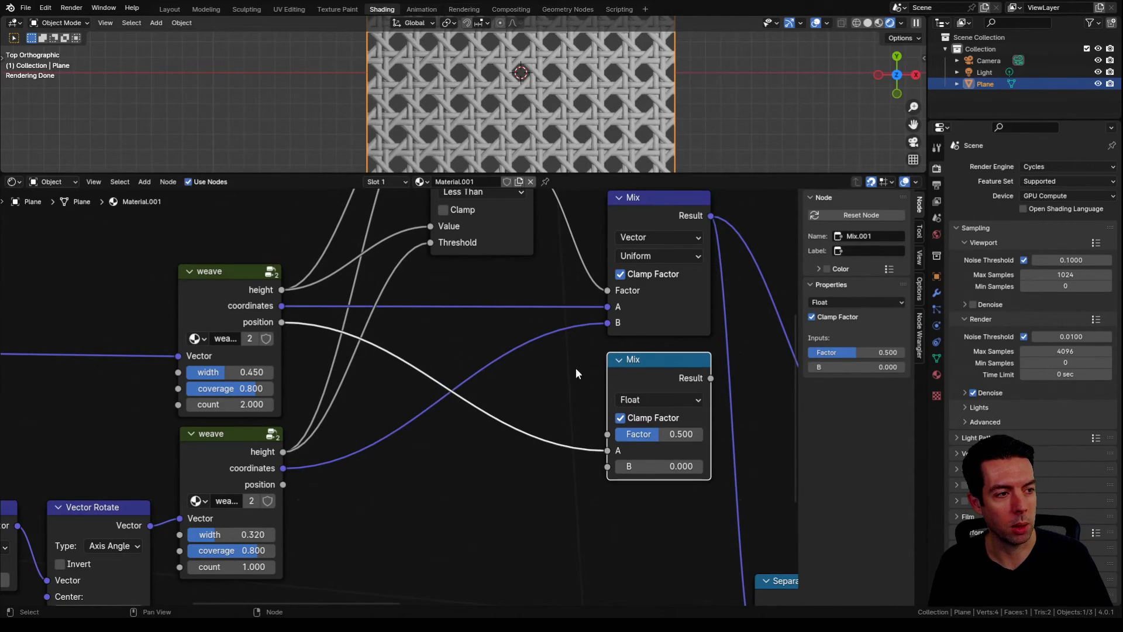
Connect the second weave's position to the Float Mix's B and the Less Than output to its Factor, then preview the result.
middle_click_drag(576, 368, 482, 335)
left_click_drag(200, 448, 527, 435)
middle_click_drag(465, 314, 484, 416)
scroll(482, 415, "down", 1)
left_click_drag(466, 252, 533, 494)
middle_click_drag(614, 427, 489, 429)
left_click(490, 429, "ctrl+shift")
Insert a White Noise Texture node on the Float Mix's result link, above the vector Multiply node.
middle_click_drag(611, 360, 429, 334)
scroll(428, 334, "up", 2)
scroll(385, 358, "up", 1)
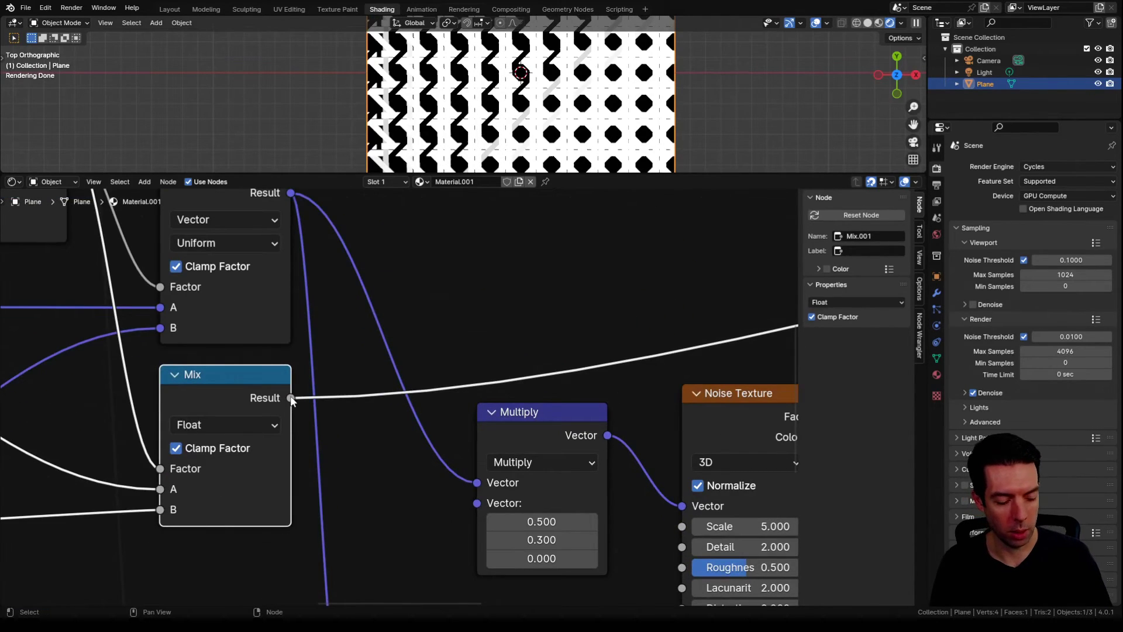
key("shift+a")
type("whi")
key("Return")
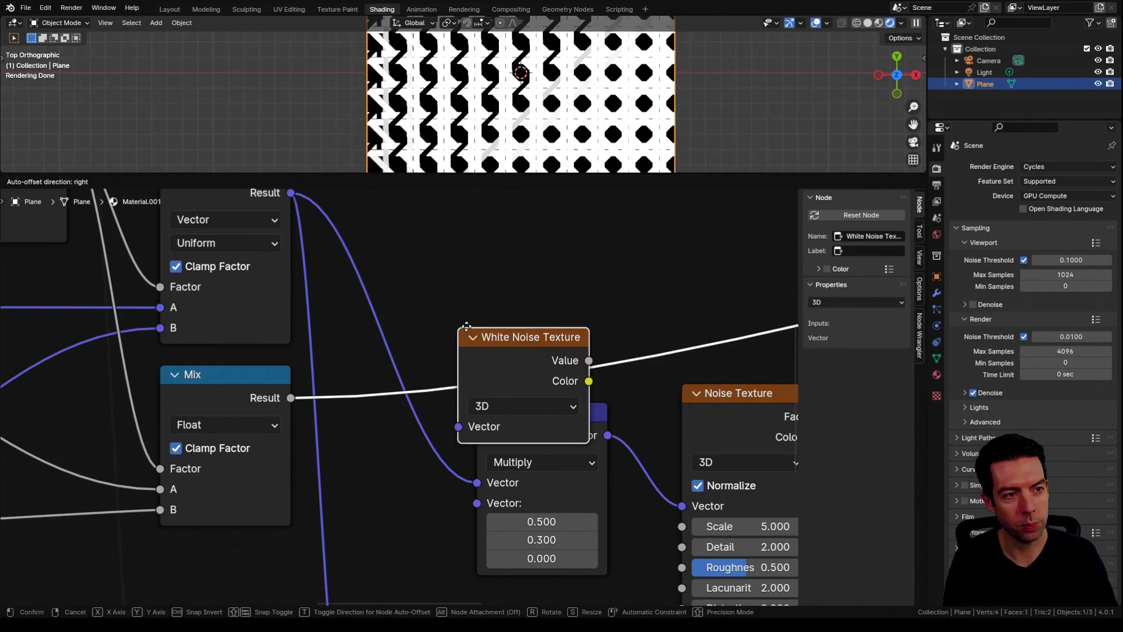
left_click(486, 271)
middle_click_drag(644, 303, 450, 319)
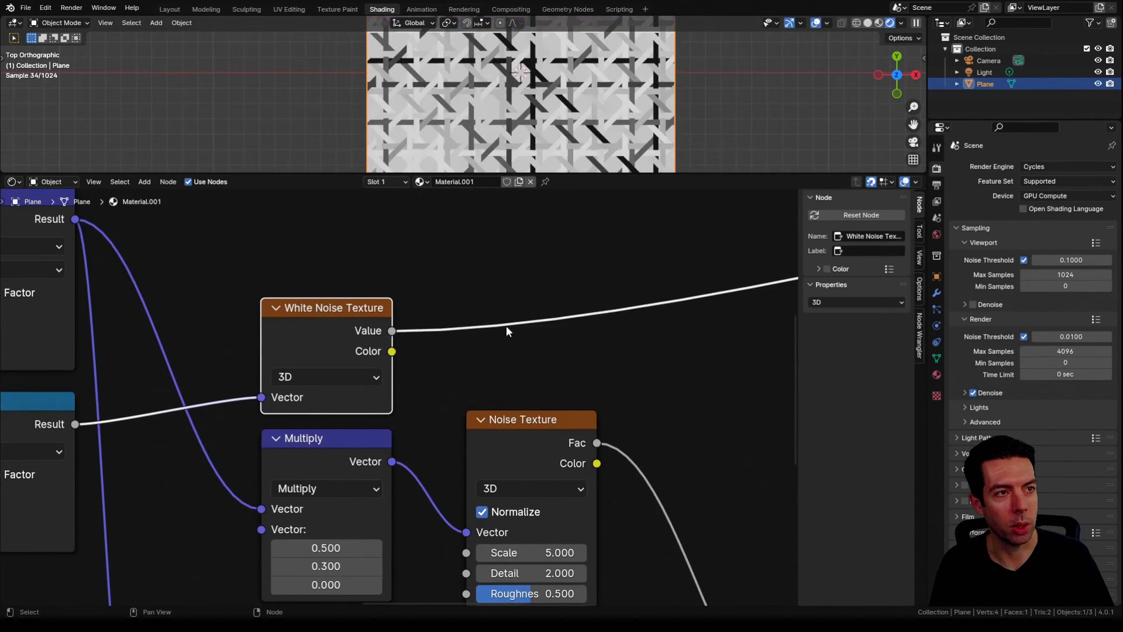
Add a Color Mix node after the White Noise Texture and drive its Factor with the noise Value.
scroll(506, 326, "down", 3)
middle_click_drag(444, 343, 831, 295)
scroll(374, 403, "up", 3)
scroll(307, 395, "up", 3)
middle_click_drag(298, 394, 374, 394)
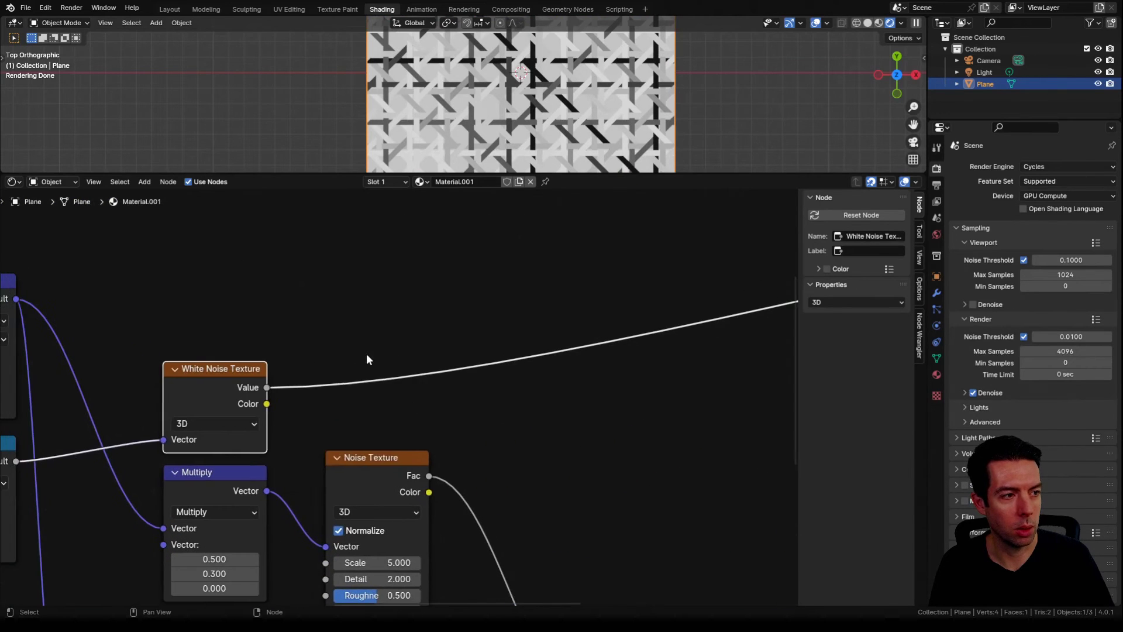
key("shift+a")
type("mix")
key("Down")
key("Return")
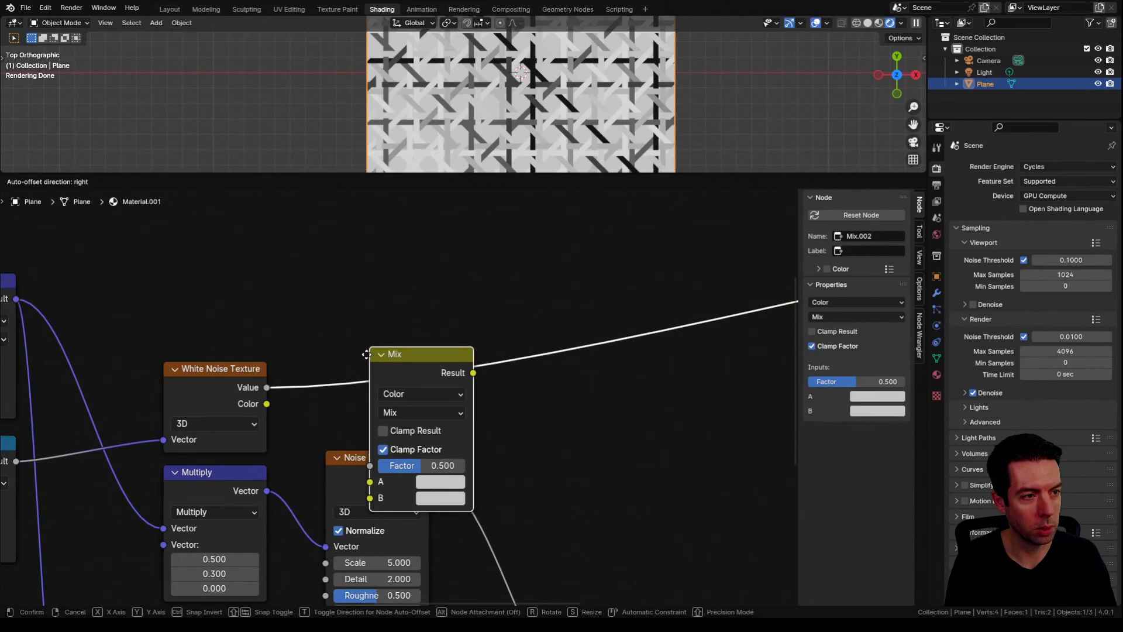
left_click(344, 279)
scroll(375, 285, "up", 1)
middle_click_drag(417, 285, 362, 268)
left_click_drag(363, 268, 346, 268)
left_click_drag(265, 411, 265, 392)
Connect the Color Mix result to the shader's base color and switch the preview back to the Mix Shader.
scroll(403, 383, "down", 7)
middle_click_drag(784, 296, 440, 361)
left_click_drag(61, 386, 517, 377)
left_click(718, 279)
scroll(395, 372, "up", 5, "ctrl")
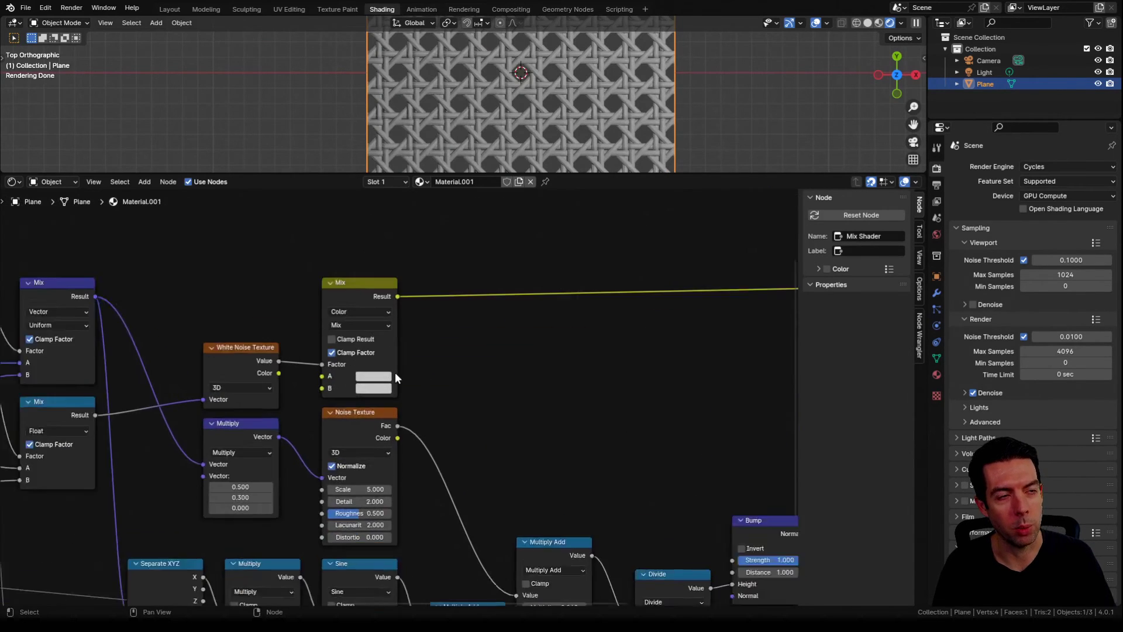
Set color A of the Color Mix node to a light orange-brown.
scroll(459, 315, "up", 4)
left_click(418, 390)
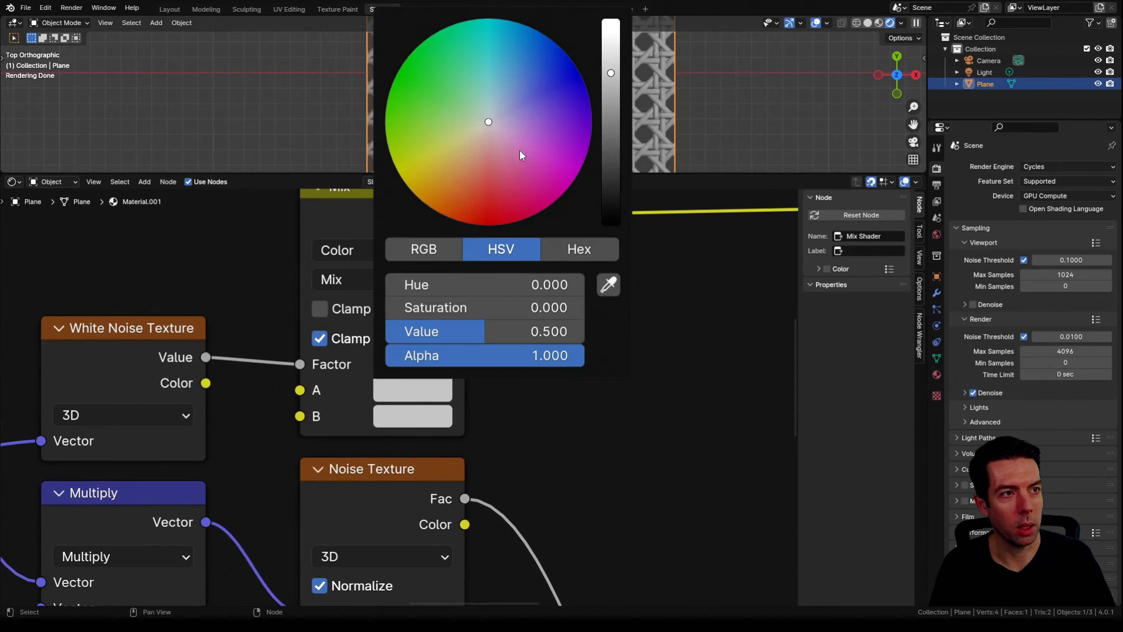
left_click_drag(490, 121, 471, 171)
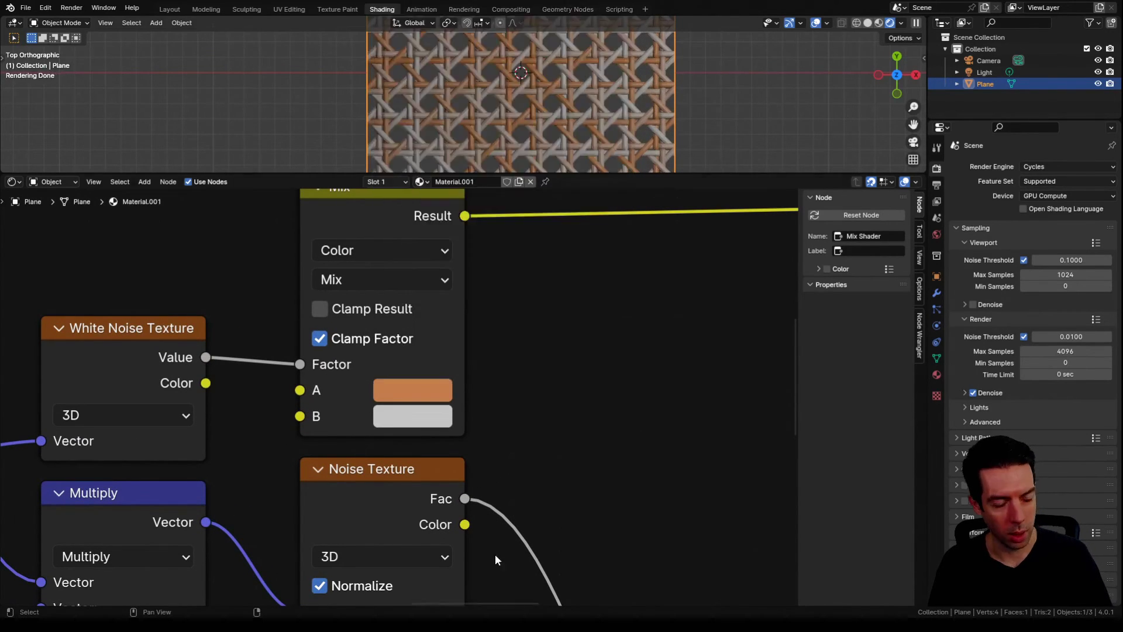
Copy color A into color B and turn it into a darker red-brown with hue 0.025, saturation 0.894 and value 0.245.
key("ctrl+c")
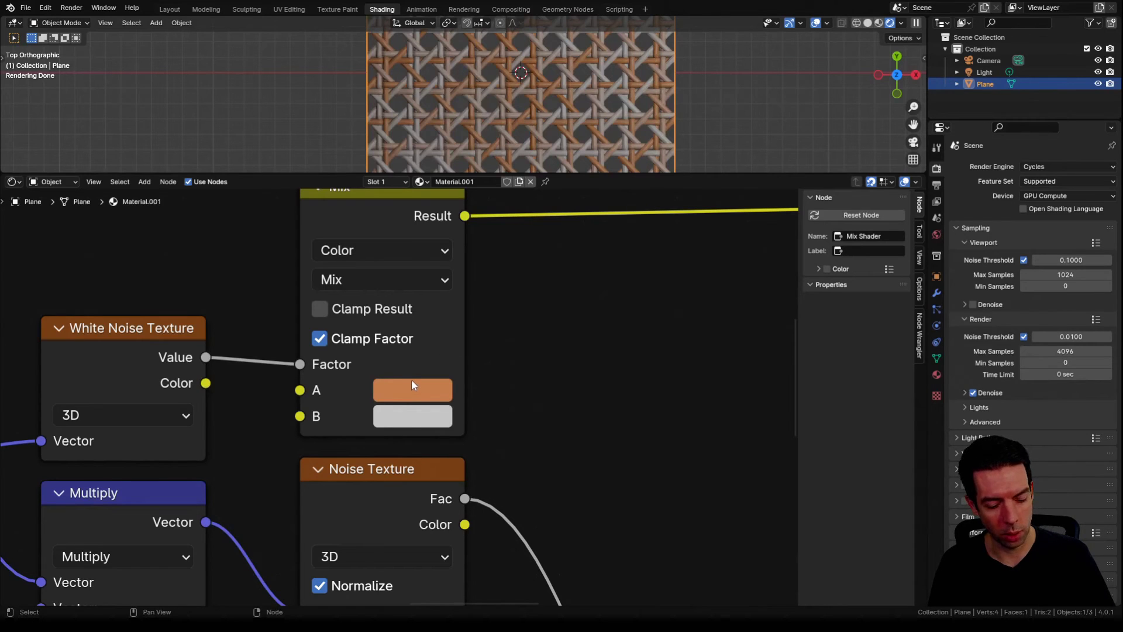
key("ctrl+v")
left_click(410, 416)
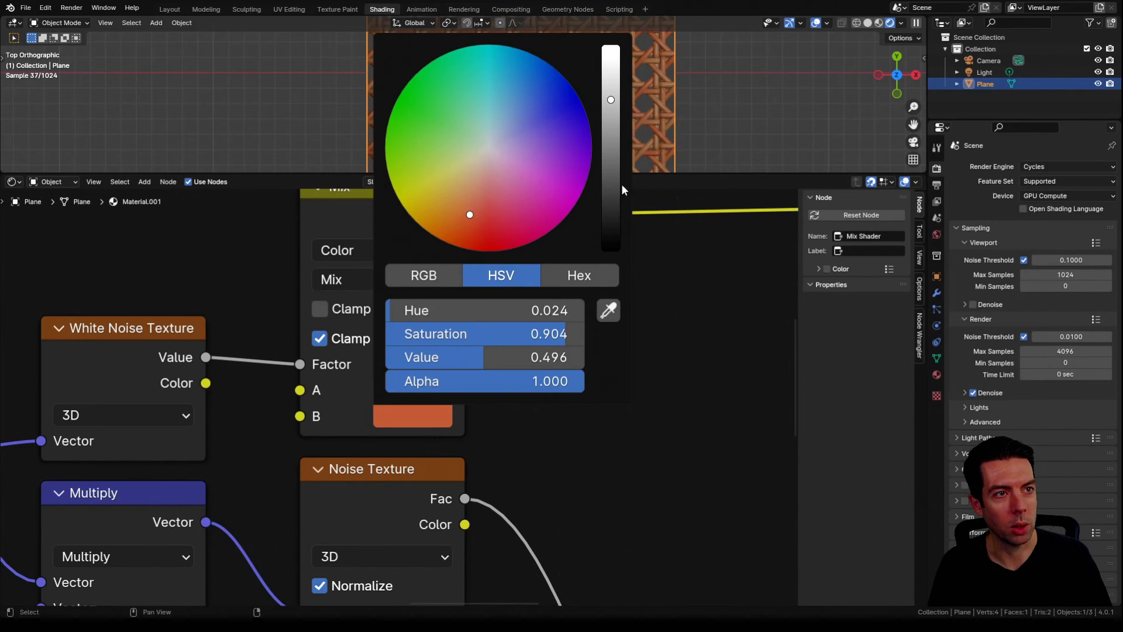
left_click_drag(611, 106, 611, 138)
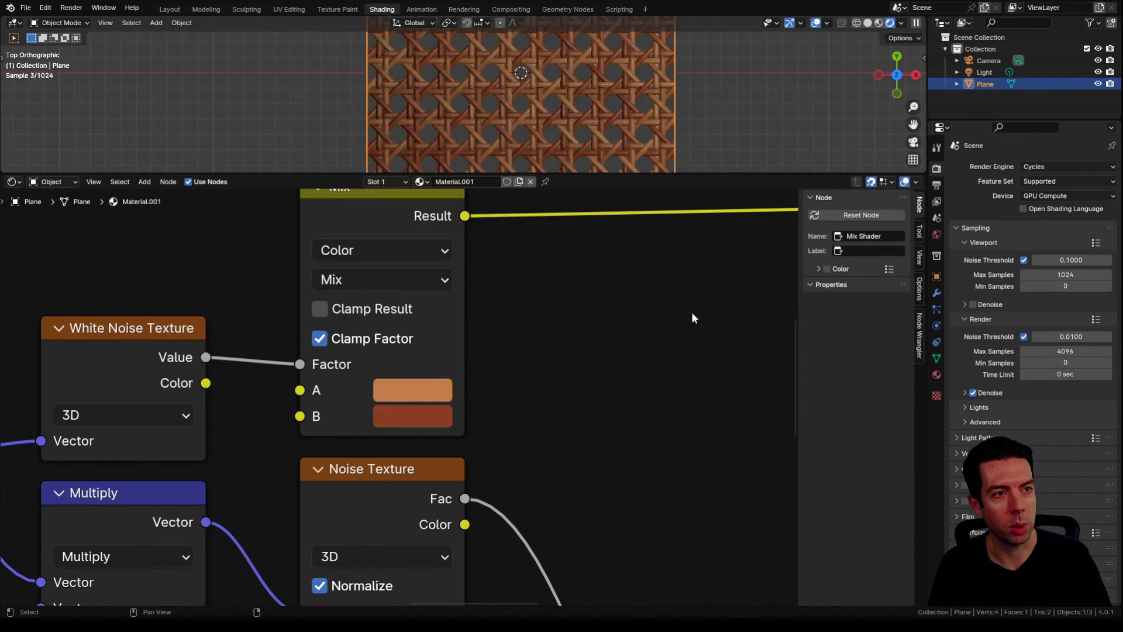
Duplicate the Color Mix node onto its own output link and darken the copy's B color to deep brown.
scroll(499, 371, "down", 3)
middle_click_drag(499, 371, 329, 366)
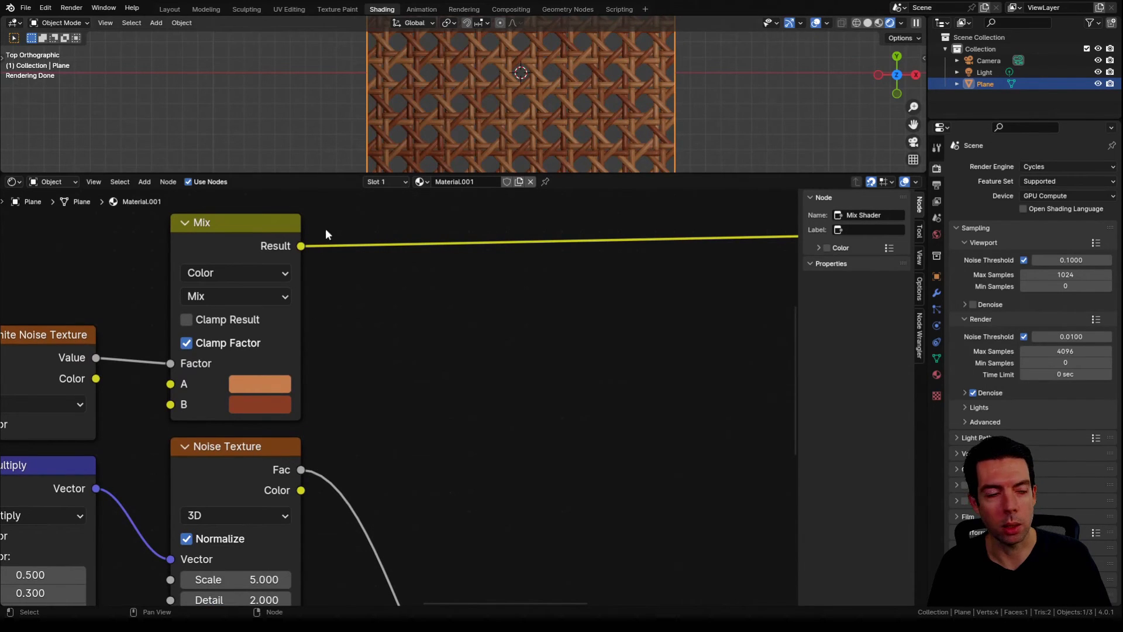
key("shift+d")
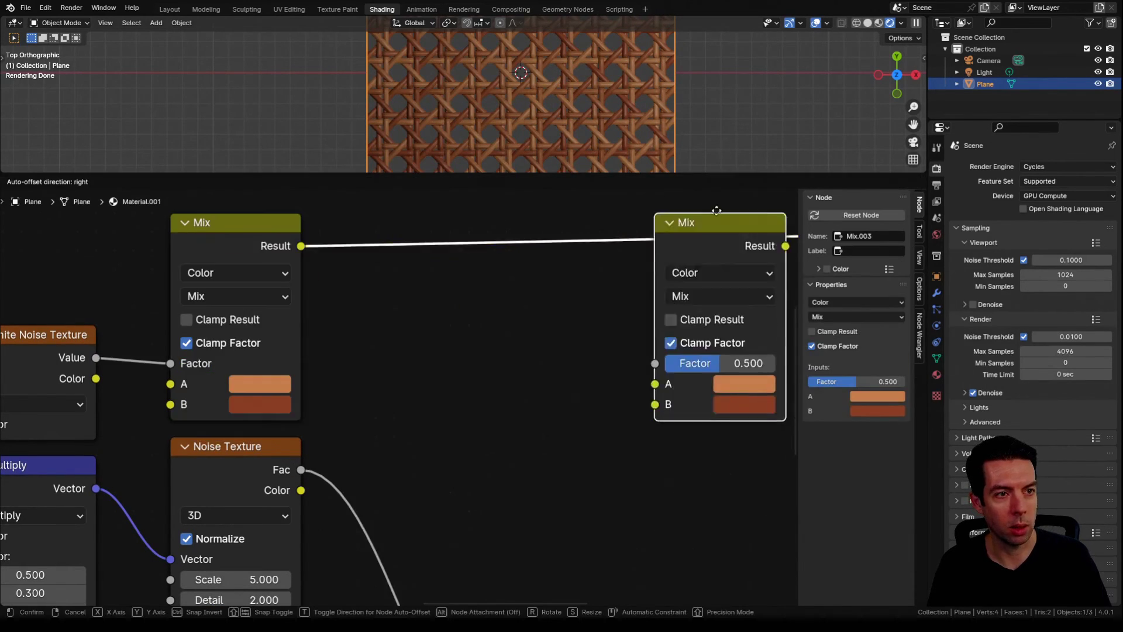
left_click(694, 209)
middle_click_drag(701, 411, 623, 389)
left_click(647, 368)
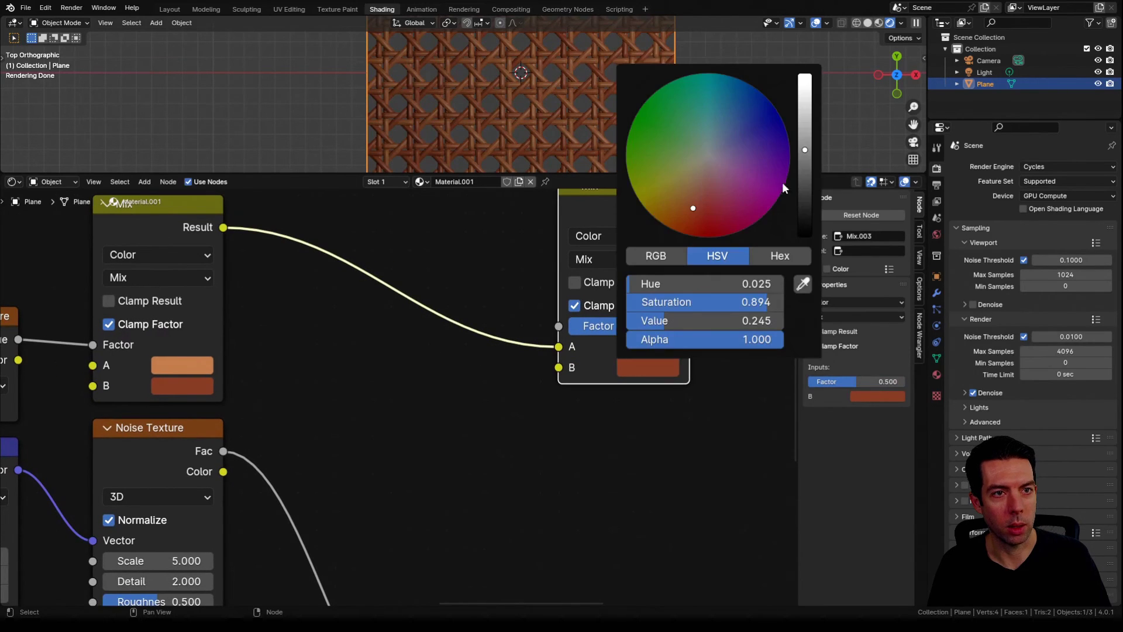
left_click_drag(805, 157, 805, 179)
Connect the Noise Texture's Fac output to the second Color Mix's Factor.
middle_click_drag(310, 402, 336, 401)
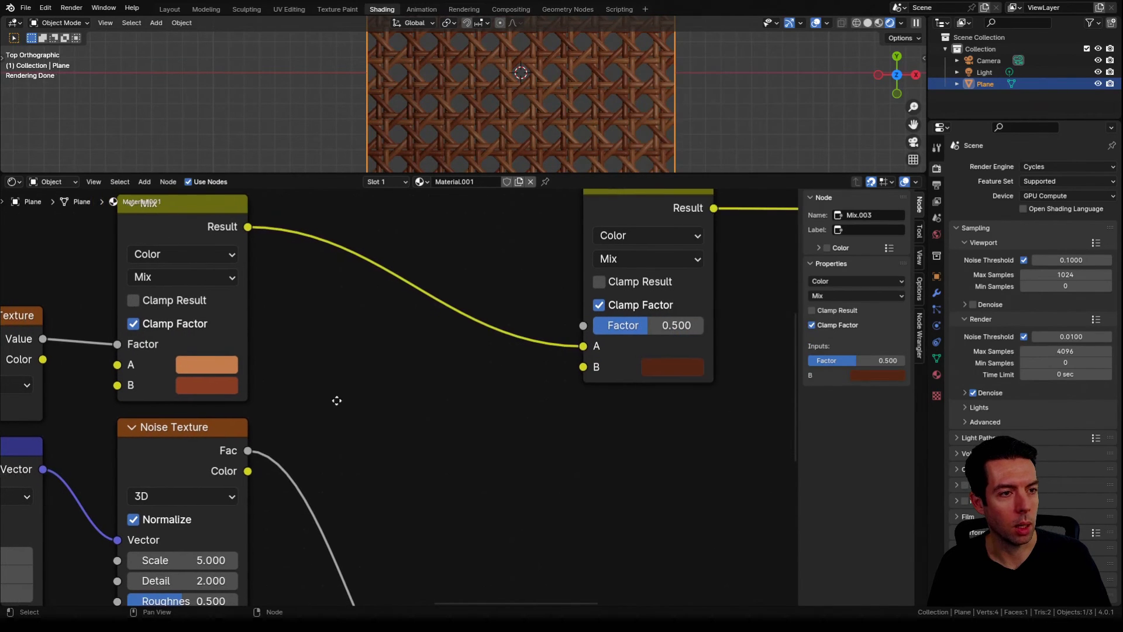
left_click_drag(248, 451, 580, 326)
middle_click_drag(526, 261, 520, 280)
scroll(430, 419, "up", 2)
middle_click_drag(427, 413, 489, 372)
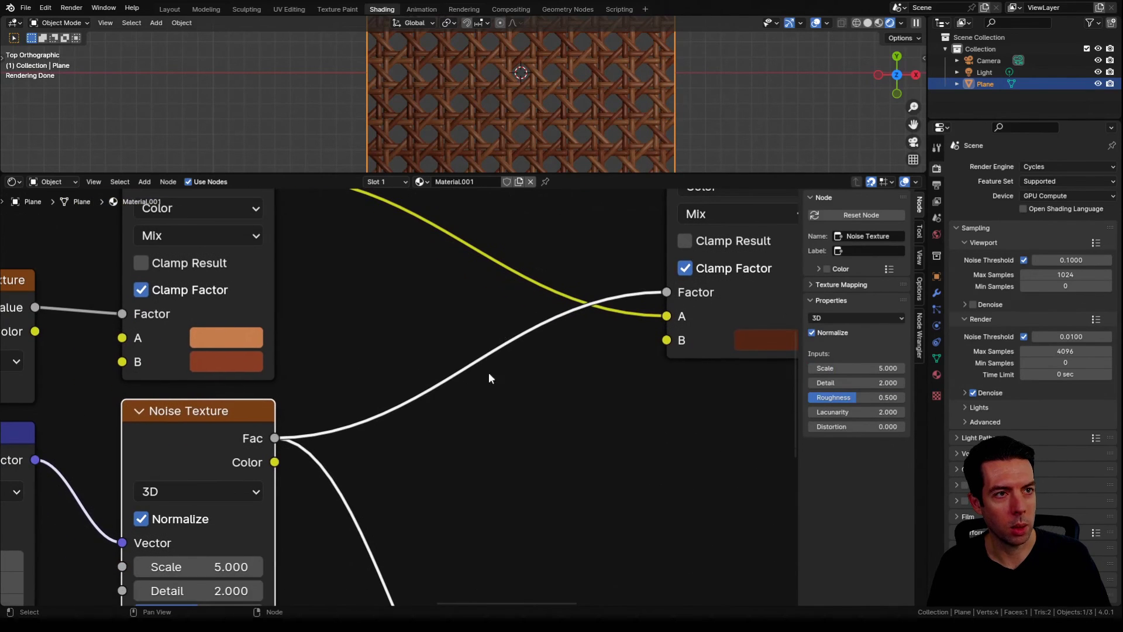
Insert a Map Range node between the Noise Texture's Fac and the second Color Mix's Factor.
key("shift+a")
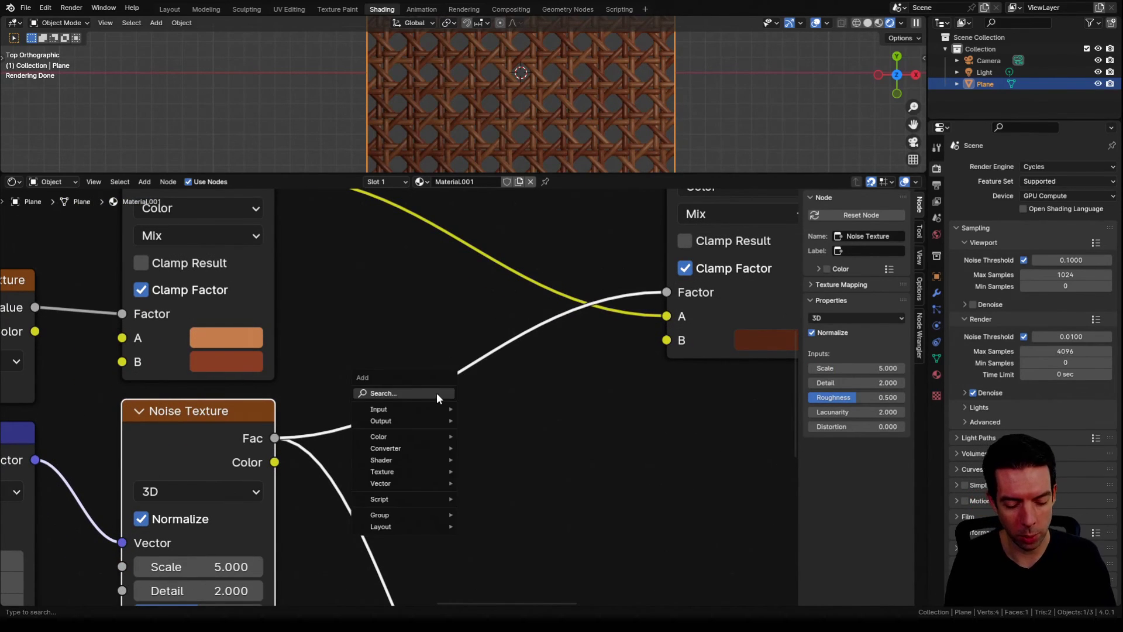
type("map")
key("Return")
left_click(407, 337)
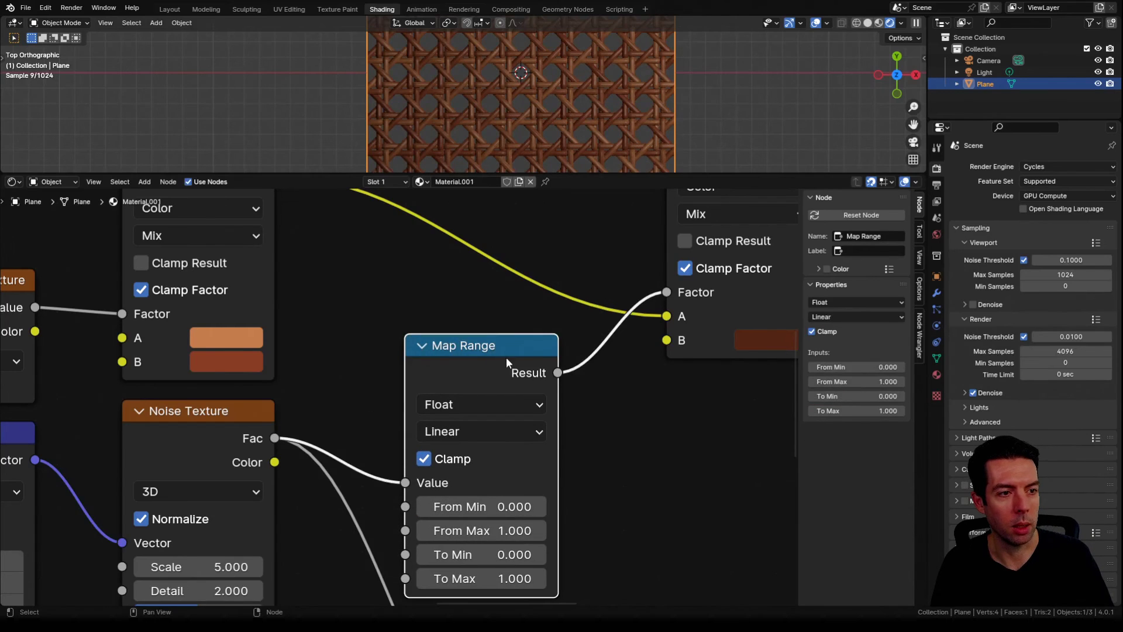
Set the Map Range node's From Min to 0.25 and From Max to 0.75.
middle_click_drag(568, 470, 591, 417)
scroll(590, 416, "up", 2)
left_click(522, 465)
type(".2")
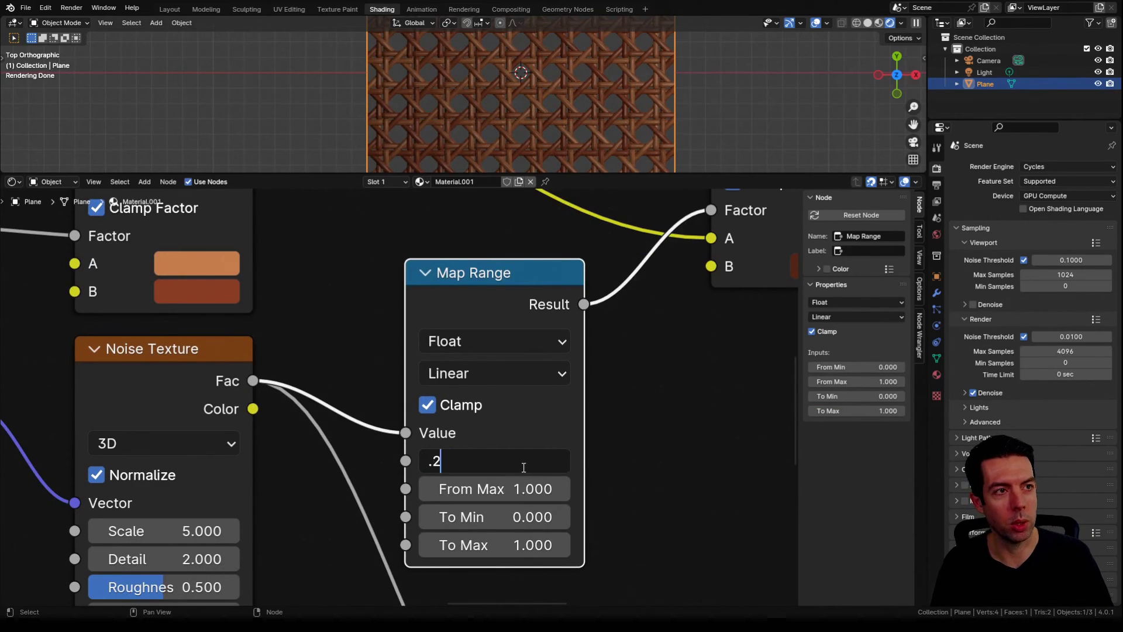
type("5")
key("Return")
left_click(530, 488)
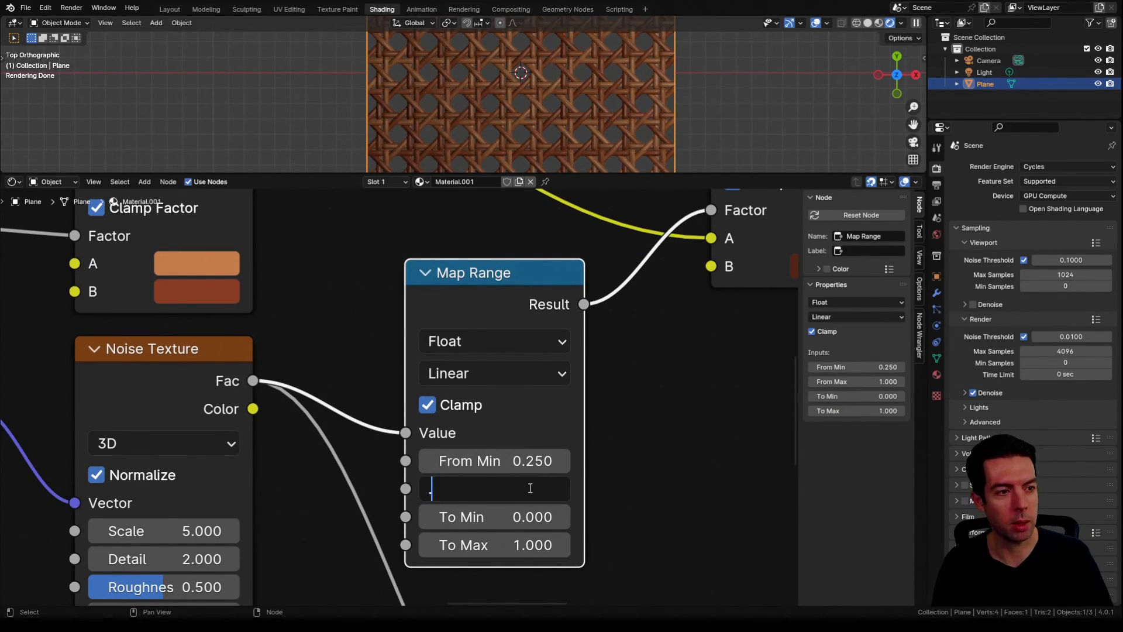
key("Return")
Examine the color variation along the woven strands on the plane up close.
scroll(647, 107, "up", 3)
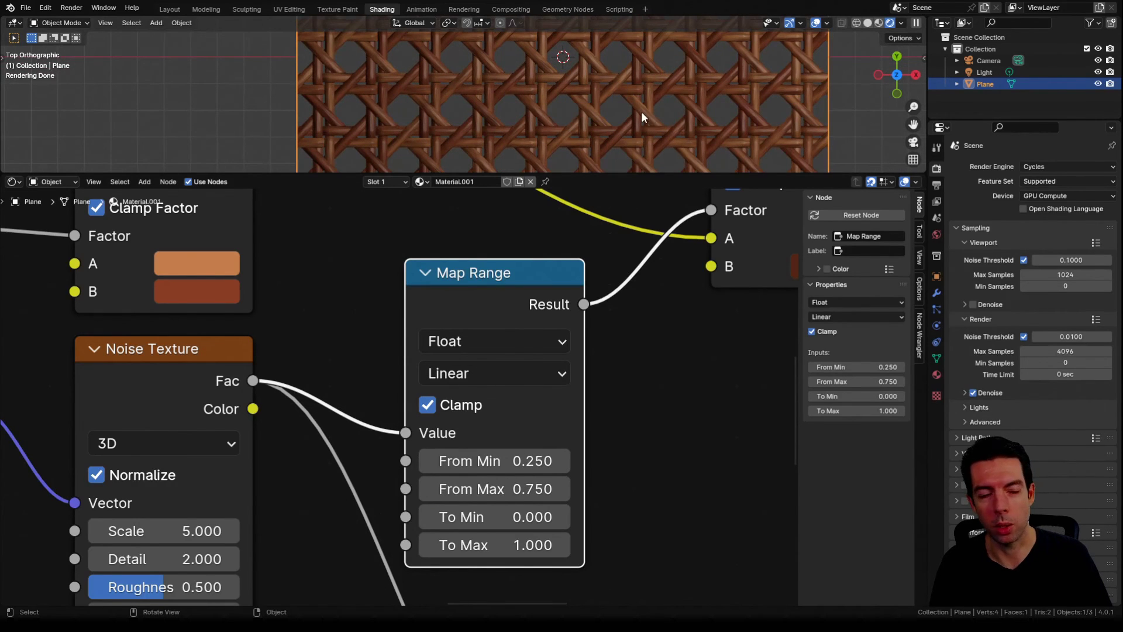
scroll(676, 283, "down", 8)
middle_click_drag(698, 314, 620, 366)
scroll(609, 357, "down", 3)
middle_click_drag(508, 295, 485, 303)
middle_click_drag(515, 258, 579, 327)
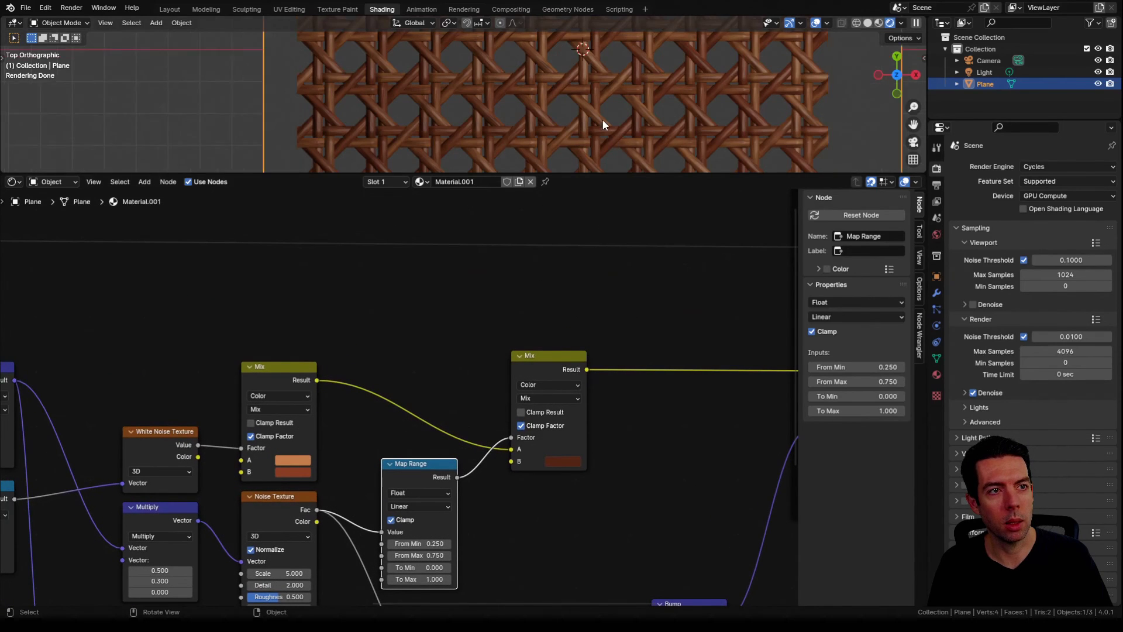
scroll(602, 119, "up", 3)
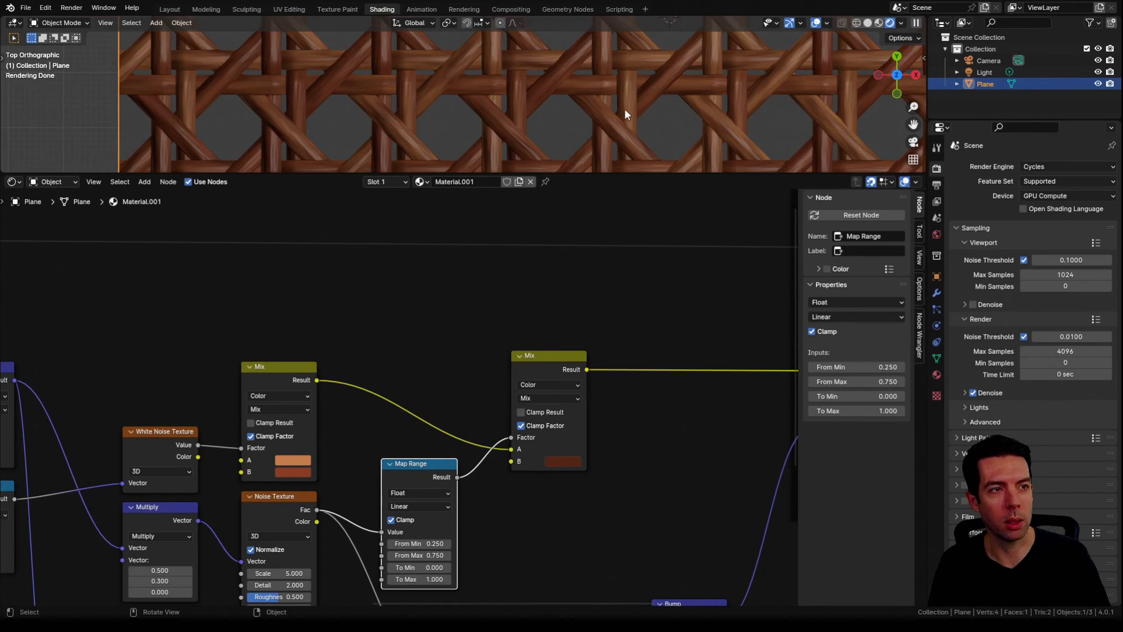
scroll(606, 104, "down", 2)
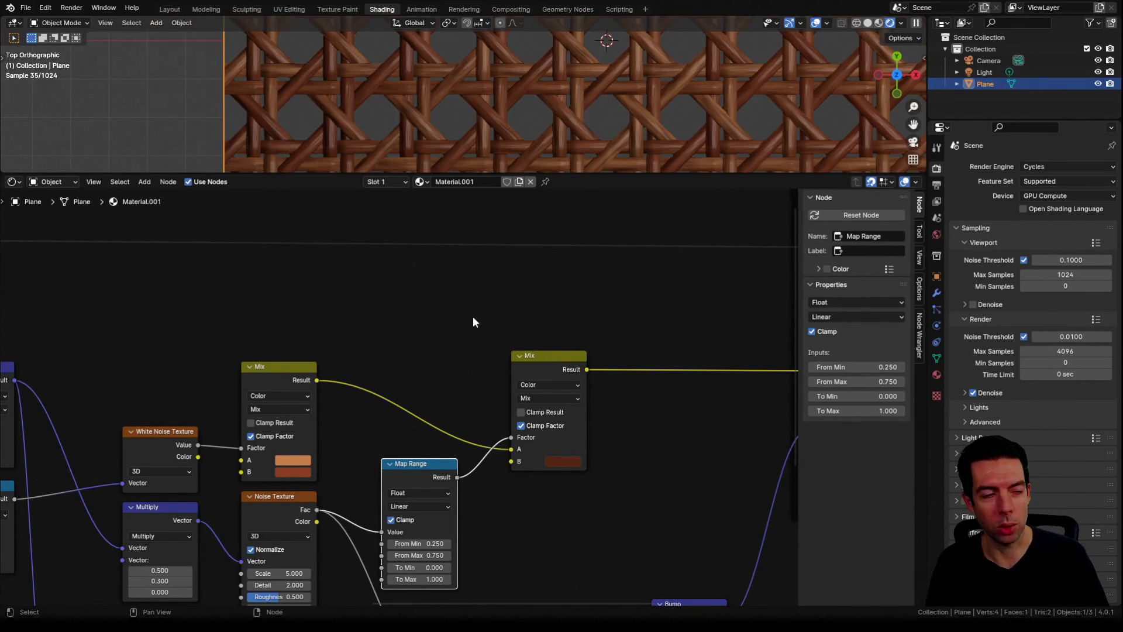
Insert a Hue/Saturation/Value node after the second Color Mix node.
scroll(472, 317, "down", 2)
middle_click_drag(433, 287, 635, 265)
middle_click_drag(498, 347, 545, 349)
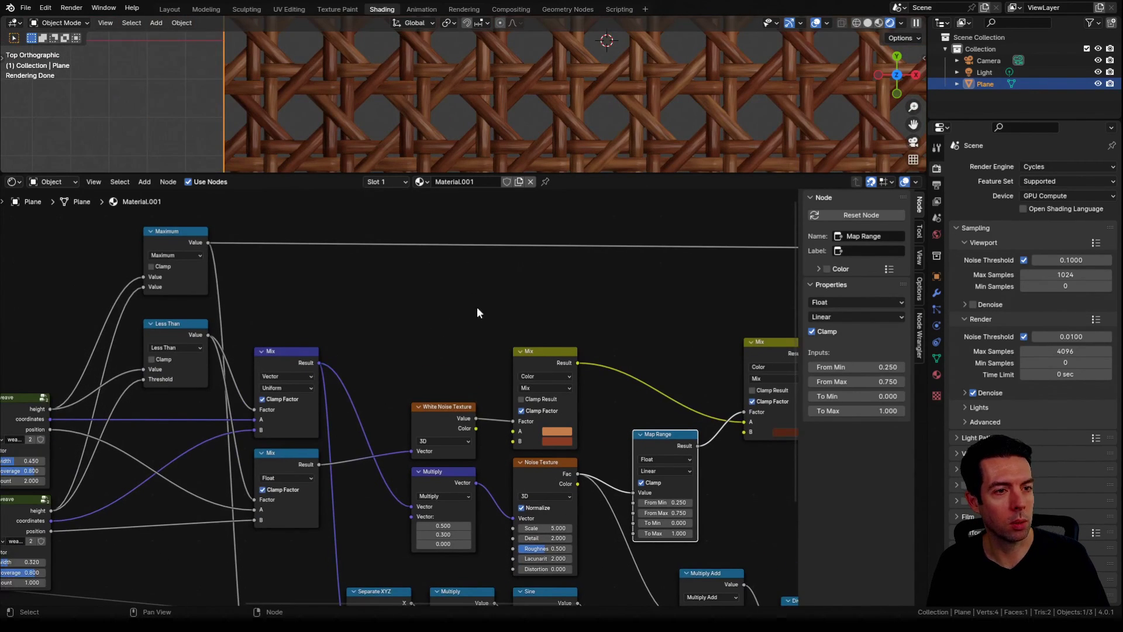
scroll(612, 315, "up", 3)
key("shift+a")
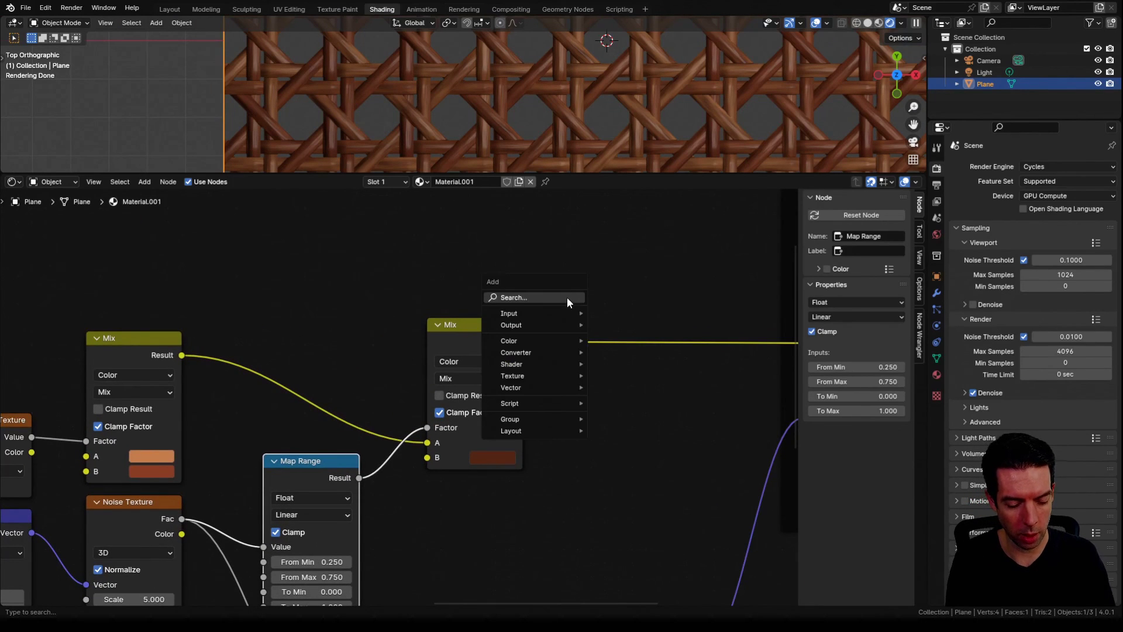
type("hue")
key("Return")
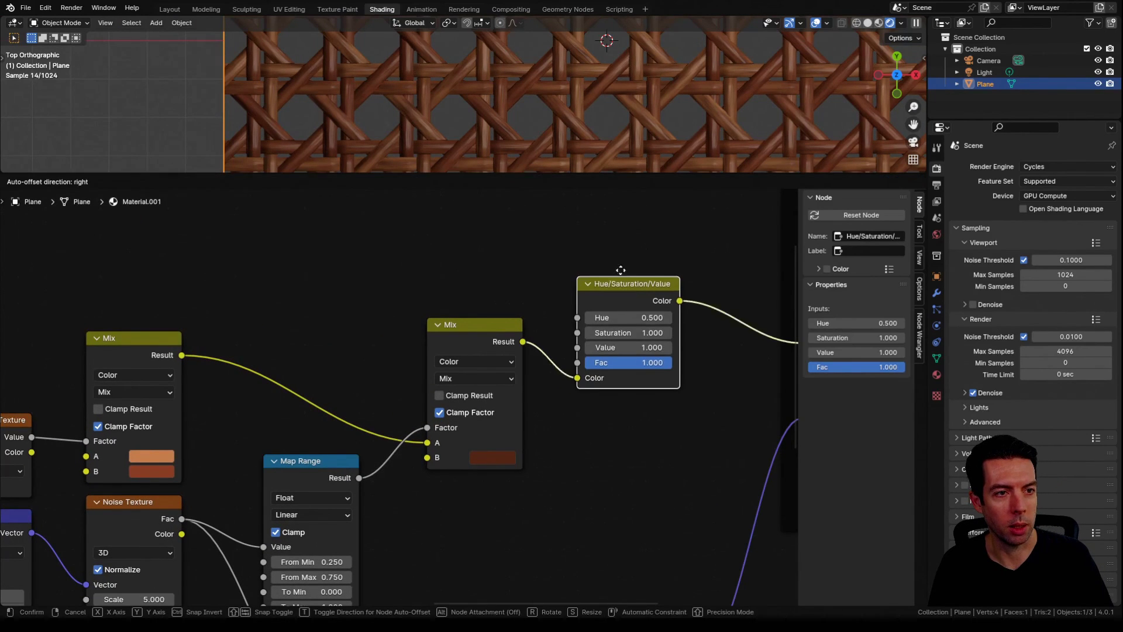
Connect the Maximum node's output to the Value input of the Hue/Saturation/Value node and adjust that node's position.
scroll(382, 300, "down", 2)
middle_click_drag(113, 259, 202, 258)
left_click(196, 241)
left_click_drag(223, 254, 626, 371)
left_click_drag(669, 316, 670, 310)
left_click(670, 310)
scroll(493, 279, "up", 1)
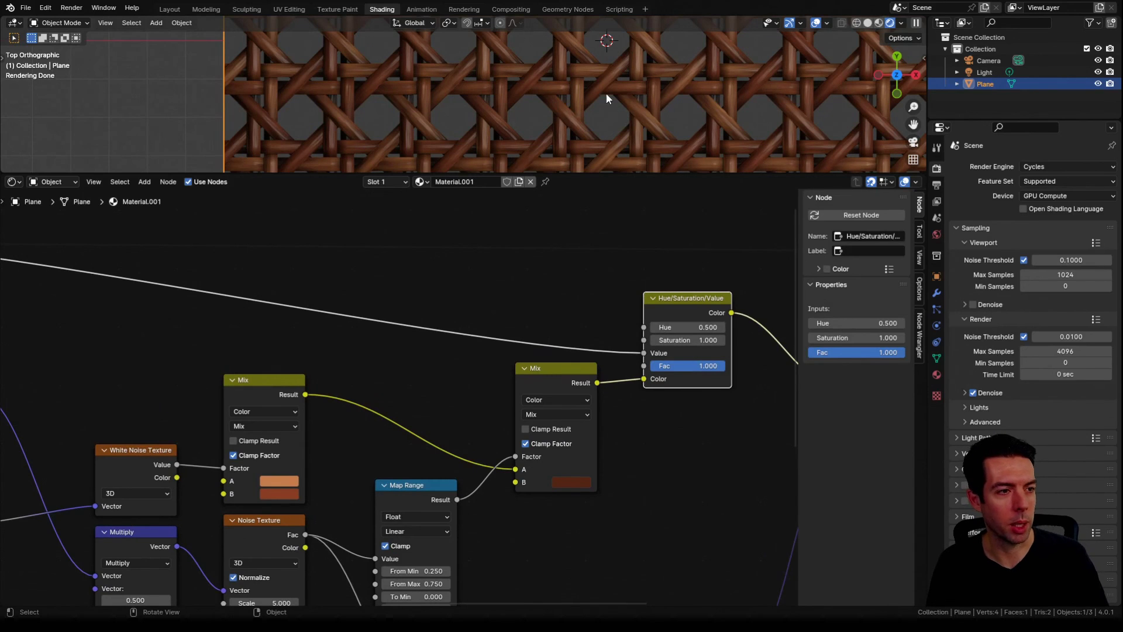
Insert a Map Range node on the link between Maximum and the Hue/Saturation/Value node's Value input.
scroll(454, 306, "up", 2)
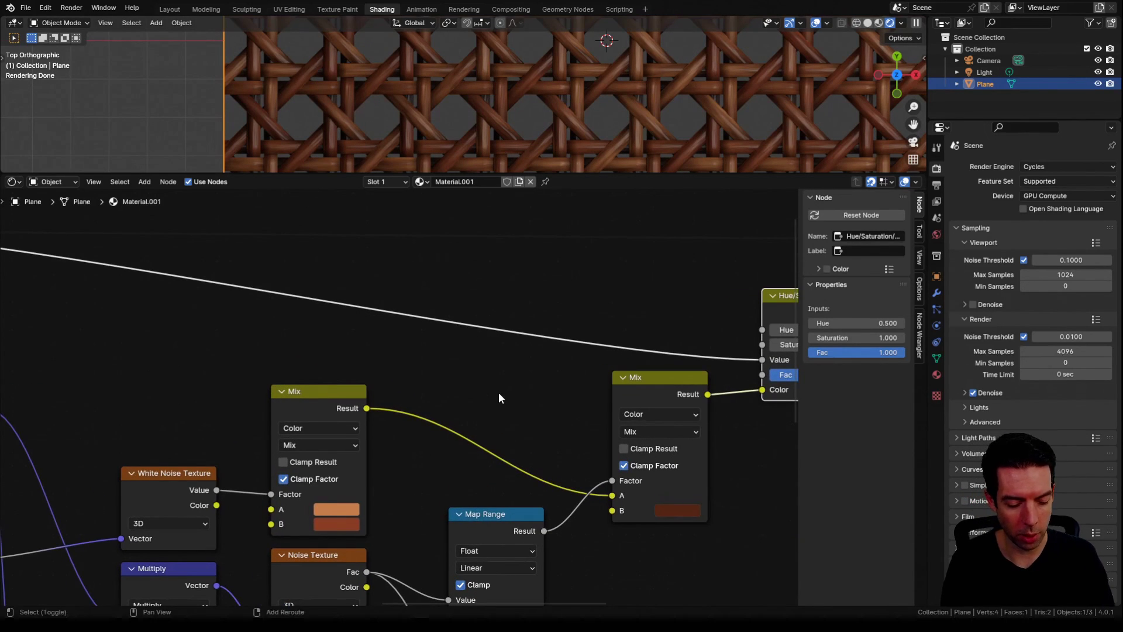
key("shift+a")
type("map")
key("Return")
left_click(506, 283)
Set the new Map Range node's From Max to 0.5 and To Min to 0.2.
scroll(601, 392, "up", 2)
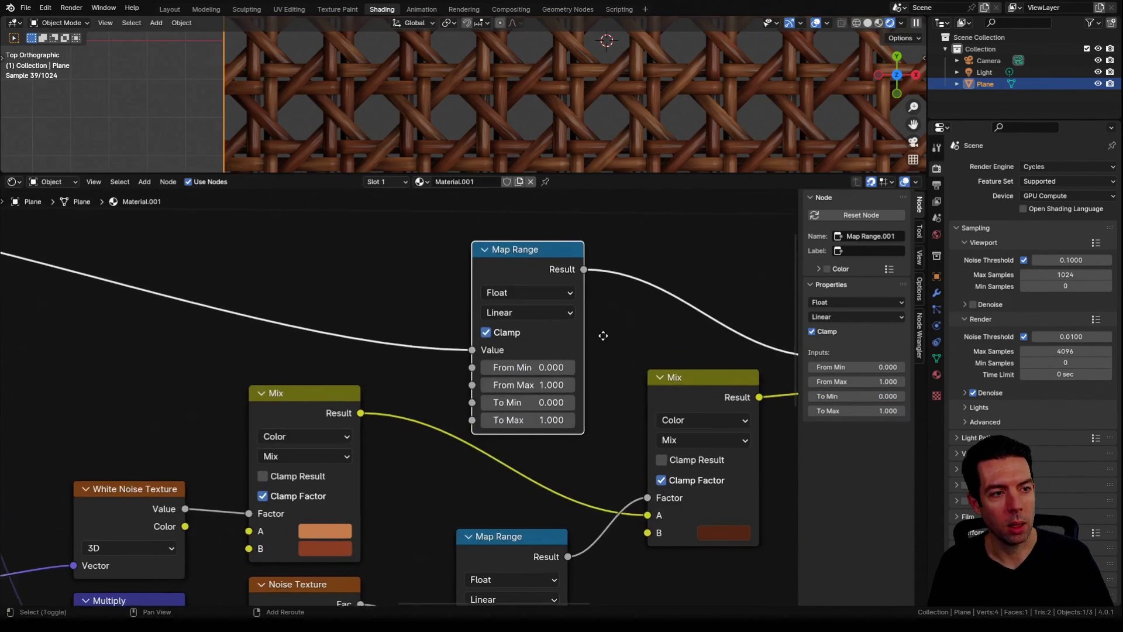
left_click(525, 395)
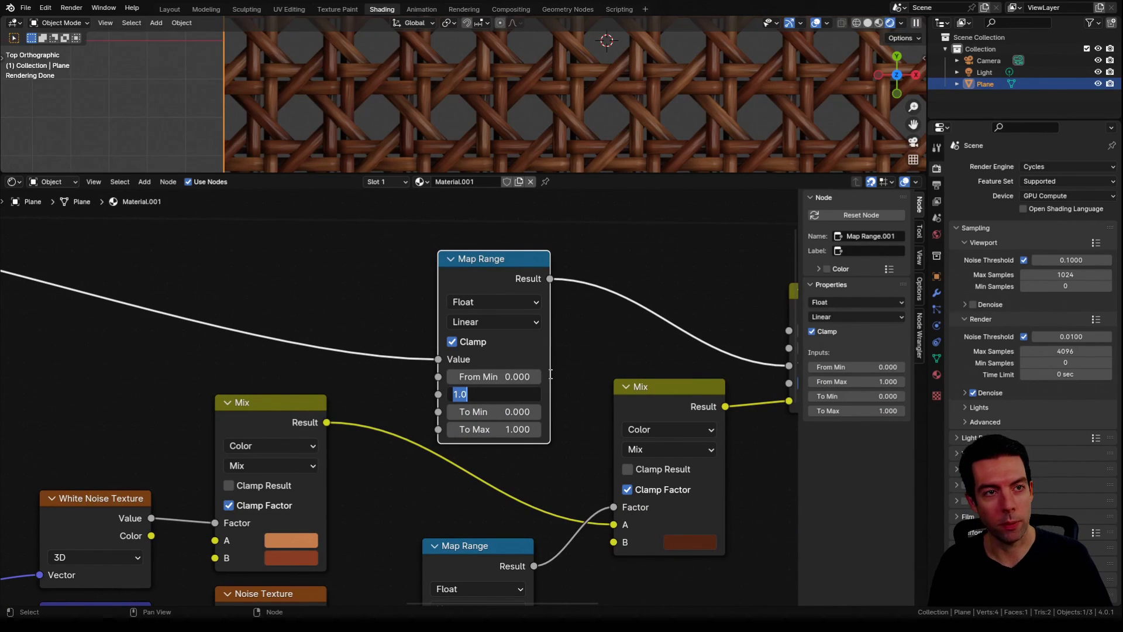
type(".5")
key("Return")
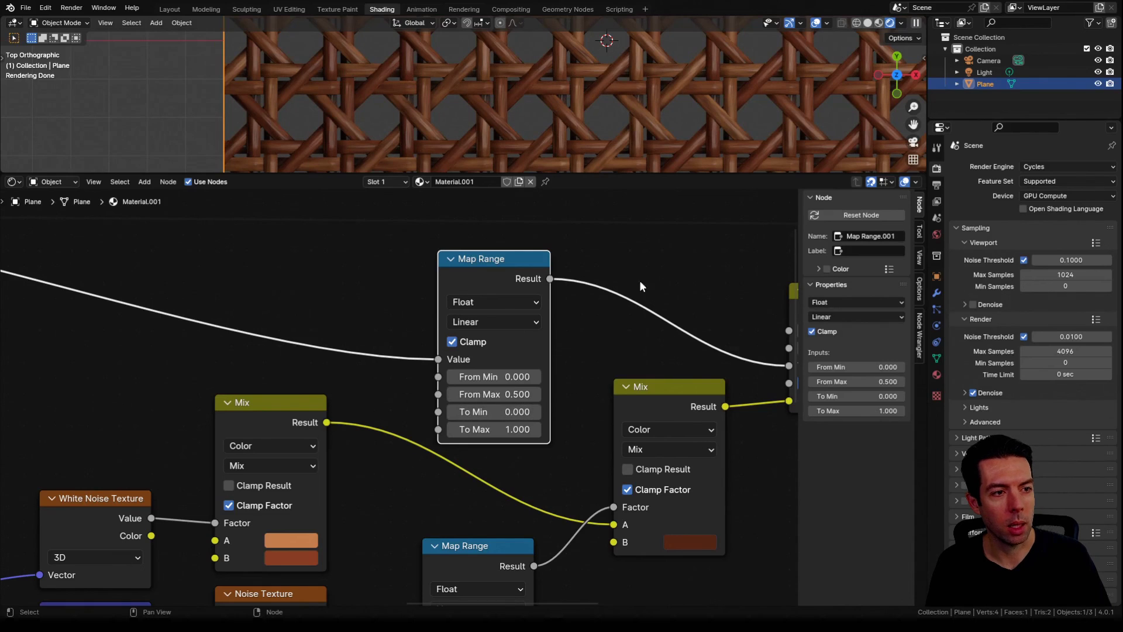
left_click(518, 412)
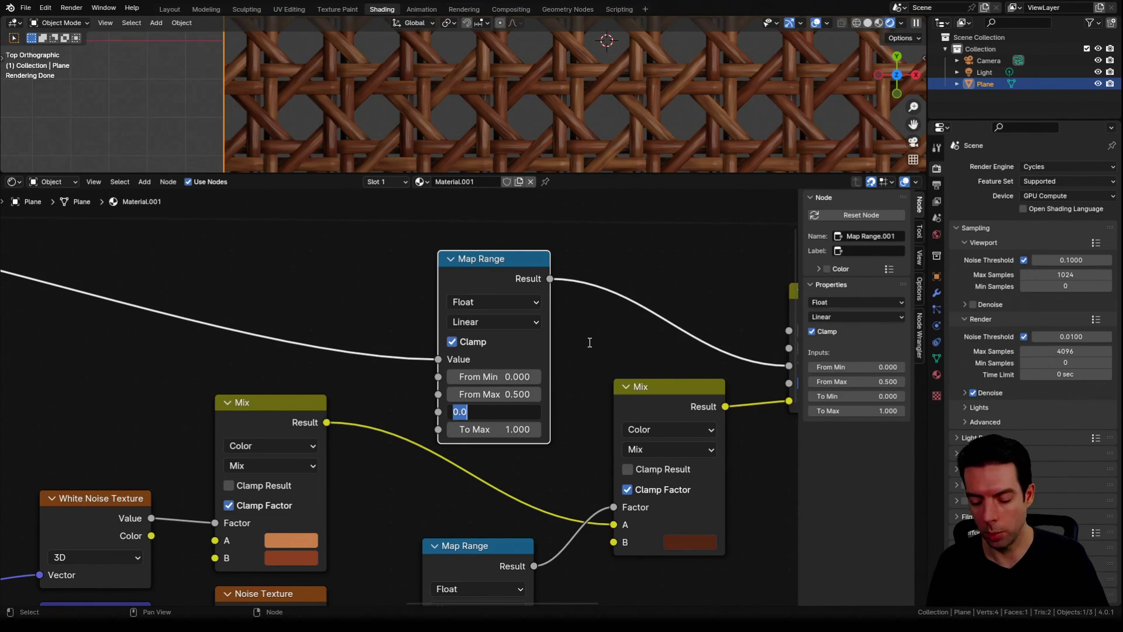
type(".2")
key("Return")
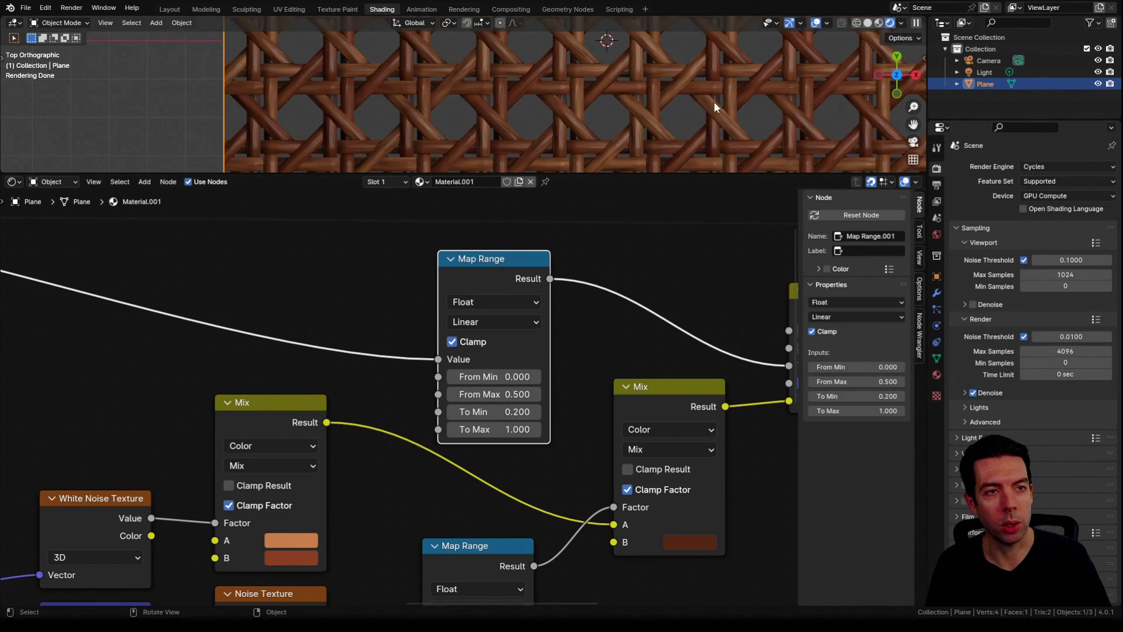
Mute and unmute the Hue/Saturation/Value node to compare the weave with and without the height-based darkening.
middle_click_drag(649, 278, 550, 294)
middle_click_drag(742, 310, 663, 310)
left_click(666, 310)
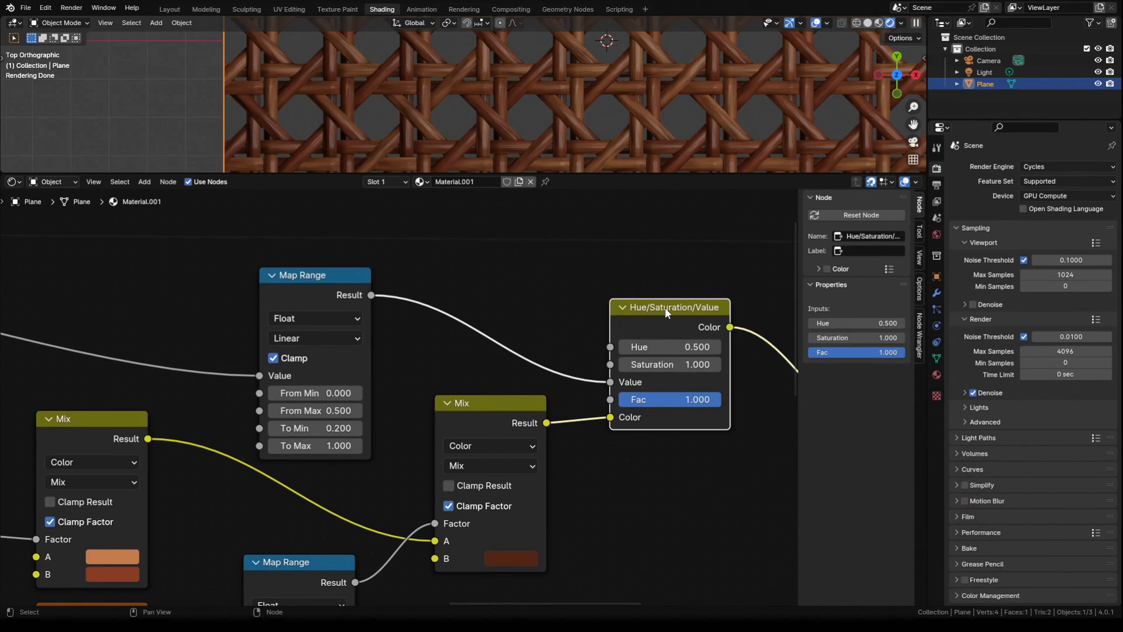
key("m")
key("m")
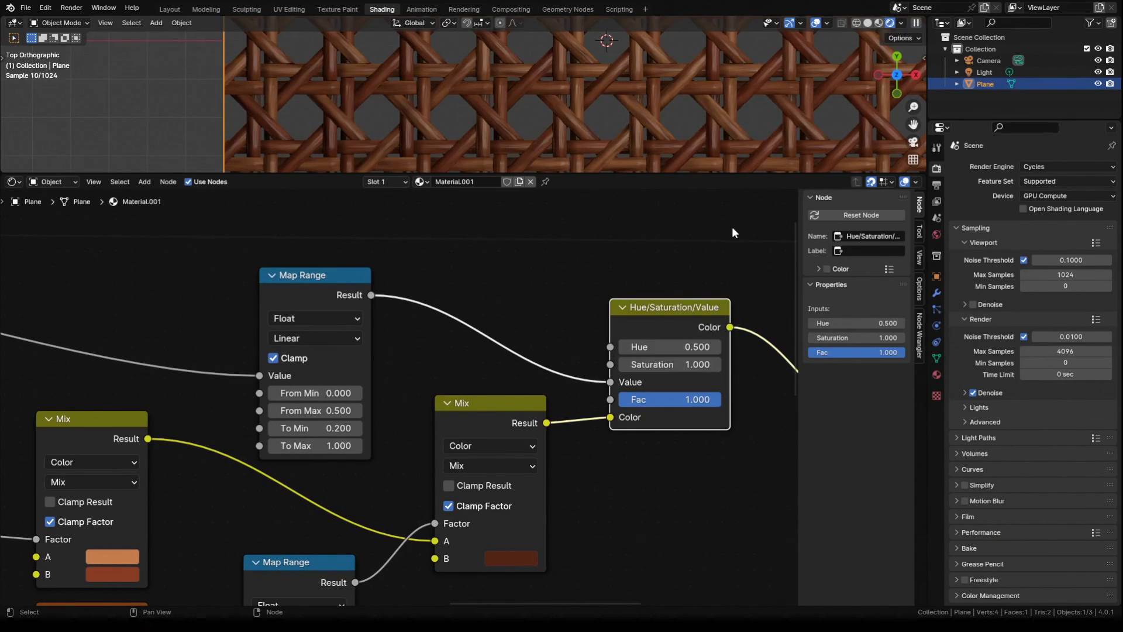